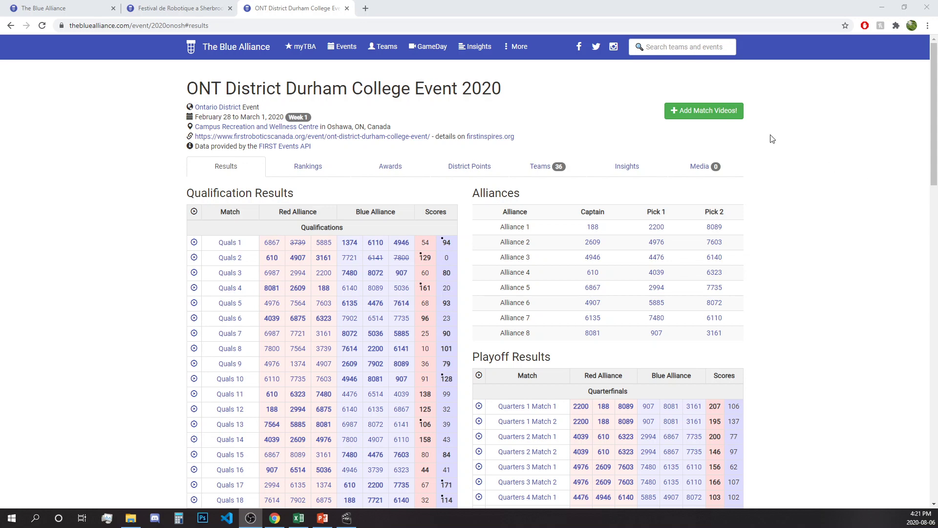
Select the Durham College event page address and scroll through its results
left_click(217, 25)
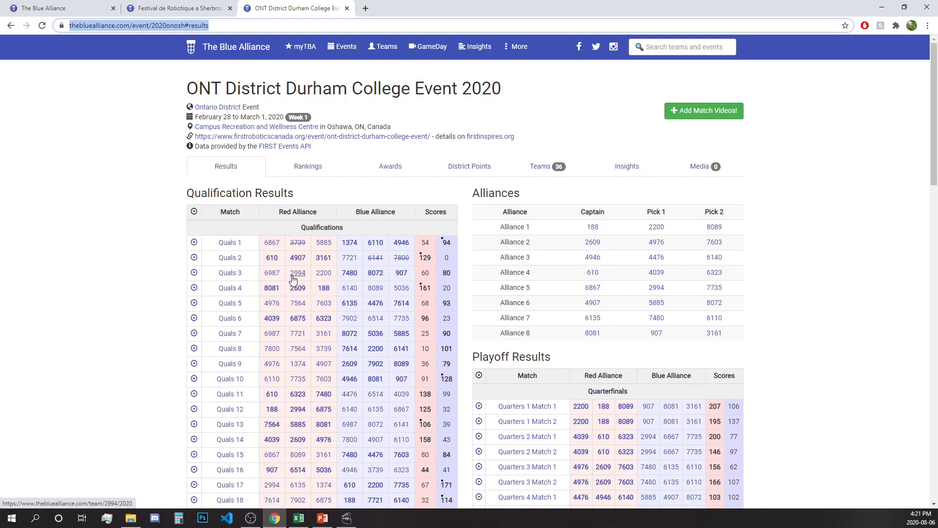
scroll(308, 294, "down", 2)
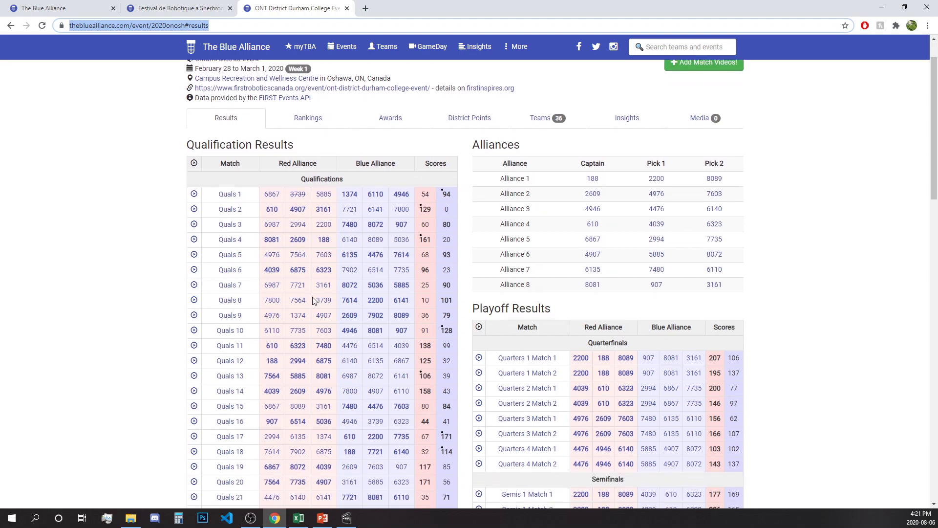
scroll(305, 331, "down", 5)
scroll(343, 245, "up", 5)
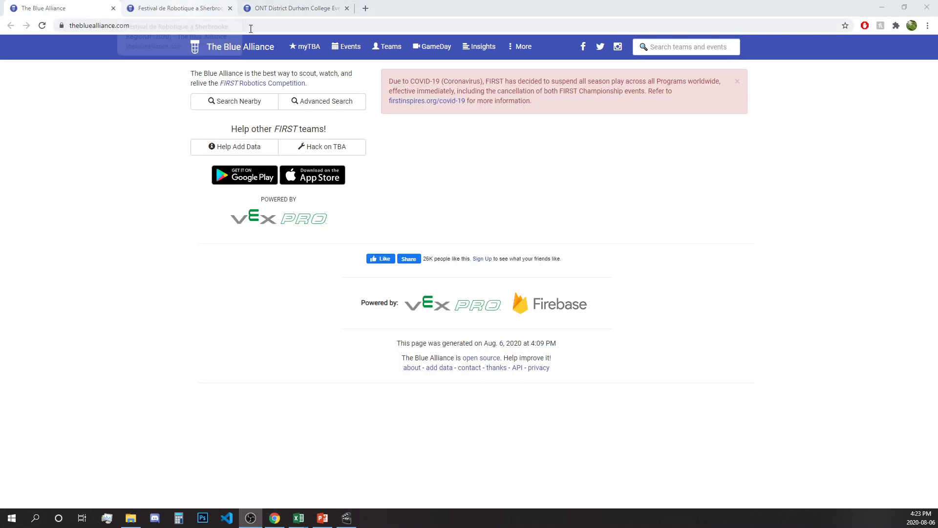
Check the Sherbrooke Regional rankings and team list, then return to the Durham College results tab
left_click(301, 7)
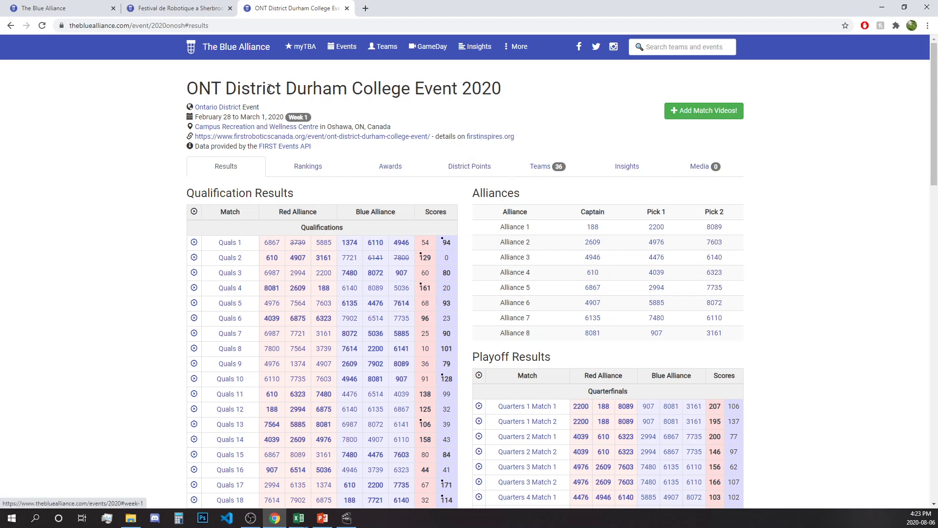
left_click(170, 8)
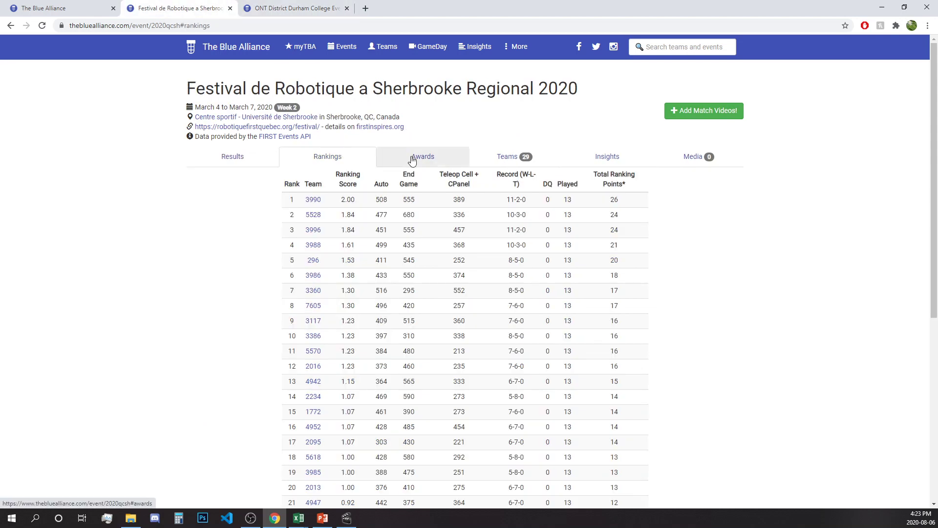
left_click(509, 164)
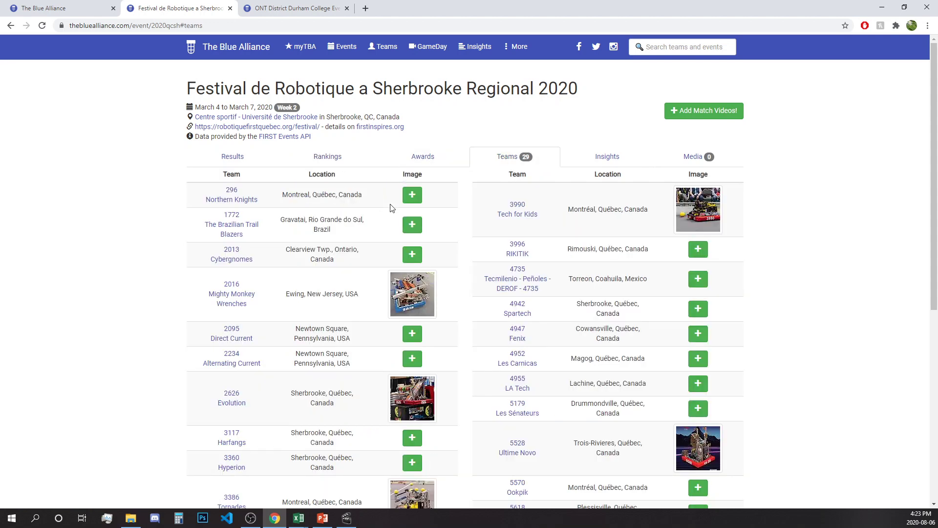
left_click(312, 8)
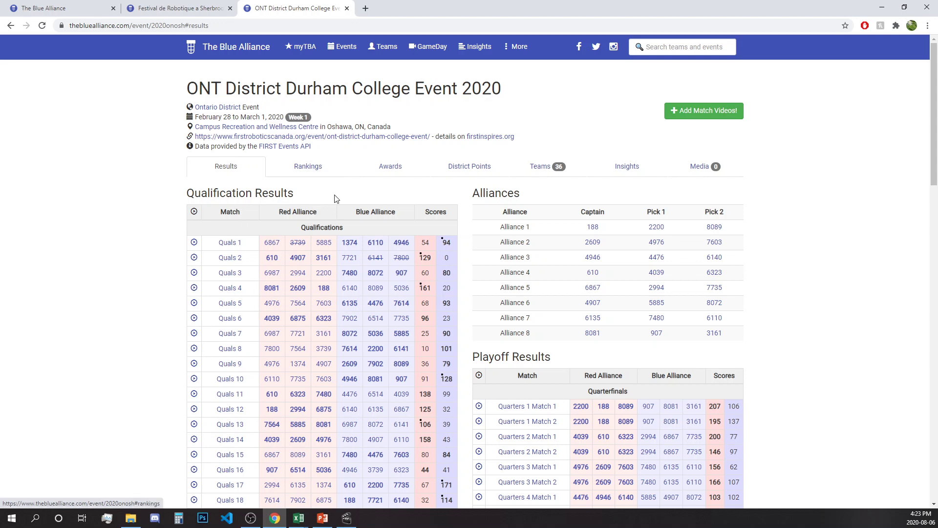
View the Durham College event's Rankings, Awards, District Points, Teams and Insights sections
left_click(328, 171)
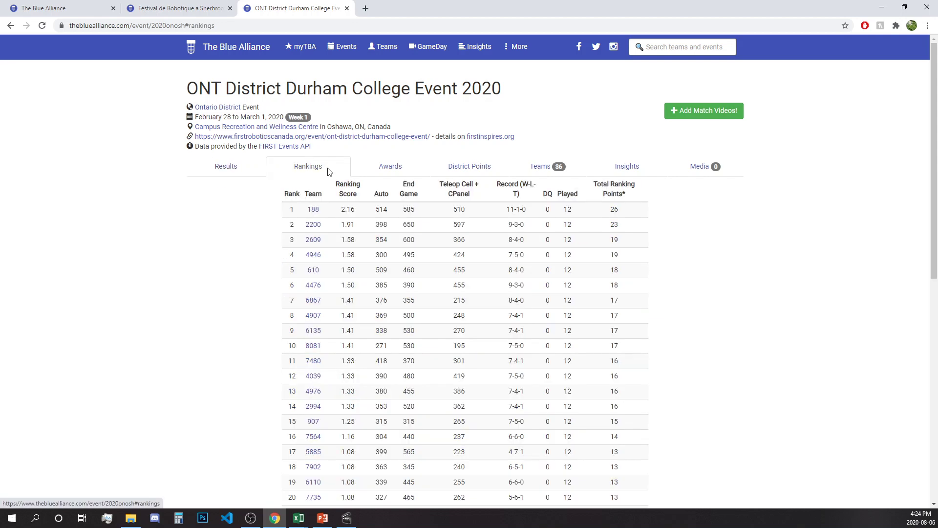
left_click(401, 172)
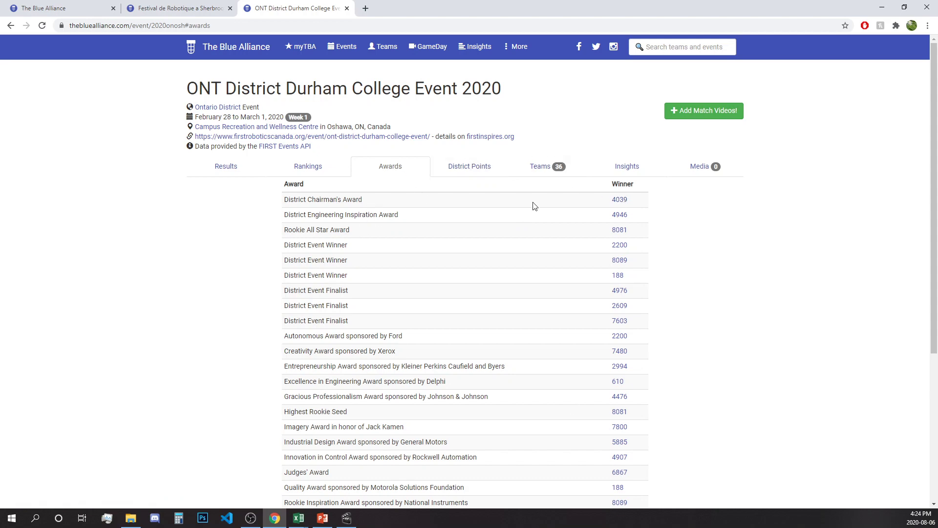
left_click(482, 169)
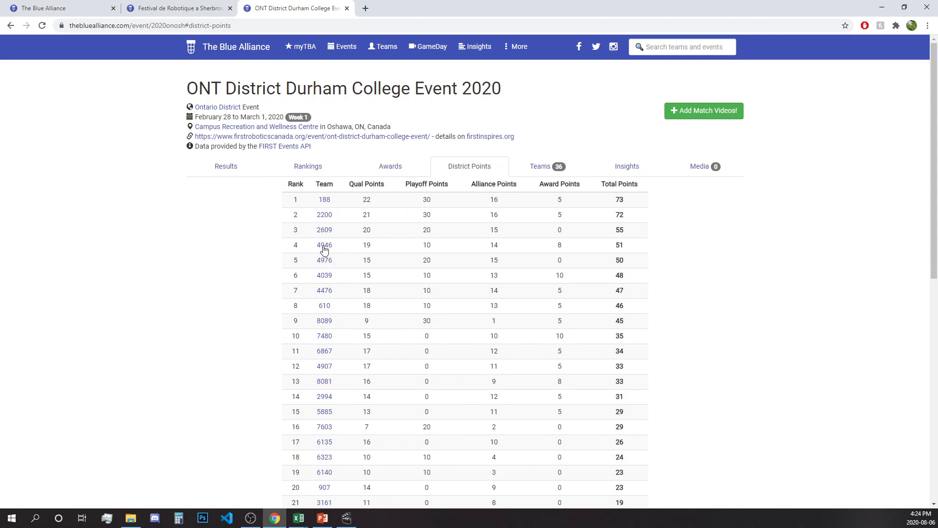
left_click(537, 167)
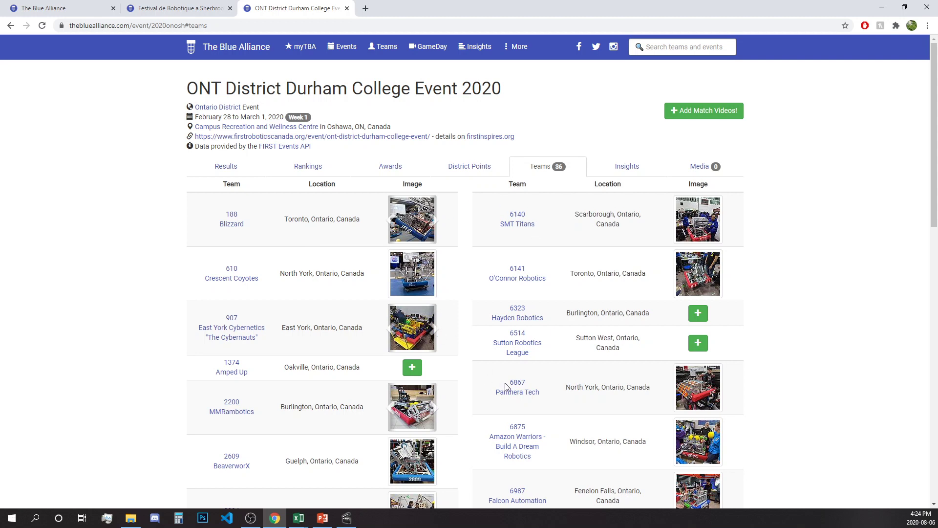
left_click(629, 171)
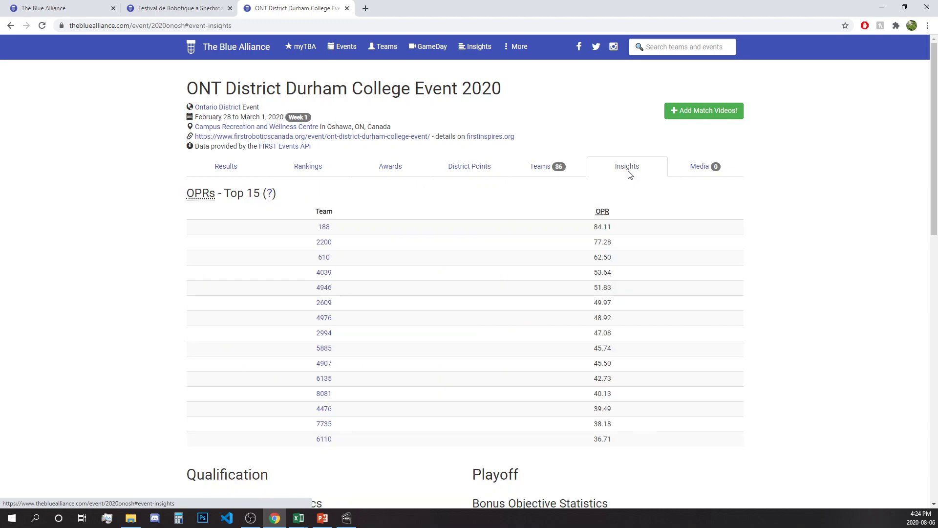
scroll(593, 300, "down", 6)
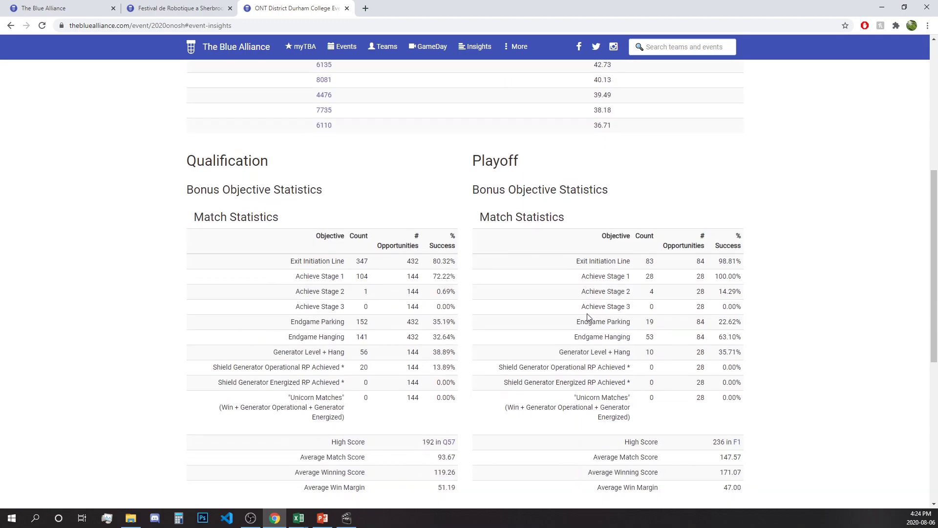
scroll(589, 323, "down", 7)
scroll(593, 321, "up", 14)
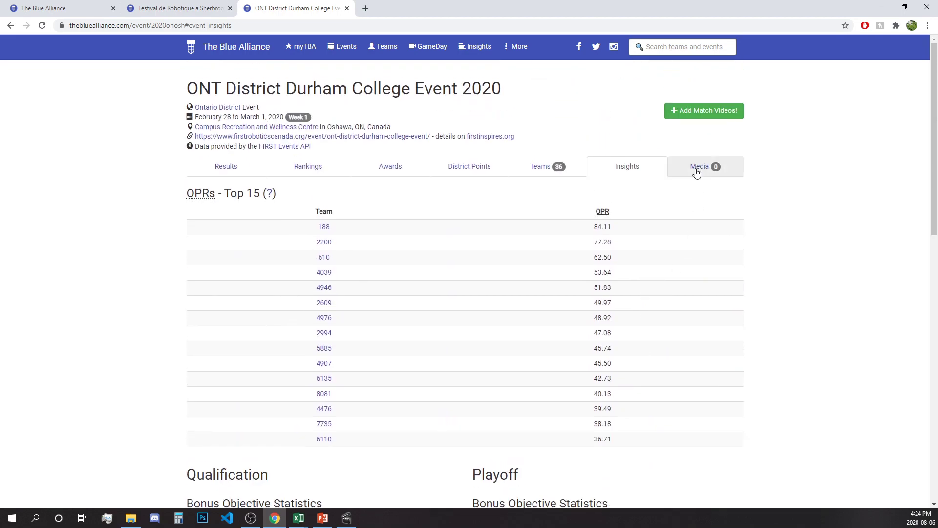
Check Media, revisit District Points, Awards and Rankings, then select the Results page URL
left_click(698, 167)
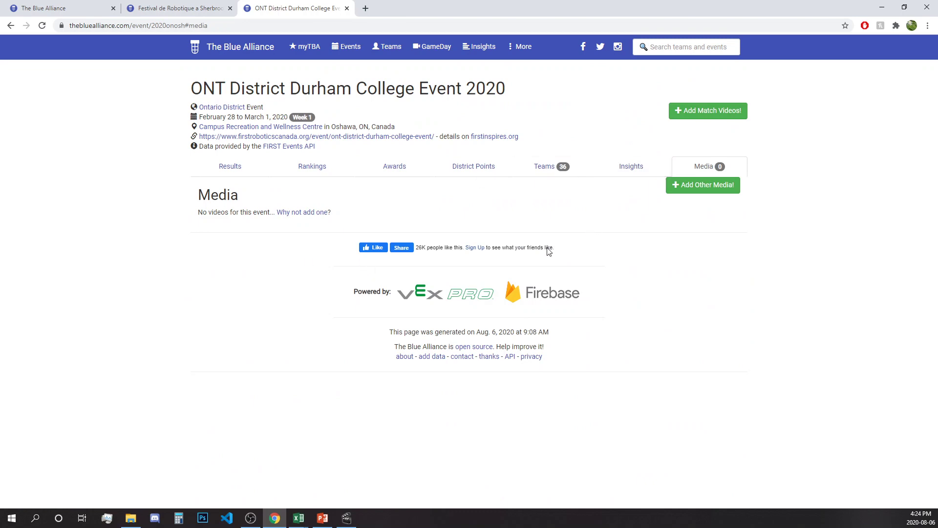
left_click(460, 169)
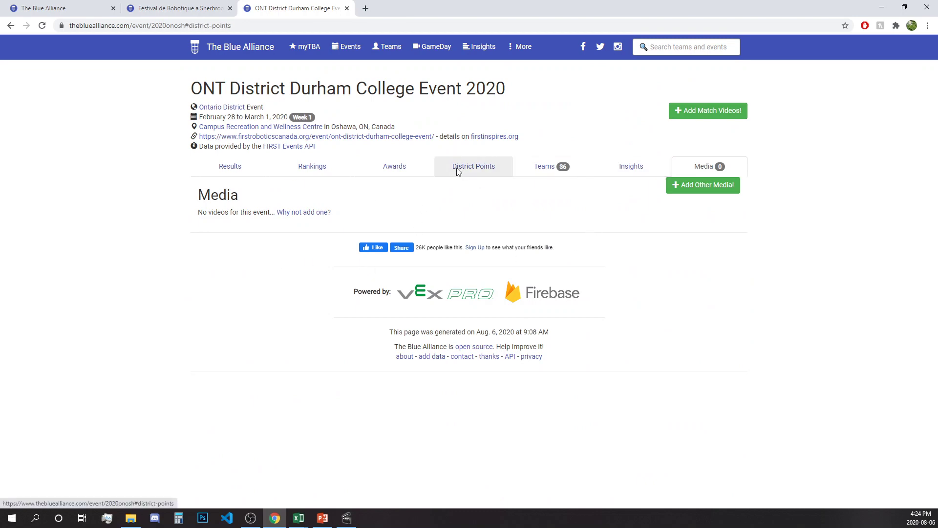
left_click(418, 168)
left_click(308, 165)
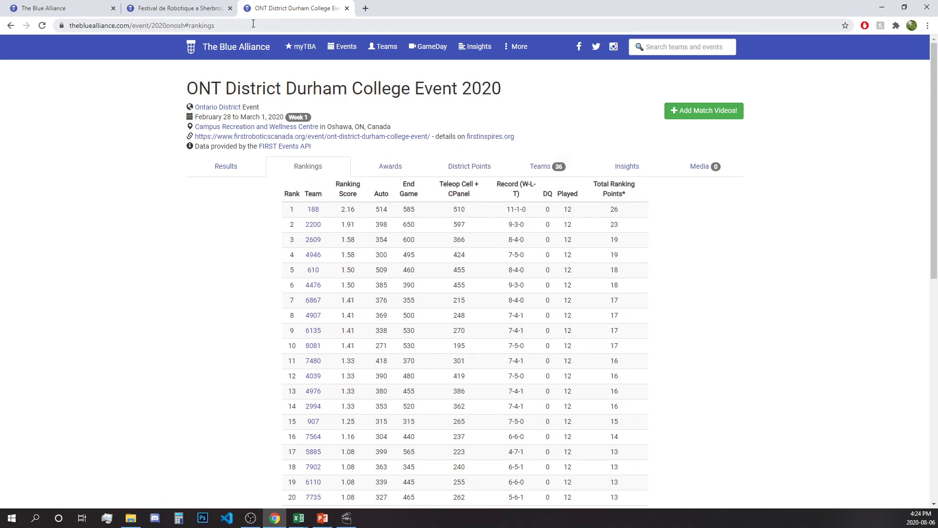
left_click(237, 170)
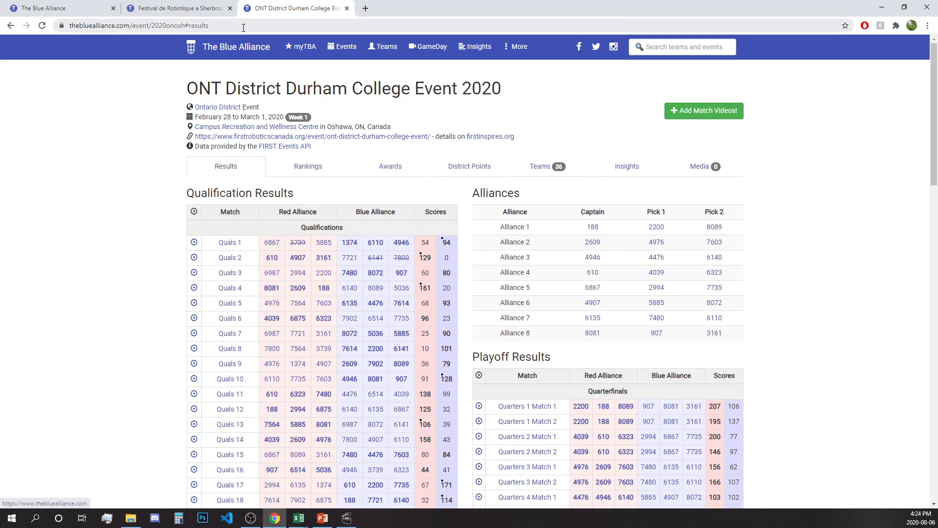
left_click(243, 28)
key("ctrl+c")
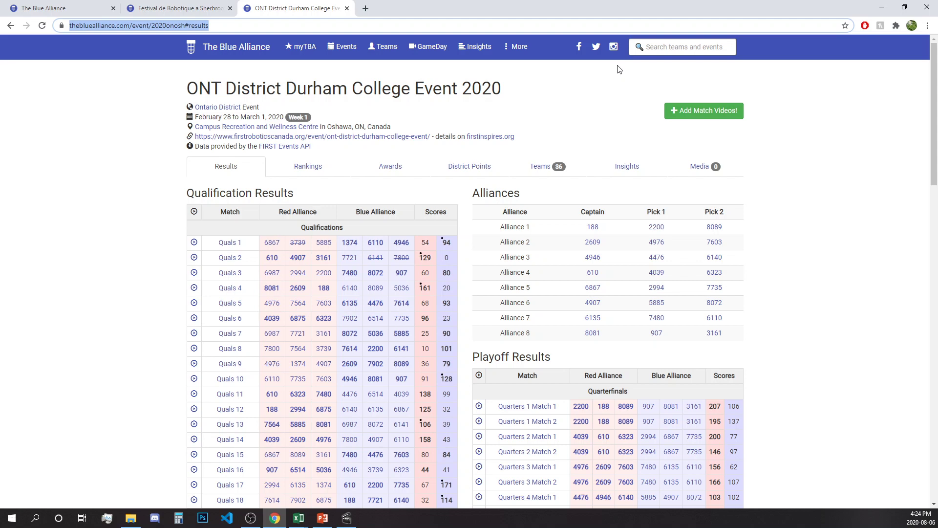
Create a From Web query in Excel using the pasted Durham College results URL
left_click(887, 6)
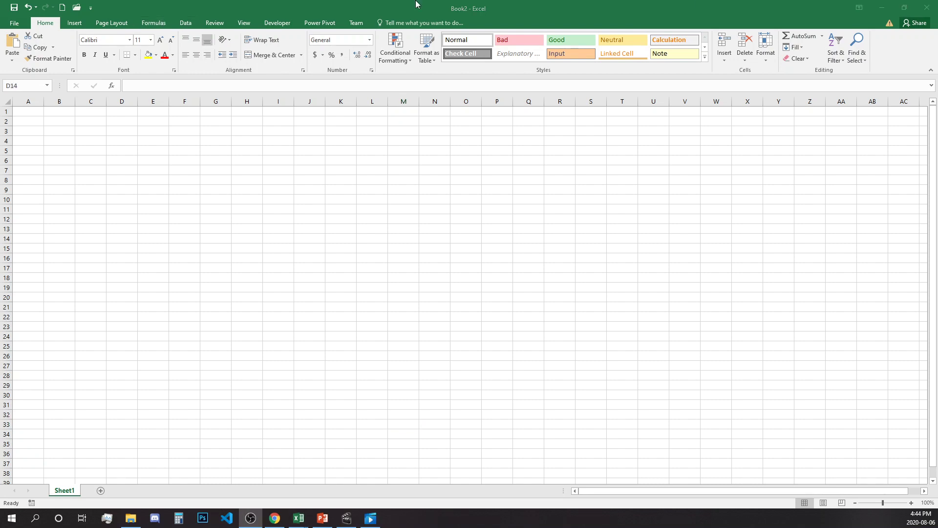
left_click(188, 21)
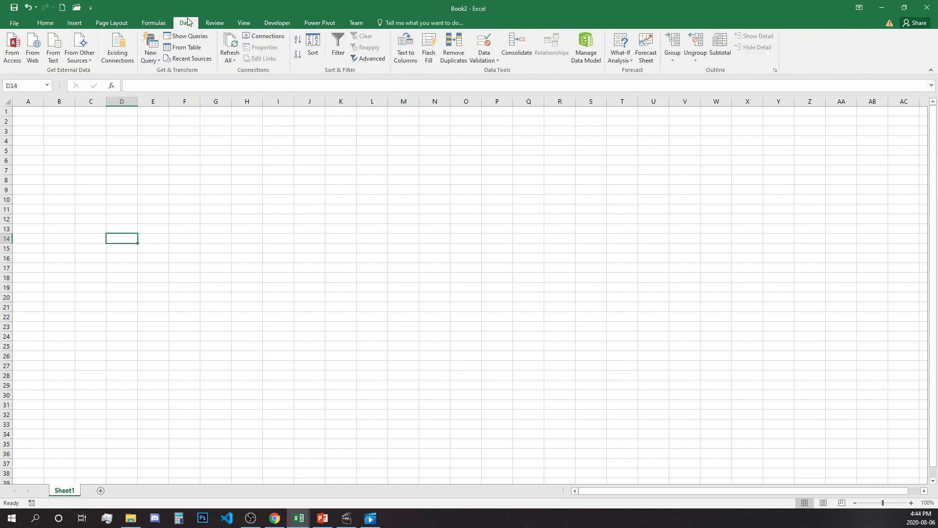
left_click(151, 52)
mouse_move(169, 150)
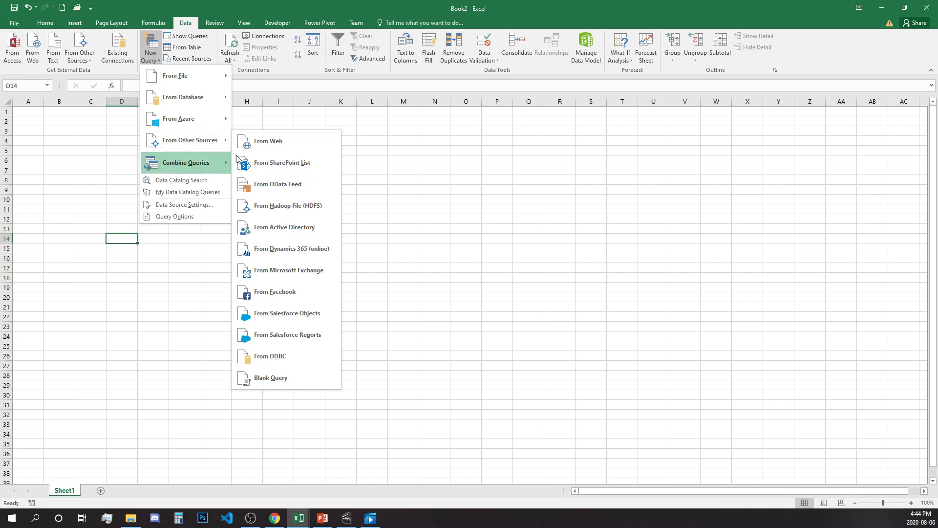
left_click(288, 146)
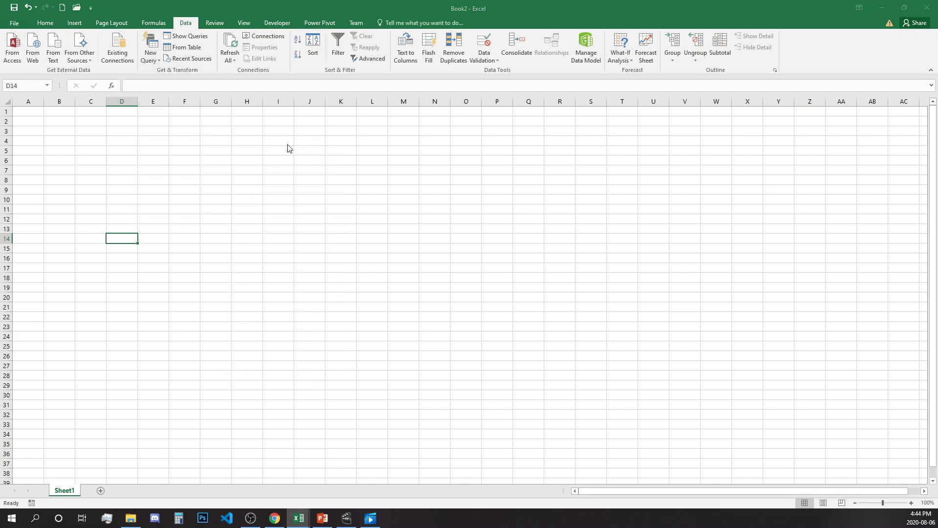
key("ctrl+v")
left_click(571, 288)
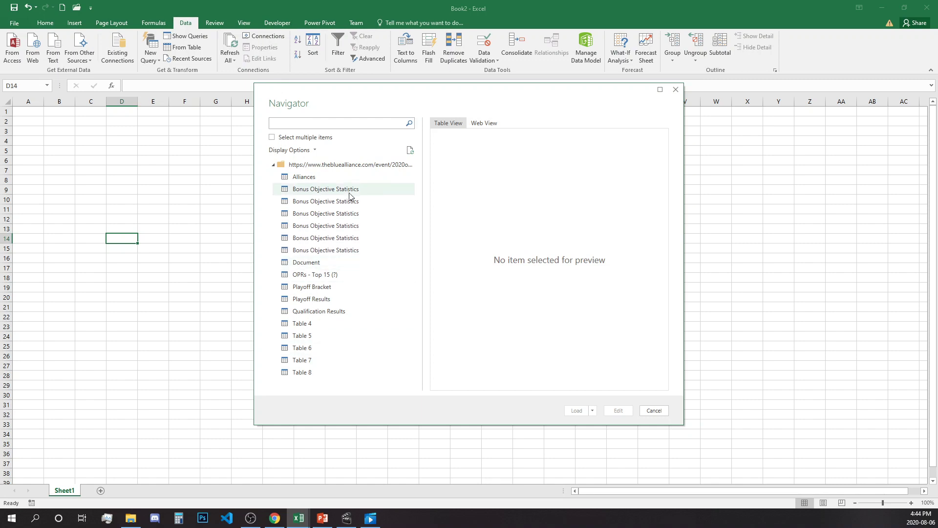
Preview the Navigator tables from Alliances through Table 4, ending on Table 5's team list
left_click(364, 180)
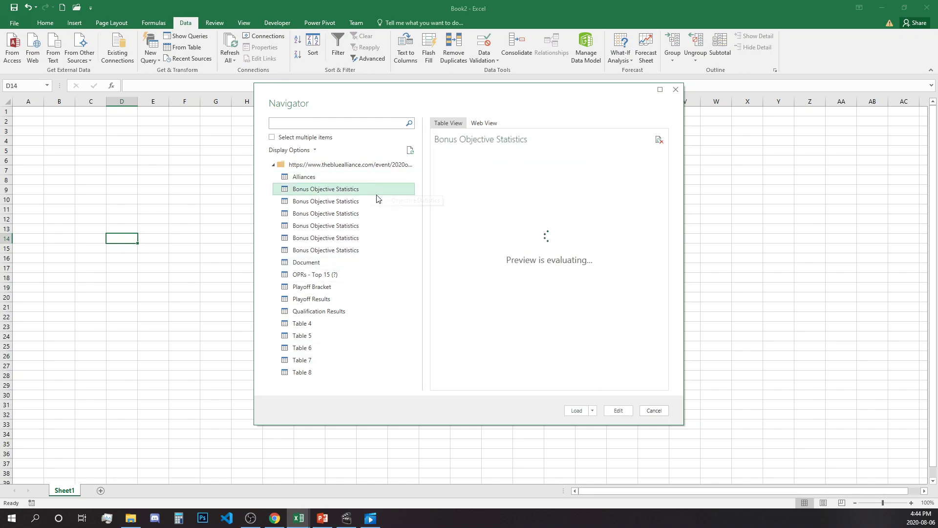
left_click(381, 201)
left_click(389, 214)
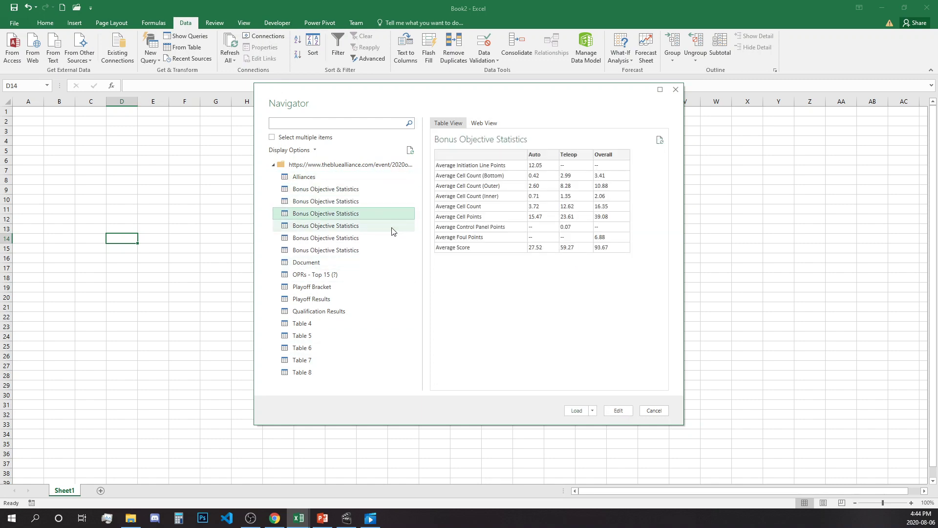
left_click(394, 229)
left_click(396, 238)
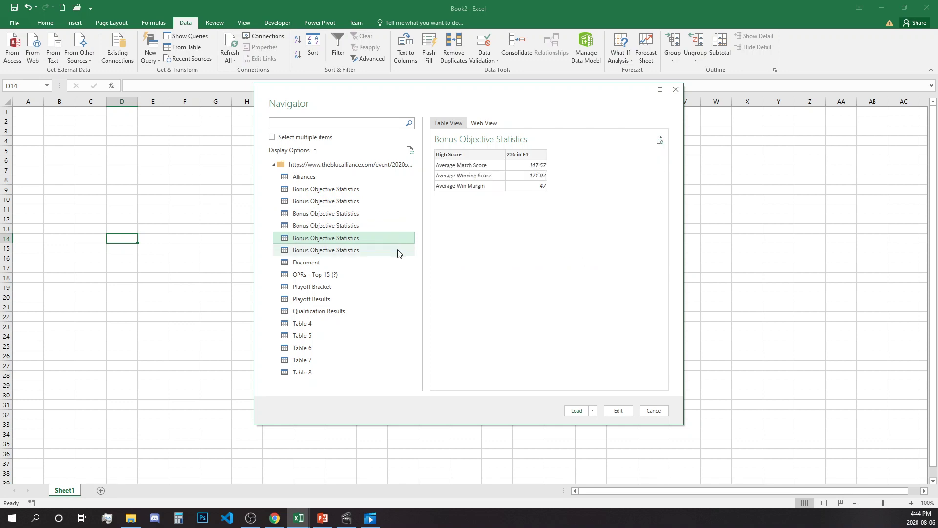
left_click(398, 250)
left_click(398, 262)
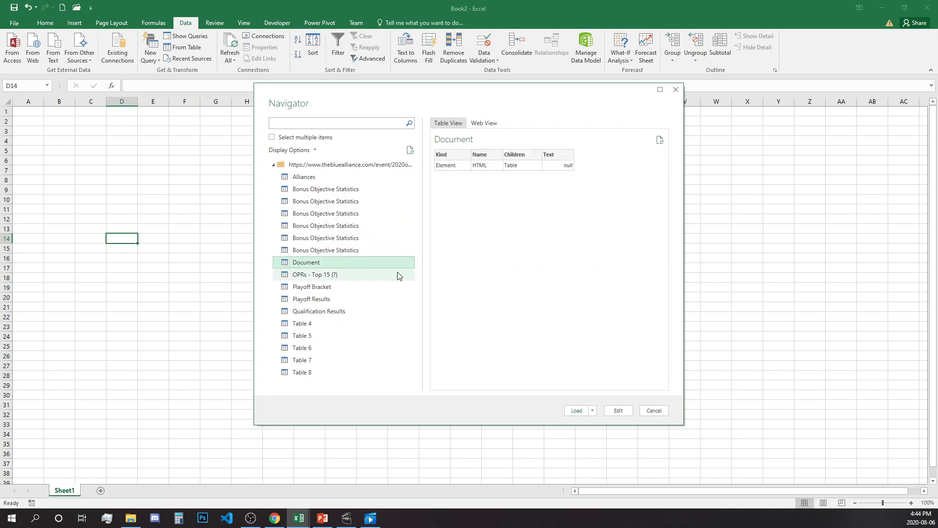
left_click(399, 275)
left_click(389, 288)
left_click(385, 300)
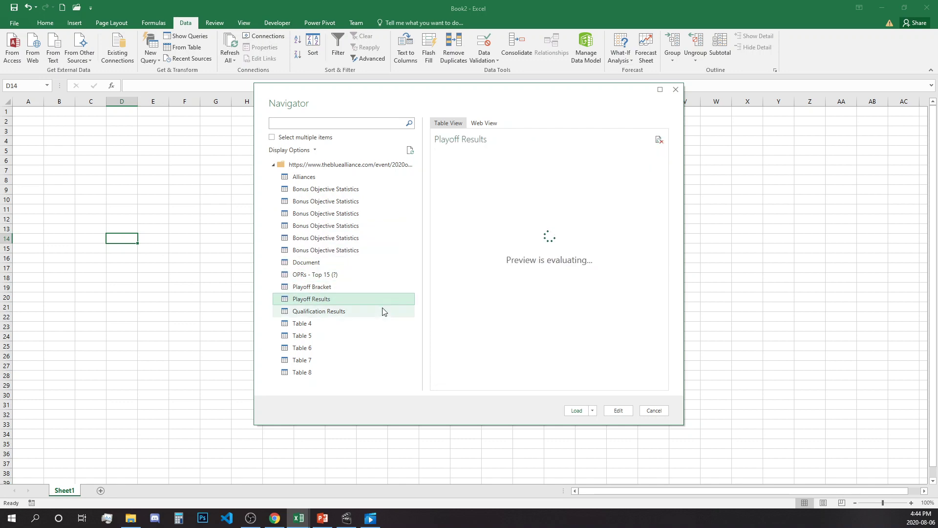
left_click(382, 309)
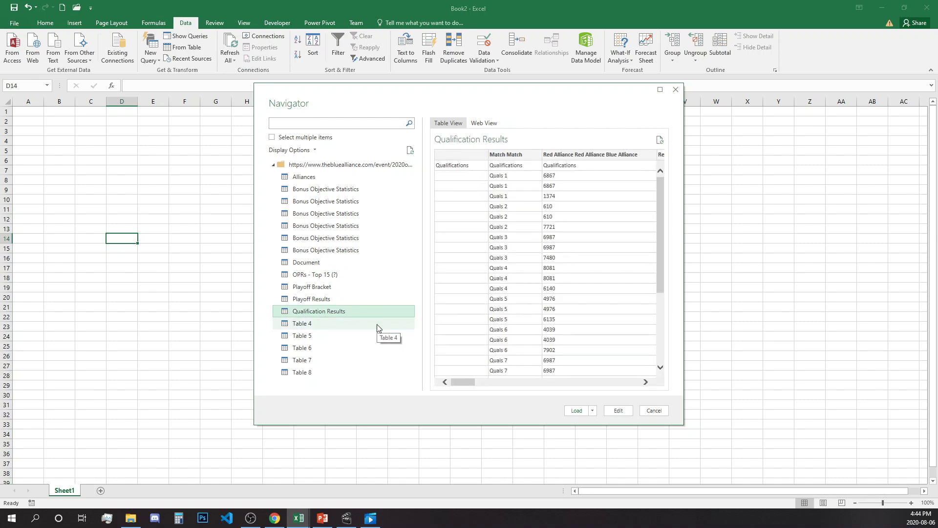
left_click(377, 327)
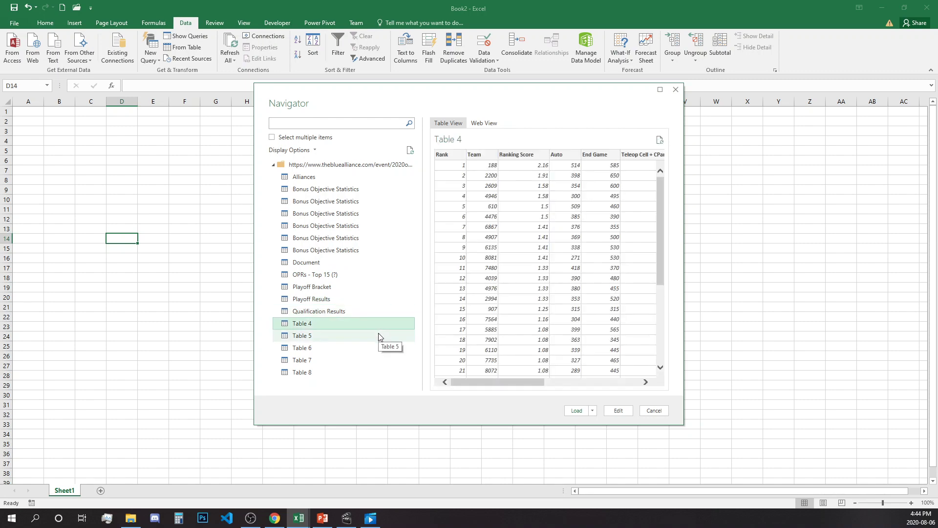
left_click(380, 336)
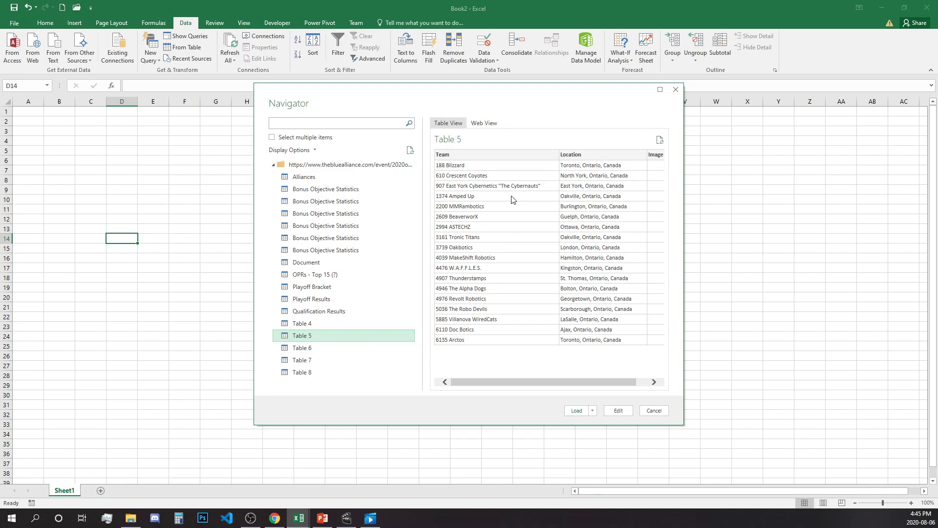
Edit Table 5 as a query named TTeamsPt1 and load it as connection only
left_click(619, 412)
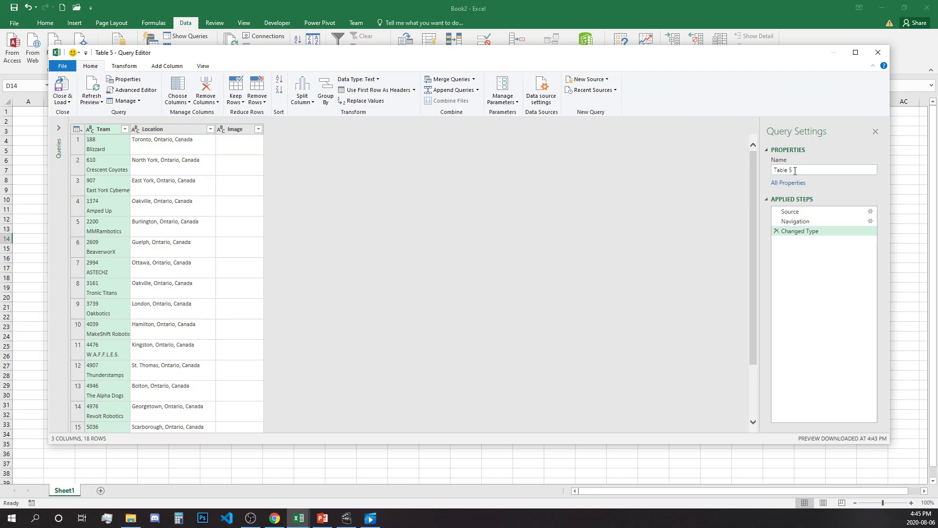
left_click(777, 171)
type("TTeamsPt1")
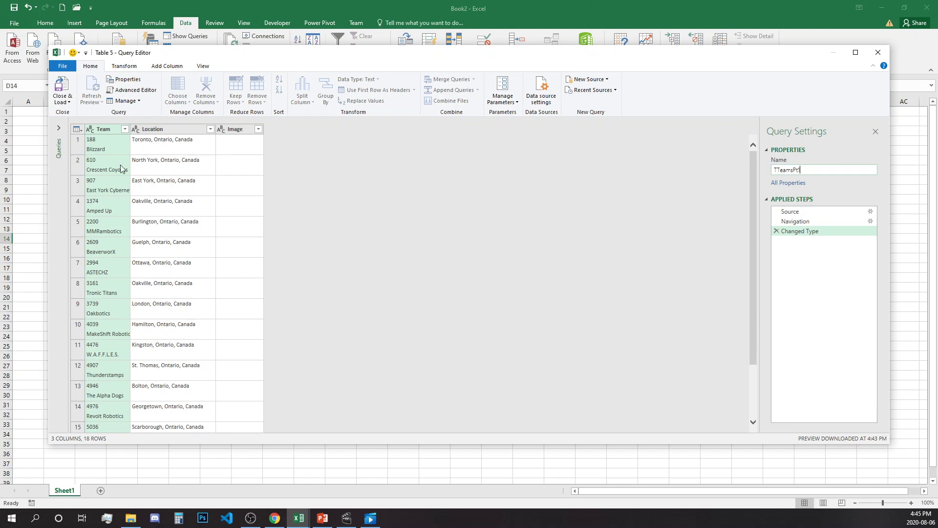
left_click(69, 102)
left_click(76, 121)
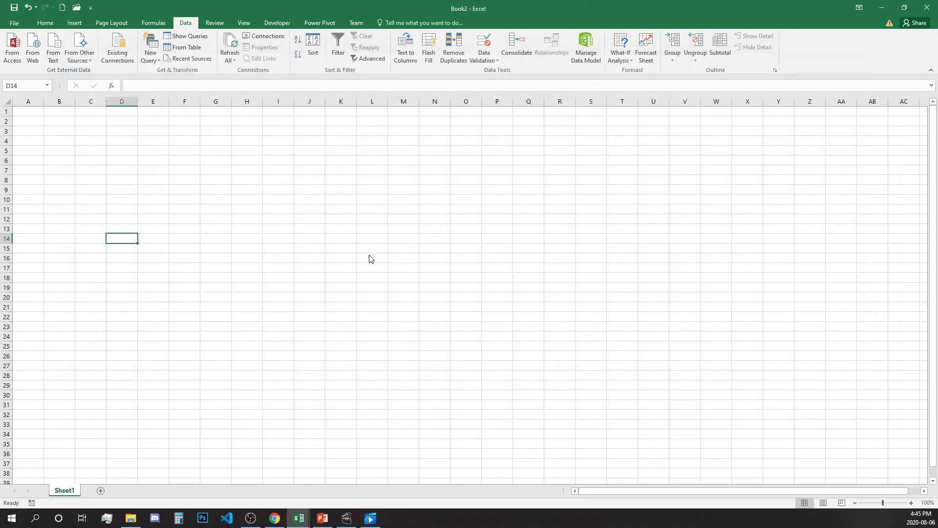
left_click(411, 228)
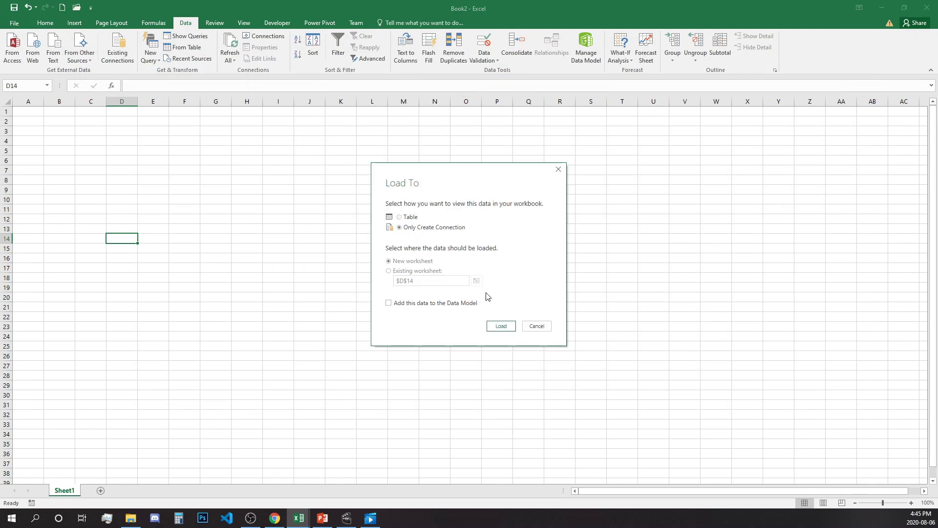
left_click(511, 330)
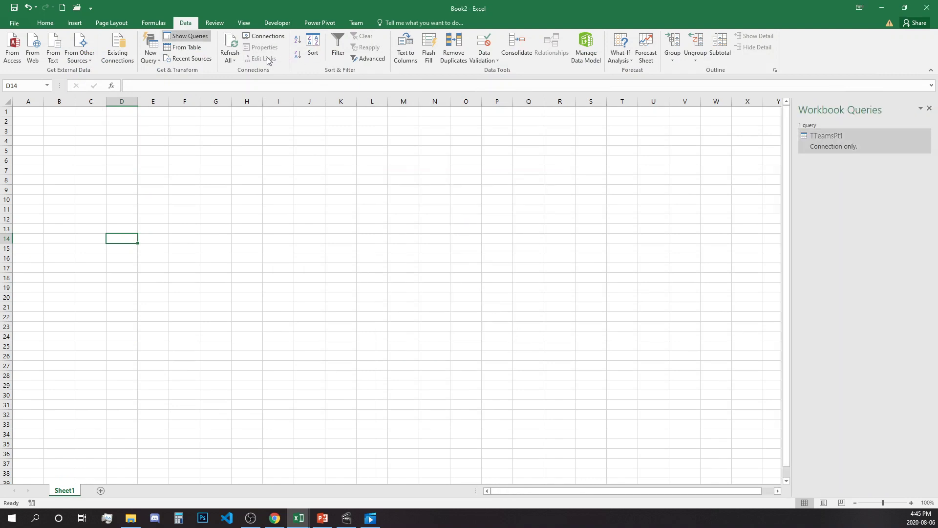
Start another From Web query with the pasted 2020onosh event results URL
left_click(150, 52)
mouse_move(181, 167)
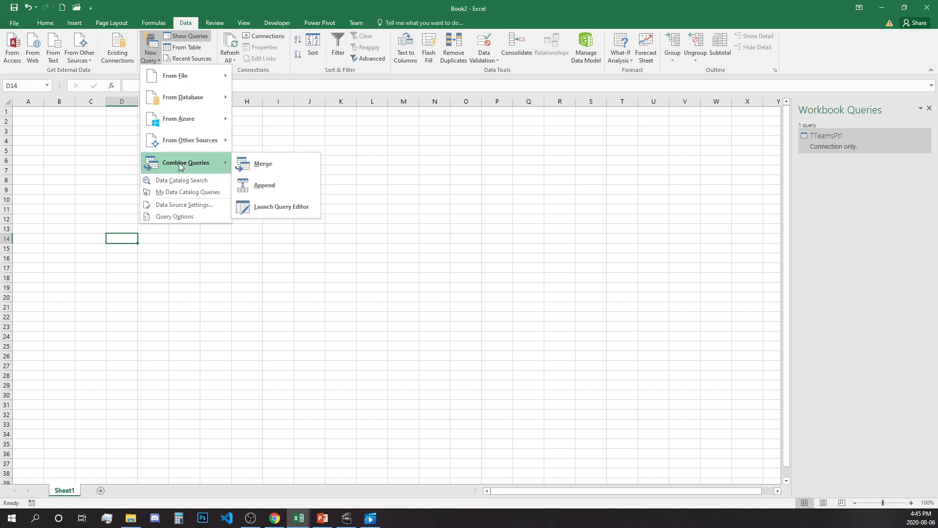
mouse_move(217, 146)
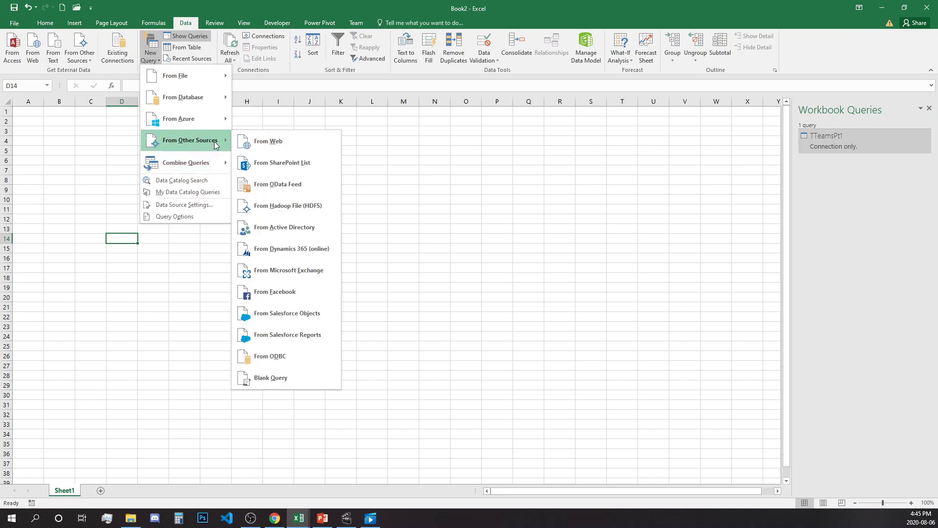
left_click(285, 142)
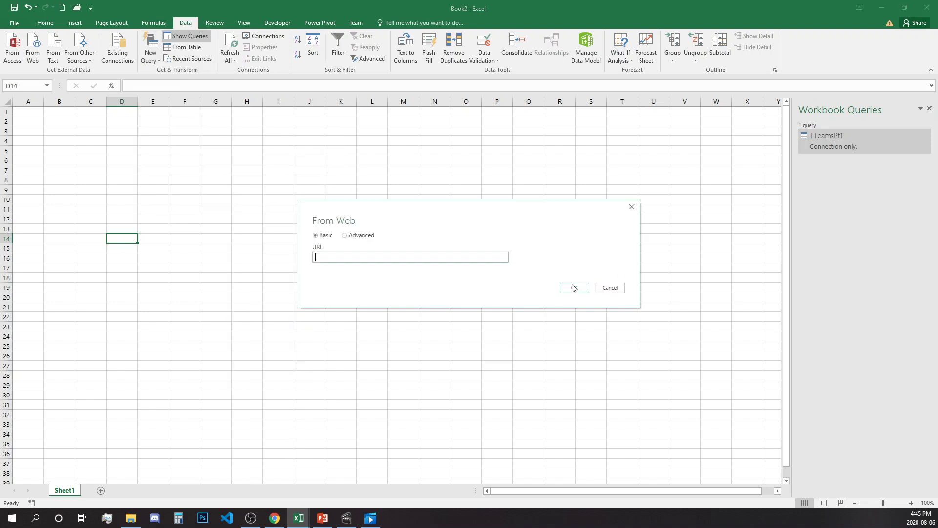
key("ctrl+v")
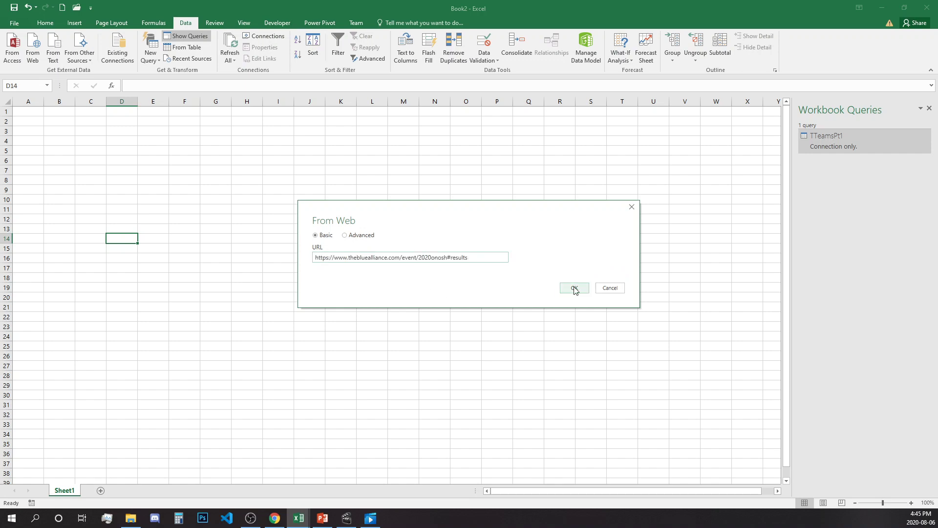
left_click(575, 288)
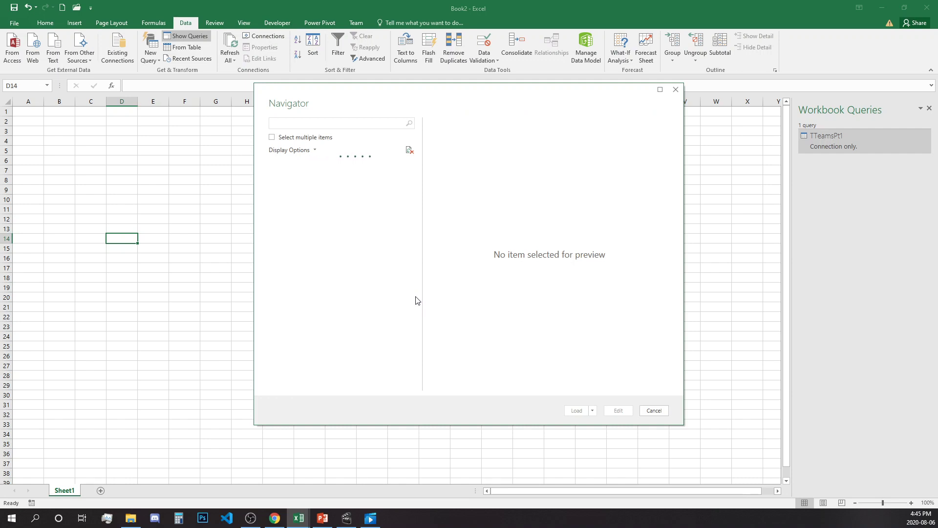
Open Table 6 in the Query Editor and rename the query TeamsPt2
left_click(304, 349)
left_click(623, 412)
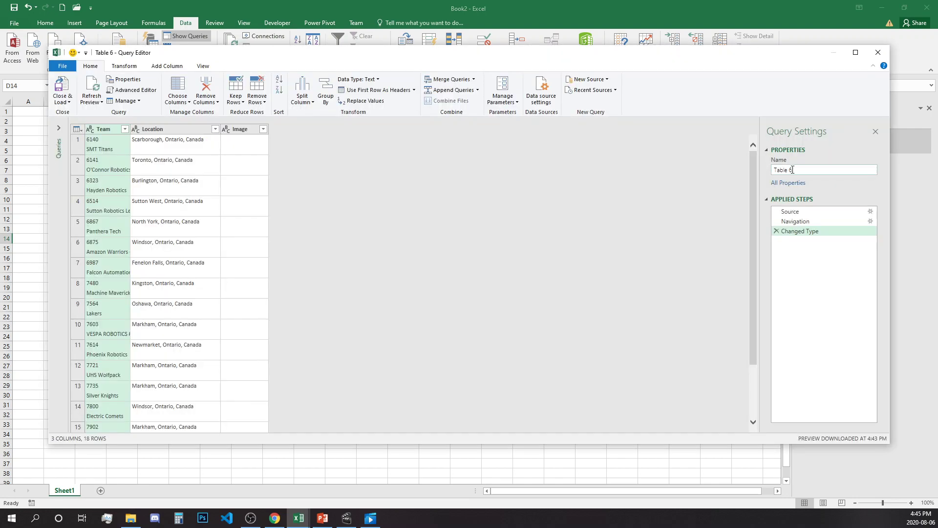
left_click_drag(795, 169, 767, 174)
type("TeamsPt2")
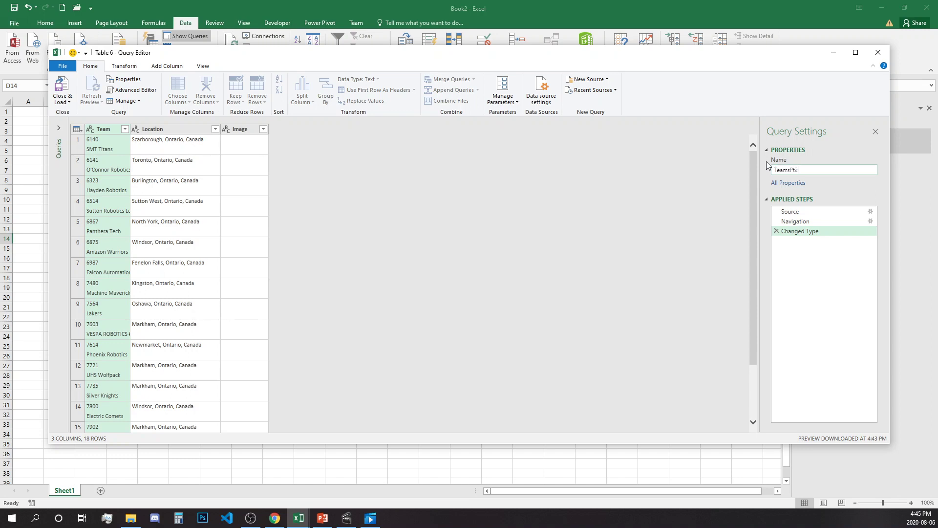
left_click(61, 99)
Load TeamsPt2 with Only Create Connection
left_click(75, 124)
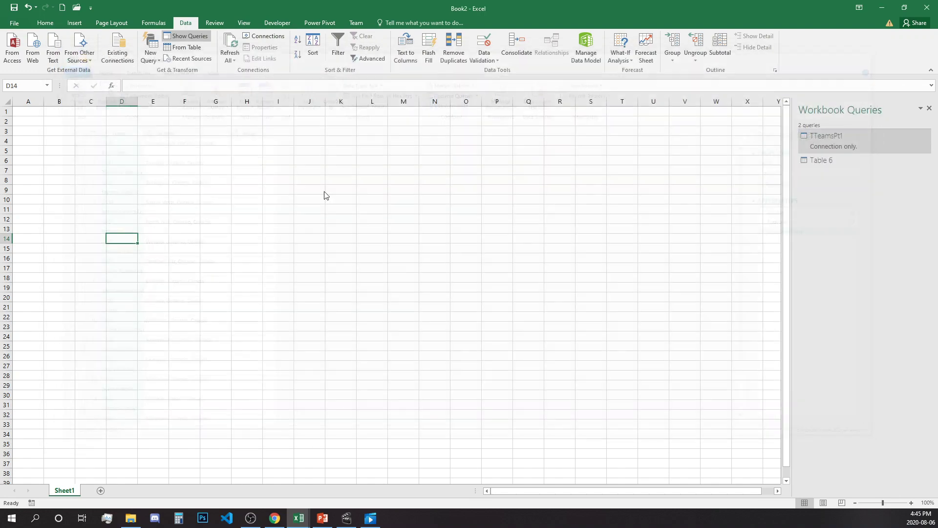
left_click(415, 228)
left_click(501, 326)
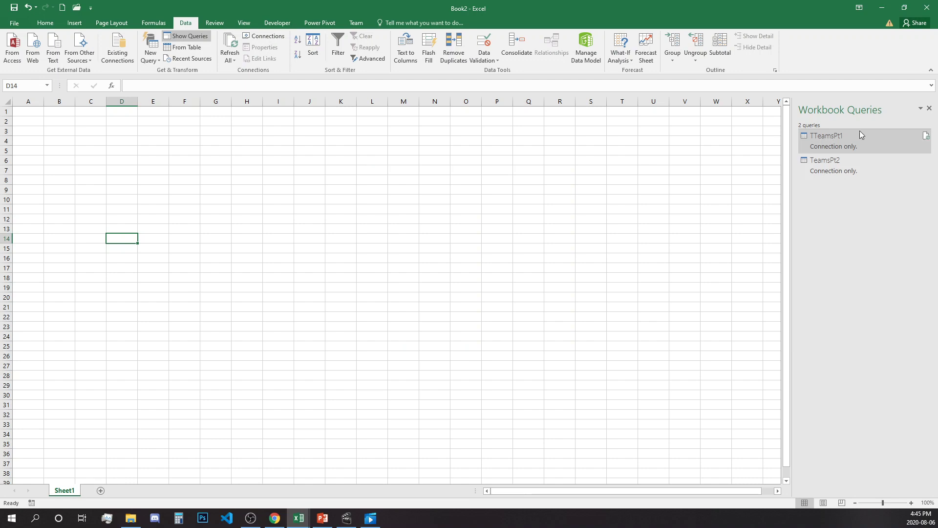
Reopen the TTeamsPt1 query and rename it TeamsPt1
mouse_move(822, 138)
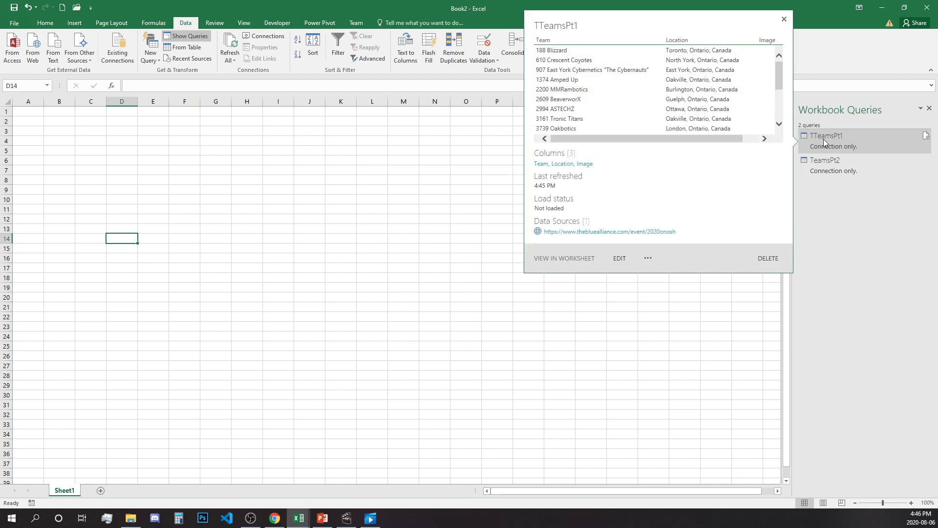
left_click(619, 260)
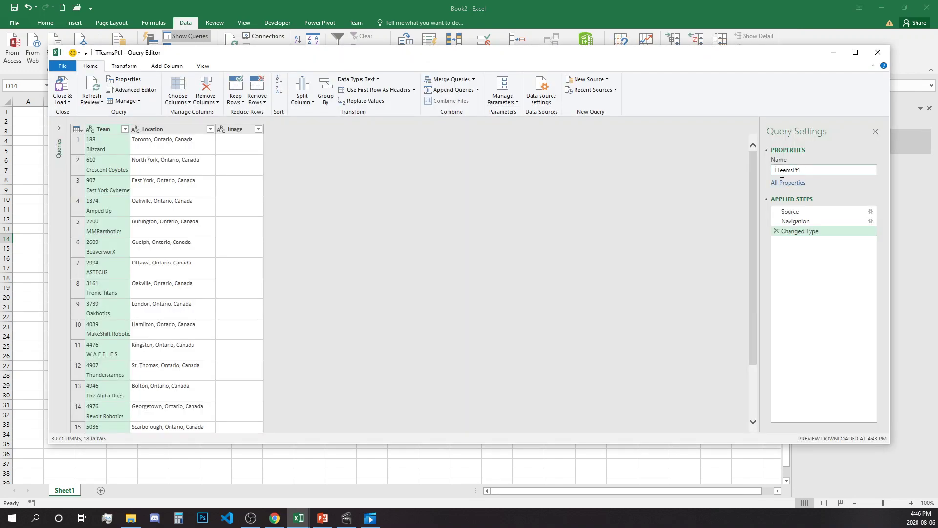
left_click(777, 170)
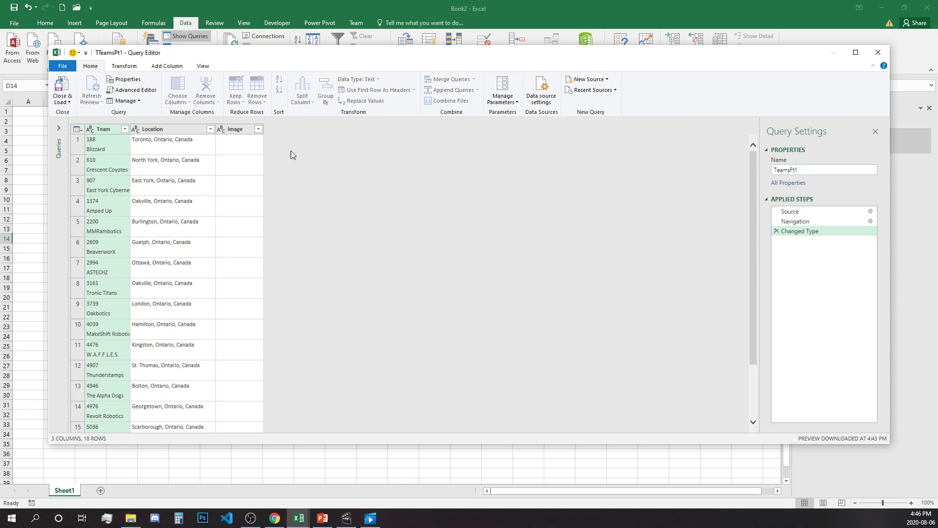
key("Return")
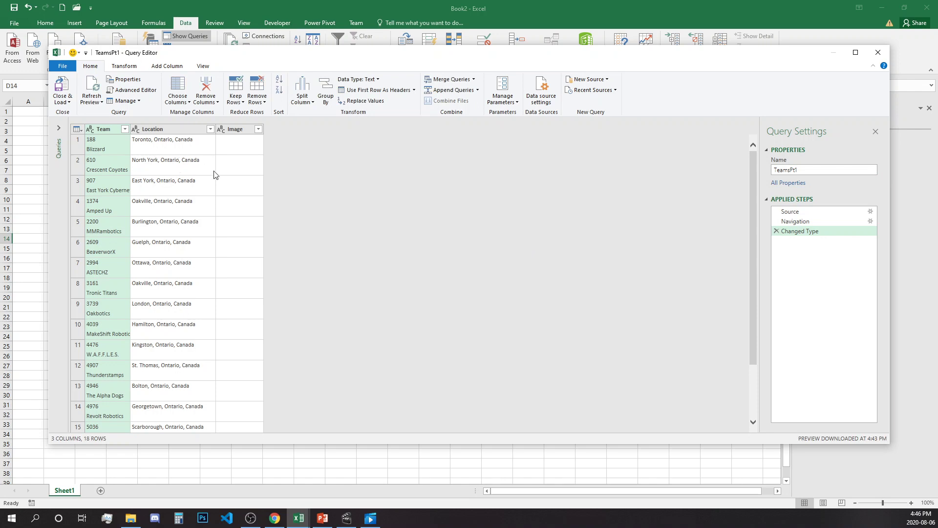
Append TeamsPt2 to TeamsPt1 as a new 36-row Append1 query
left_click(478, 91)
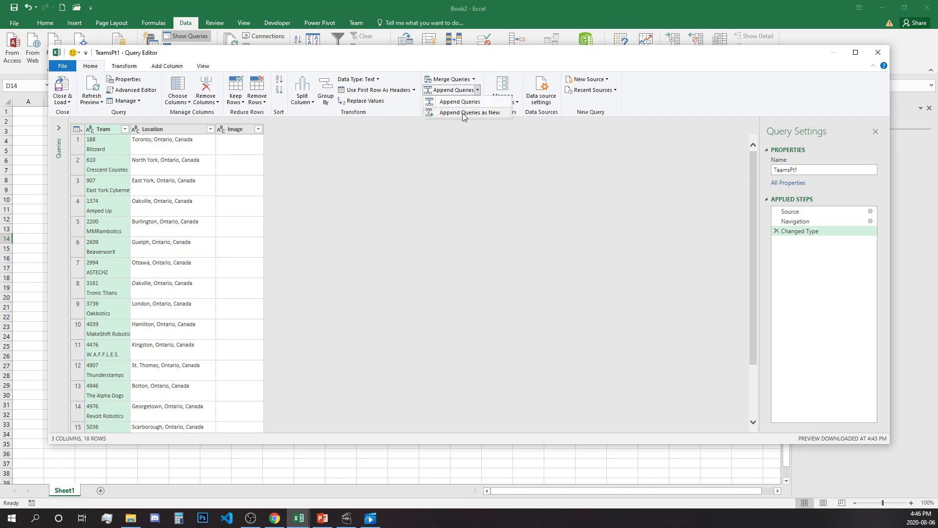
left_click(494, 115)
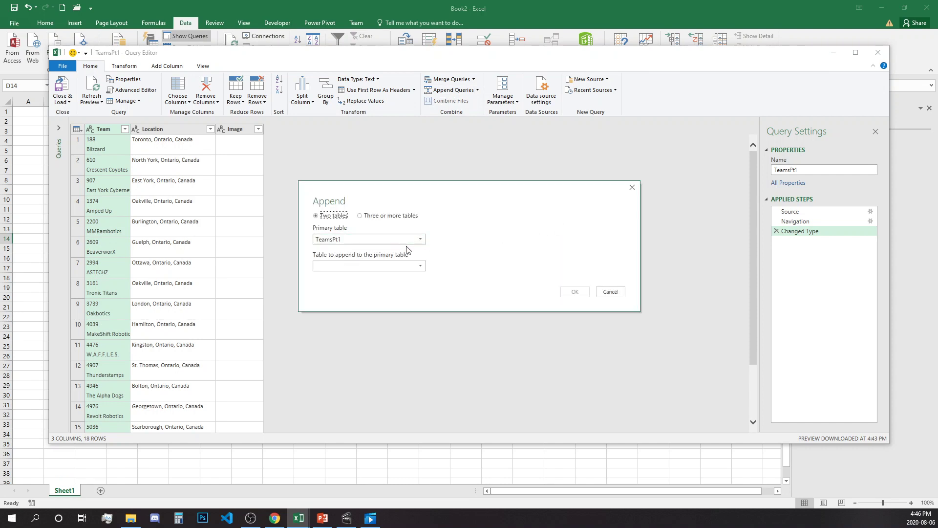
left_click(419, 267)
left_click(398, 287)
left_click(575, 292)
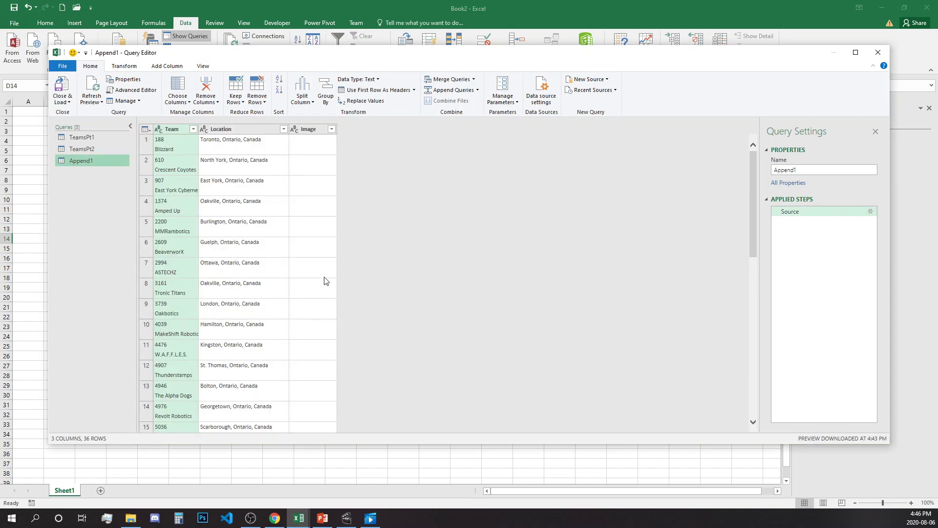
Remove the empty Image column from Append1, keeping Team and Location
scroll(284, 271, "down", 5)
scroll(278, 276, "up", 5)
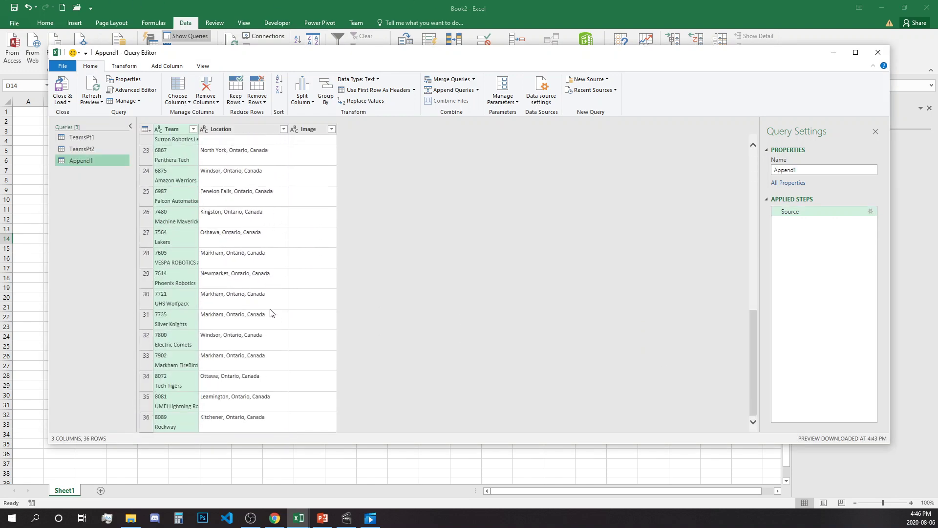
left_click(309, 130)
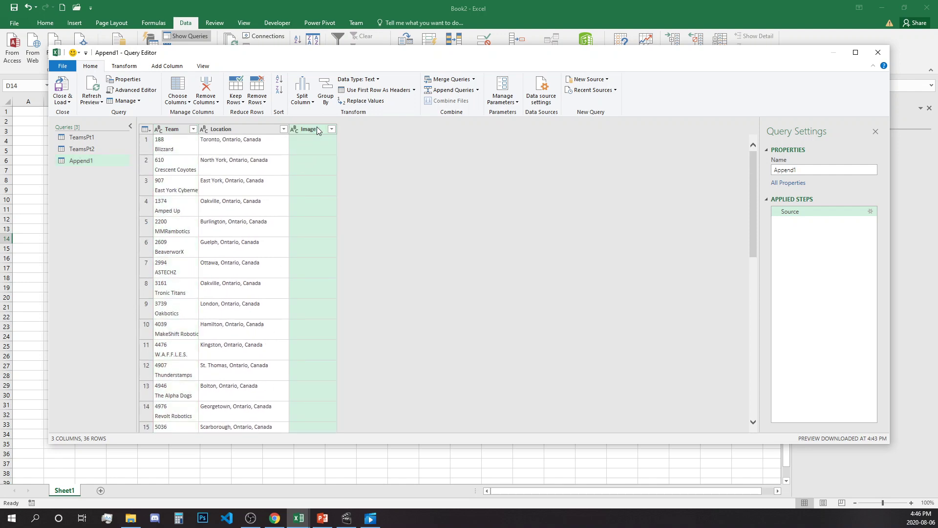
right_click(317, 127)
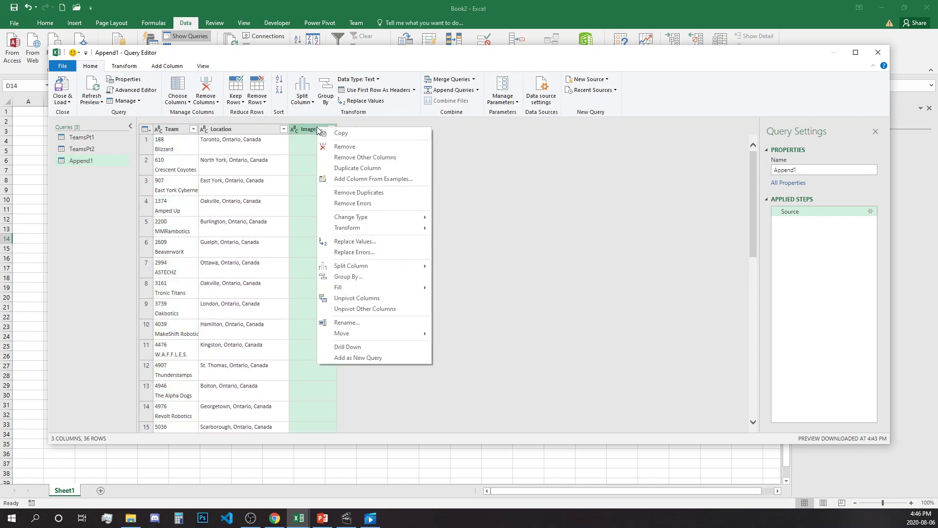
left_click(337, 147)
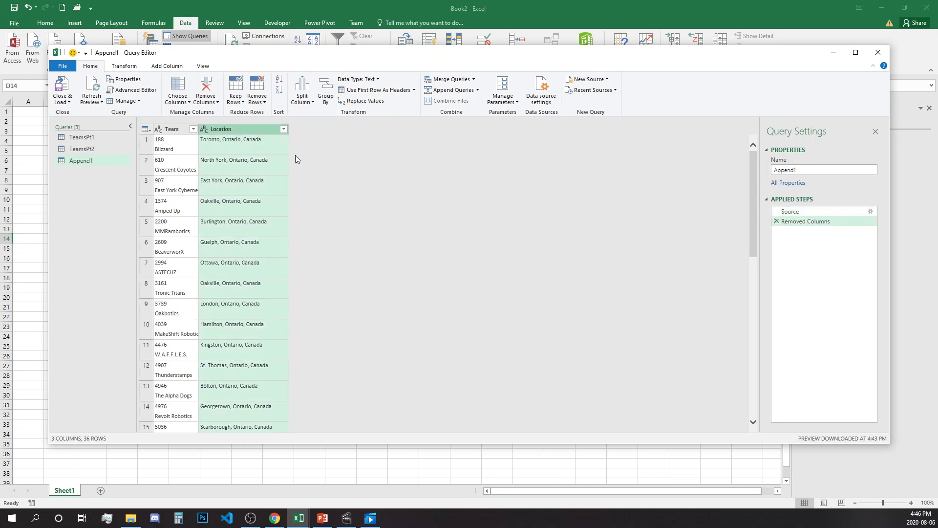
left_click(223, 183)
left_click(172, 129)
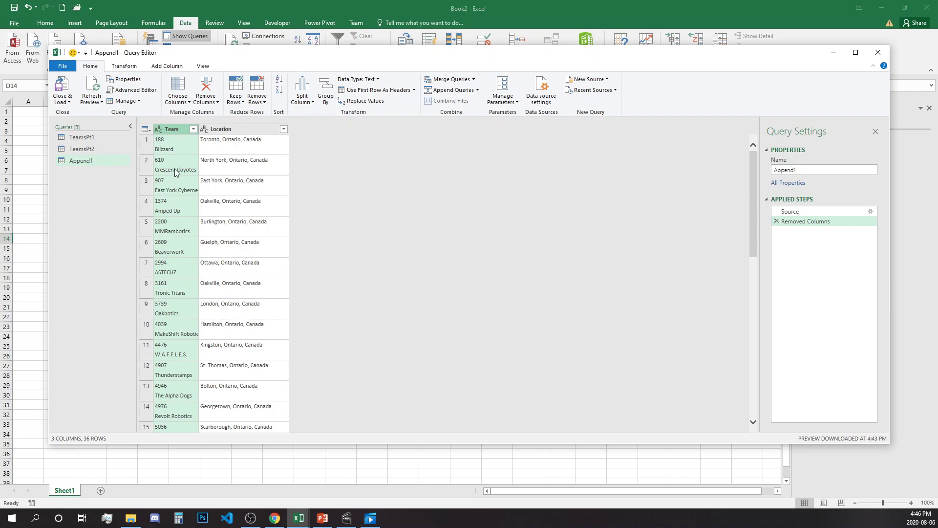
Split Team by custom delimiter #(cr) at the left-most occurrence into Team.1 and Team.2
left_click(312, 103)
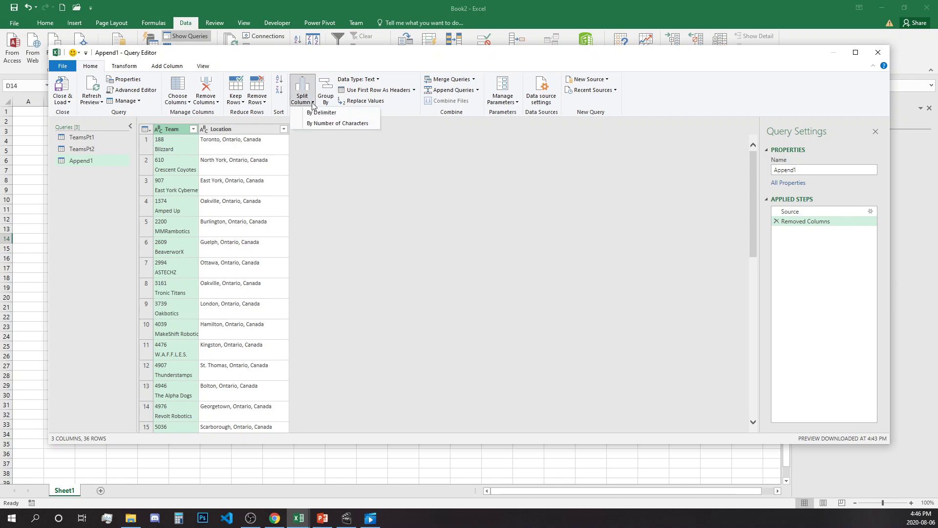
left_click(318, 113)
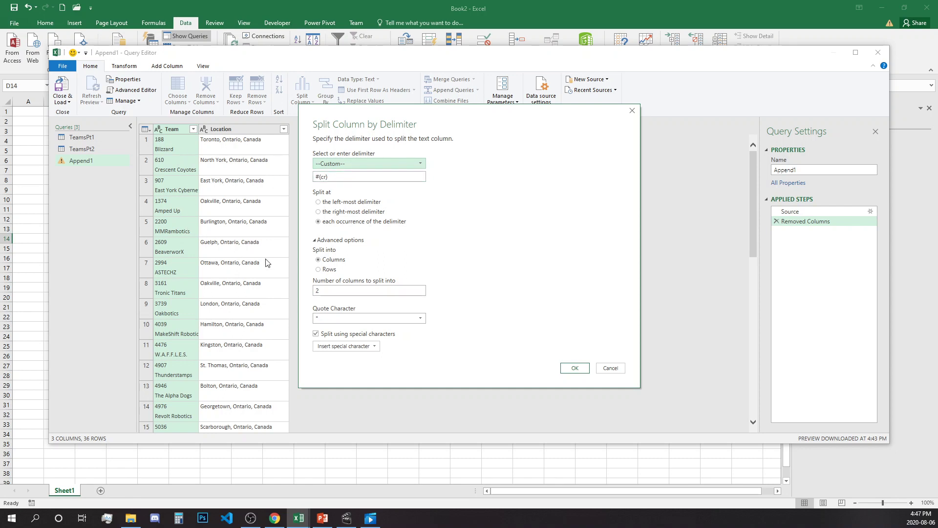
left_click(344, 202)
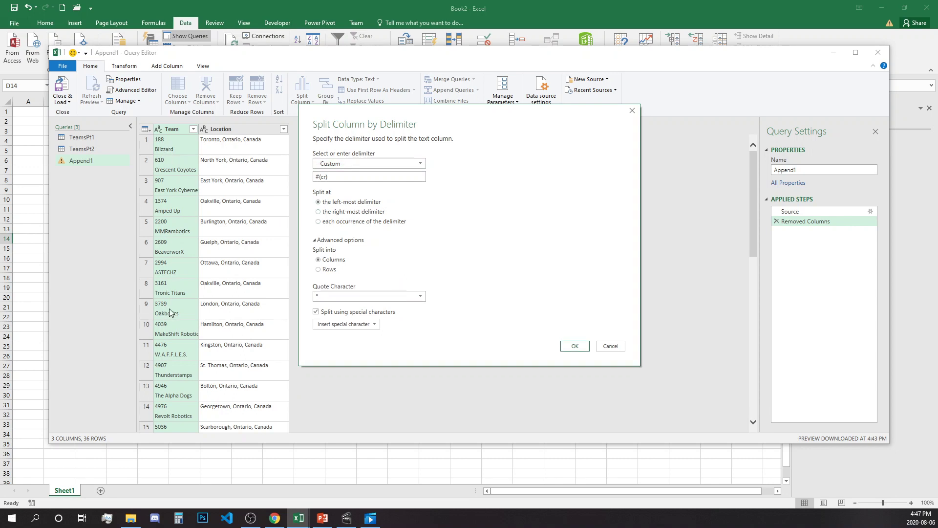
left_click(575, 346)
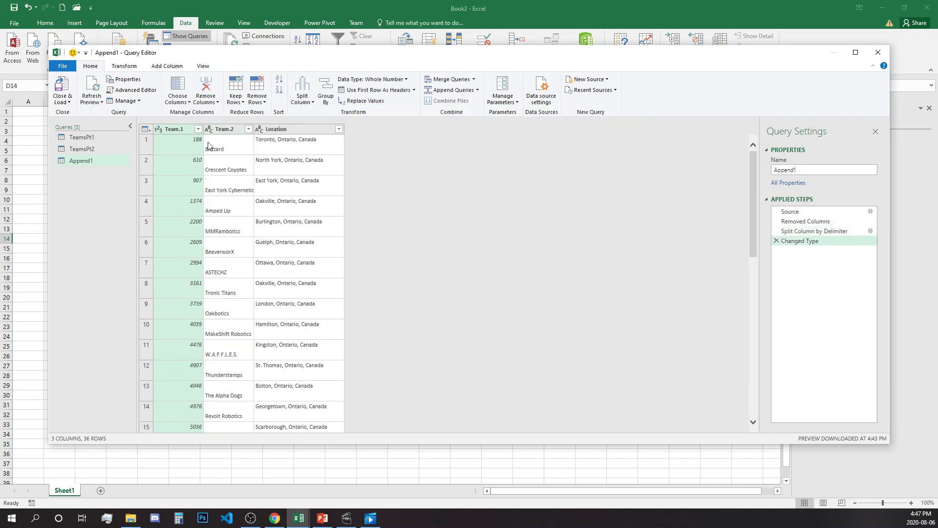
Rename the Team.1 column to Team Number
double_click(183, 130)
key("Escape")
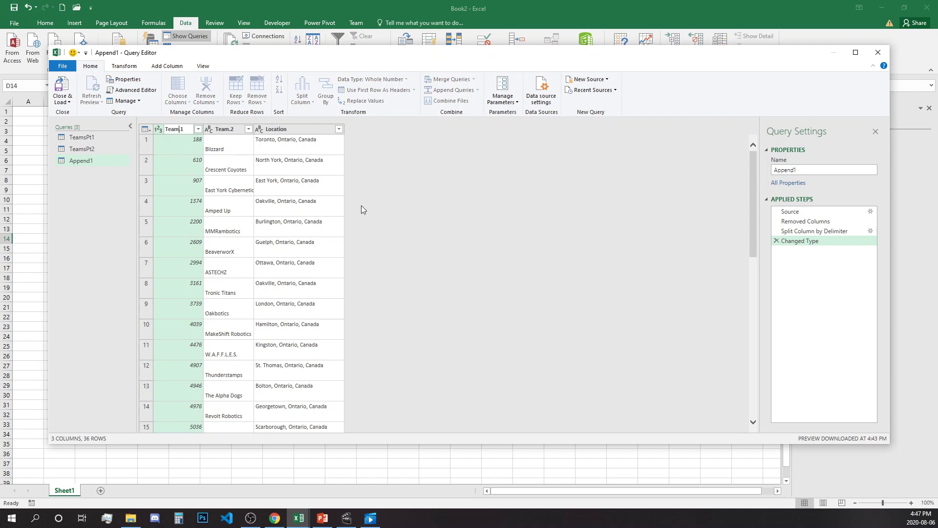
type("ber")
key("Delete")
key("Delete")
key("Return")
Rename the Team.2 column to Team Name
left_click(221, 129)
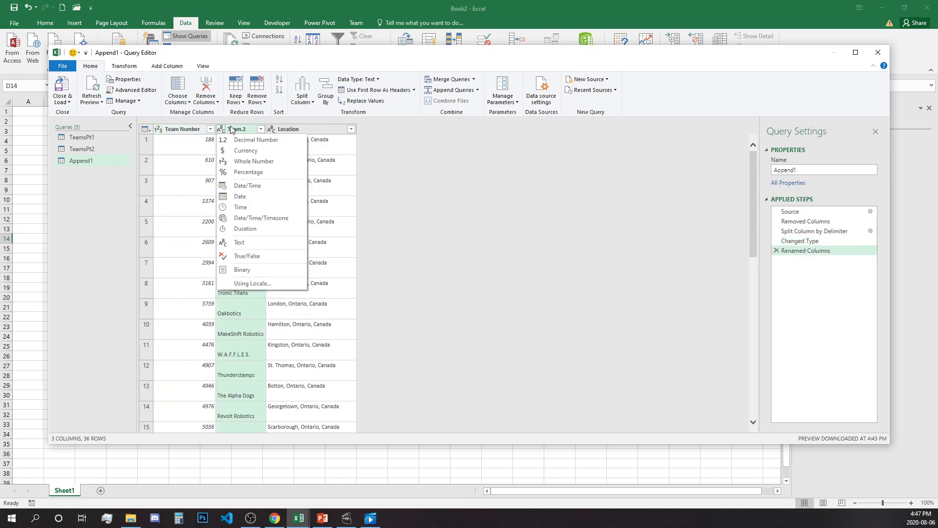
left_click(232, 129)
double_click(232, 129)
key("End")
type("Name")
key("Return")
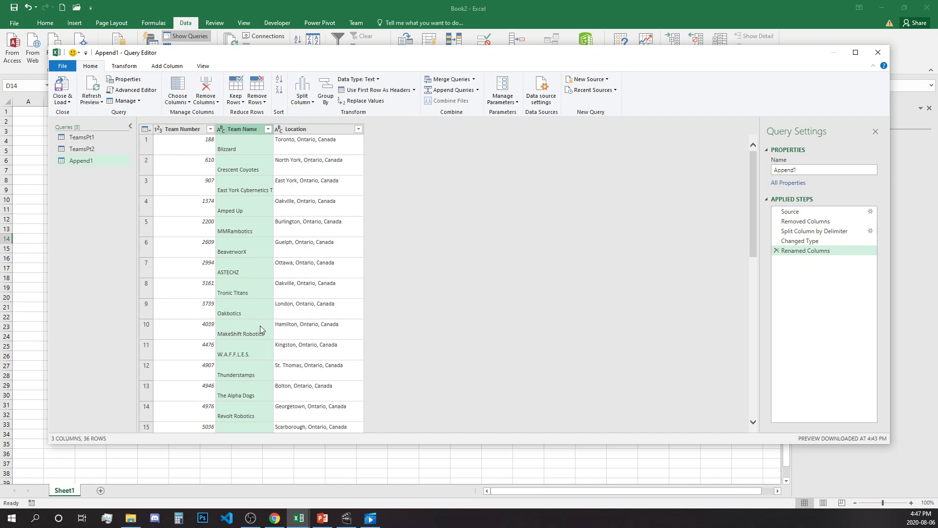
scroll(262, 284, "down", 7)
scroll(249, 301, "up", 7)
left_click(70, 103)
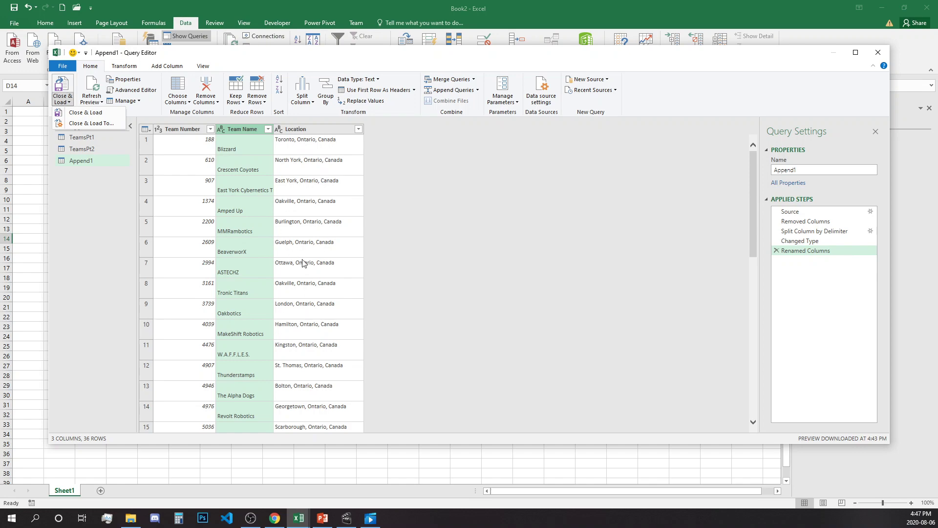
Load Append1 as a table into the existing worksheet starting at cell $A$3
left_click(116, 123)
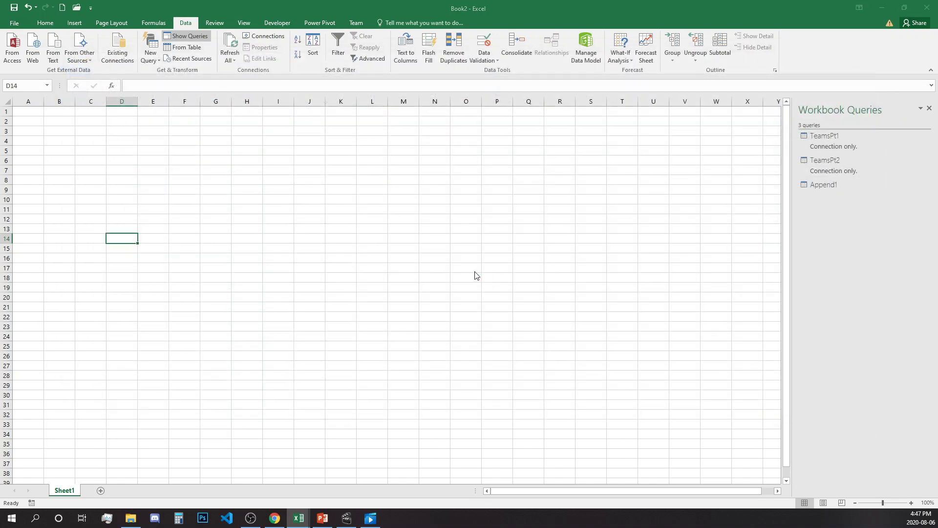
left_click(389, 270)
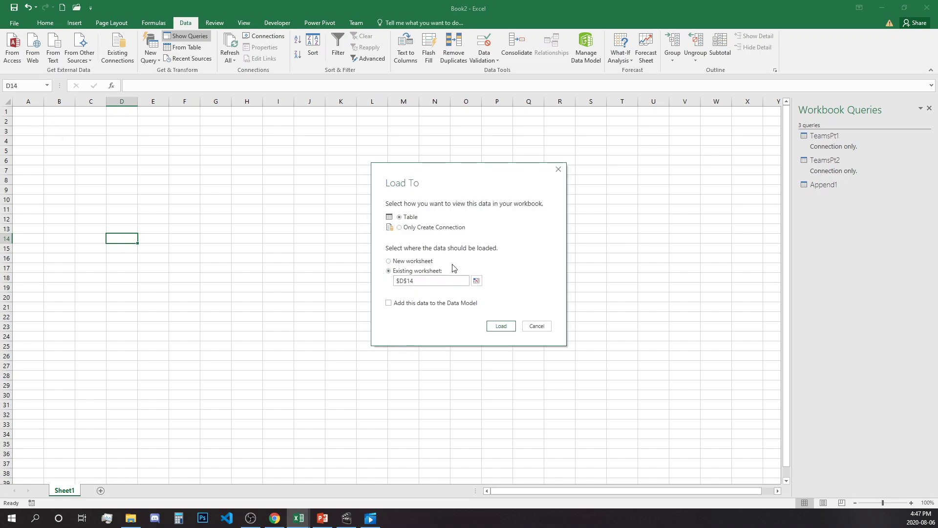
left_click(476, 281)
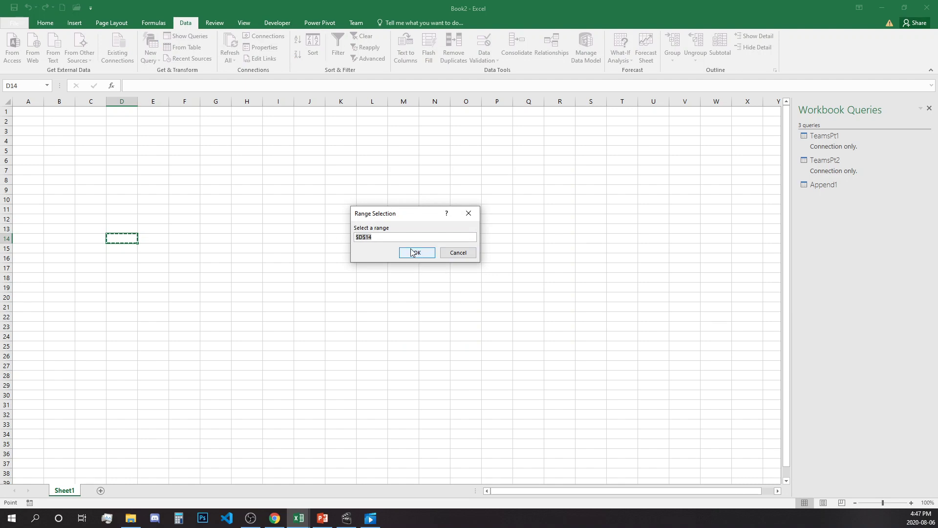
left_click(33, 129)
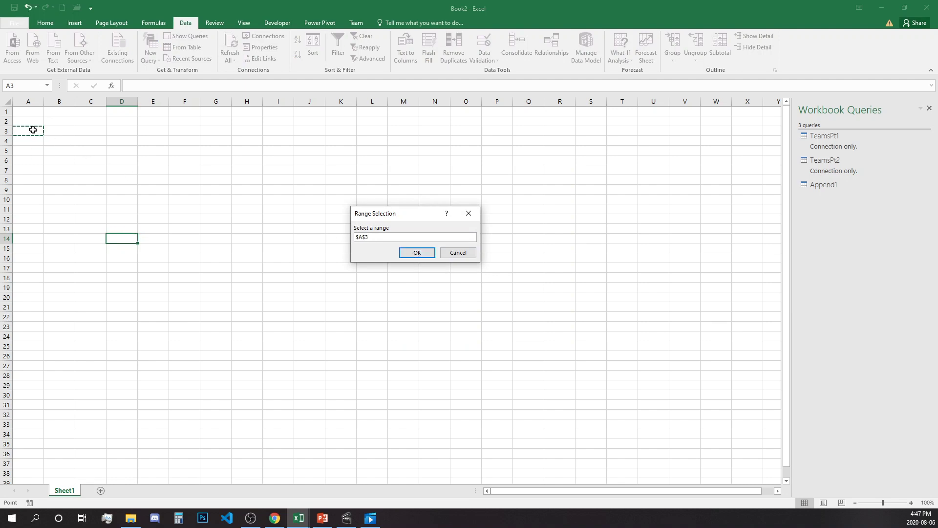
left_click(424, 255)
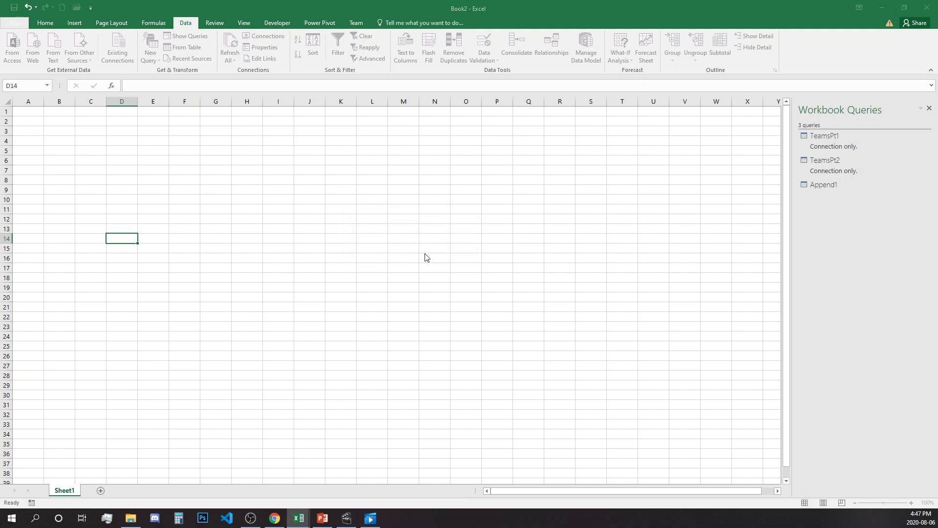
left_click(494, 325)
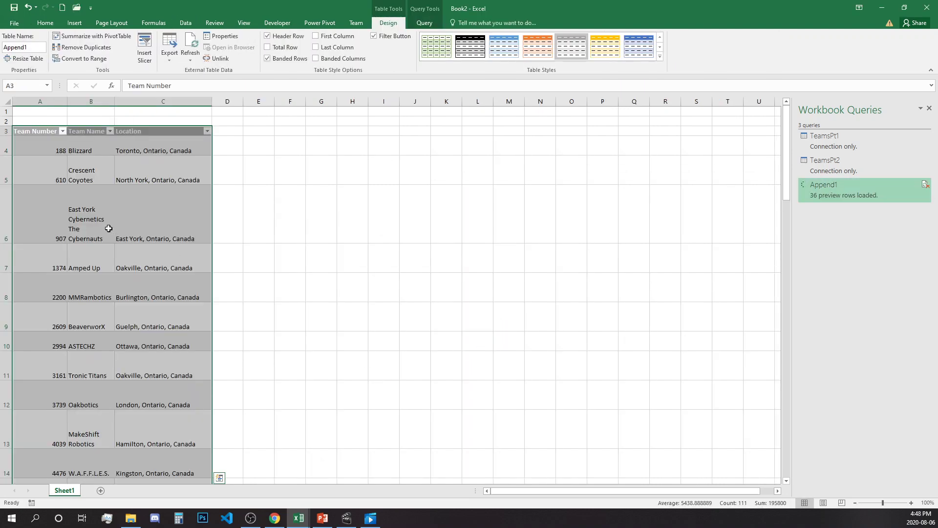
Apply the black-header table style to the team table
left_click(660, 56)
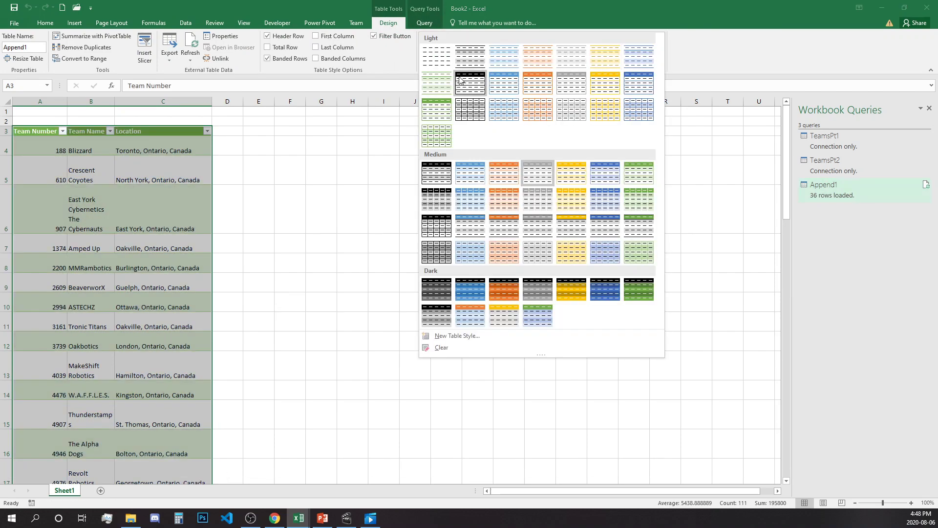
left_click(470, 96)
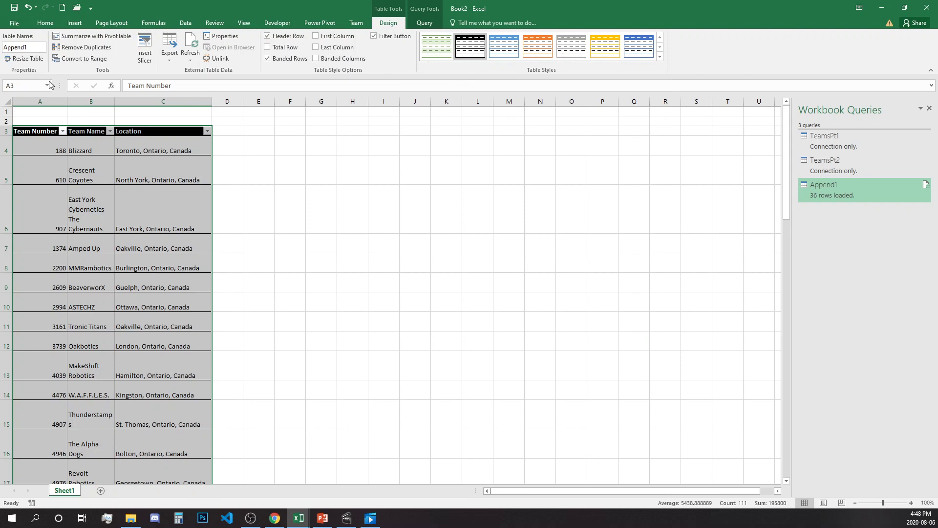
left_click(34, 48)
type("TeamList")
left_click(252, 157)
Autofit every column width and row height across the whole sheet
left_click(48, 109)
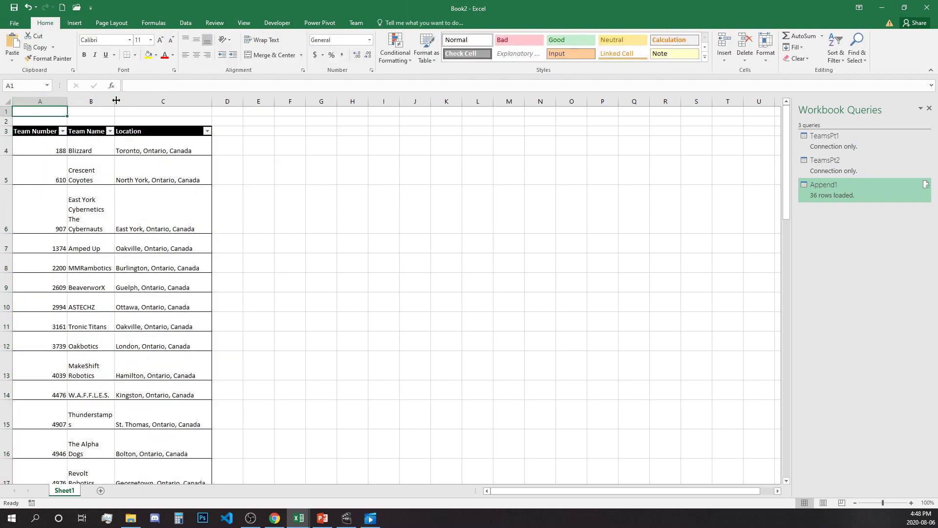
left_click(7, 101)
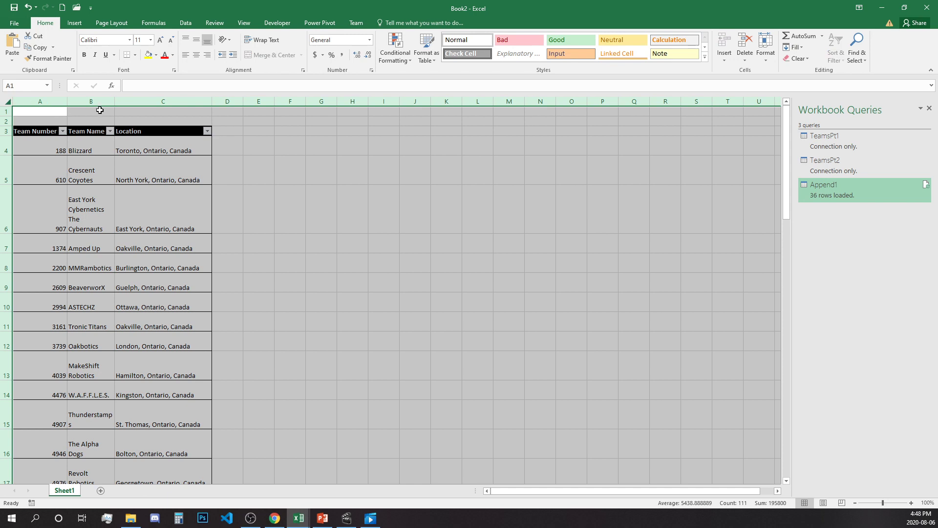
left_click_drag(120, 101, 149, 103)
double_click(173, 101)
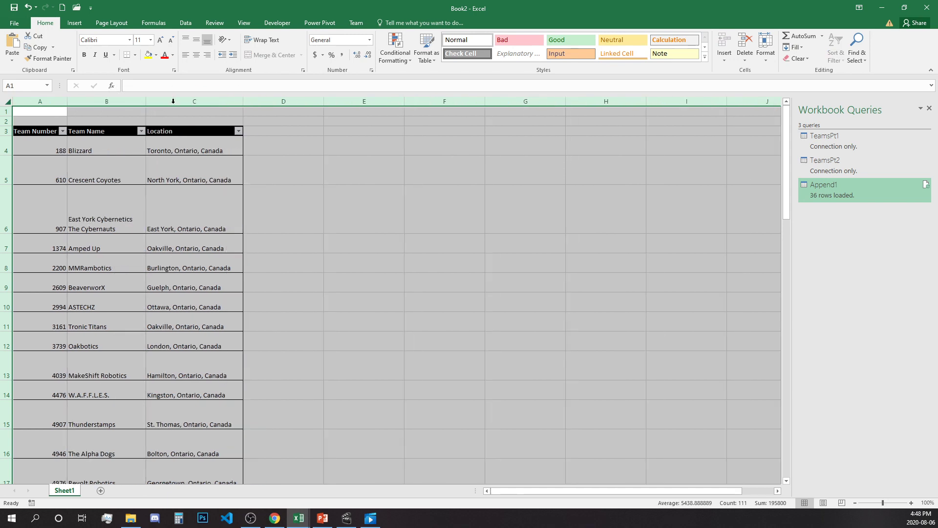
double_click(4, 126)
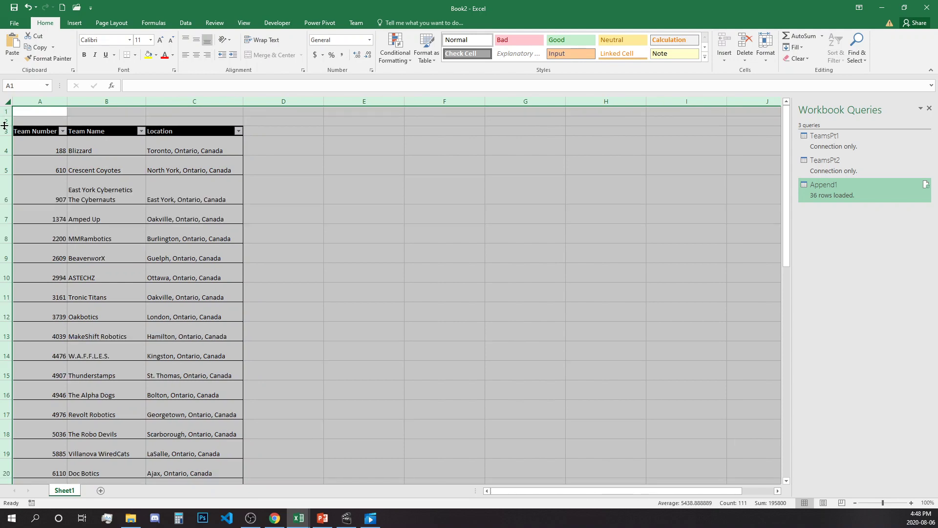
left_click(72, 230)
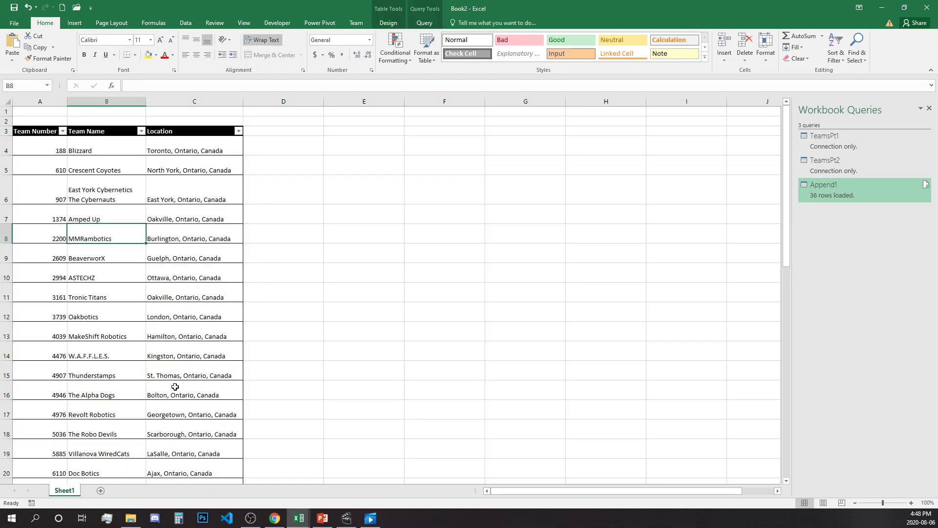
Rename Sheet1 to Teams and start the Teams List title in A1
double_click(66, 491)
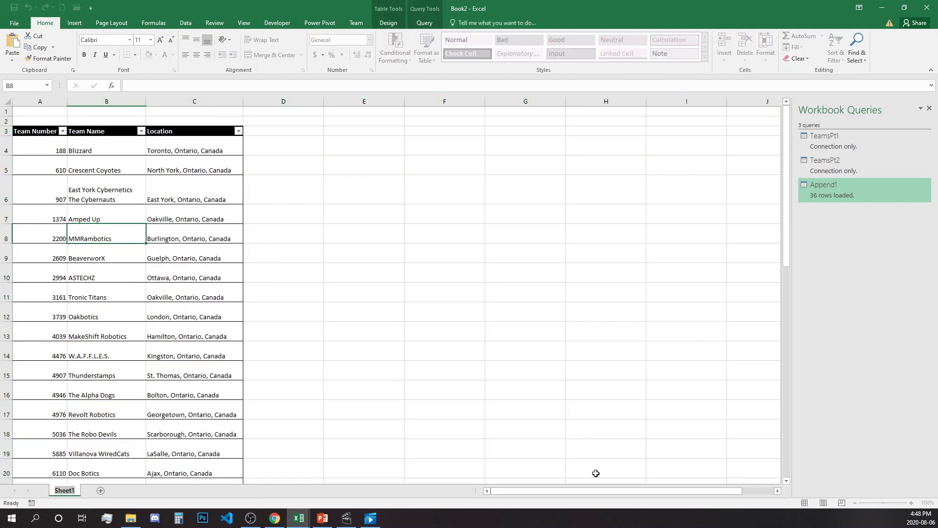
type("Teams")
left_click(123, 260)
left_click(51, 110)
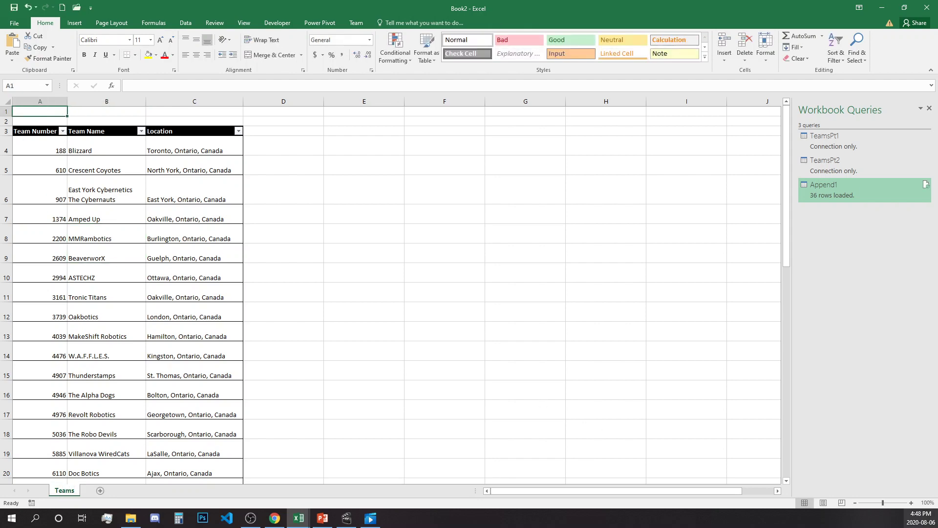
type("Teams List")
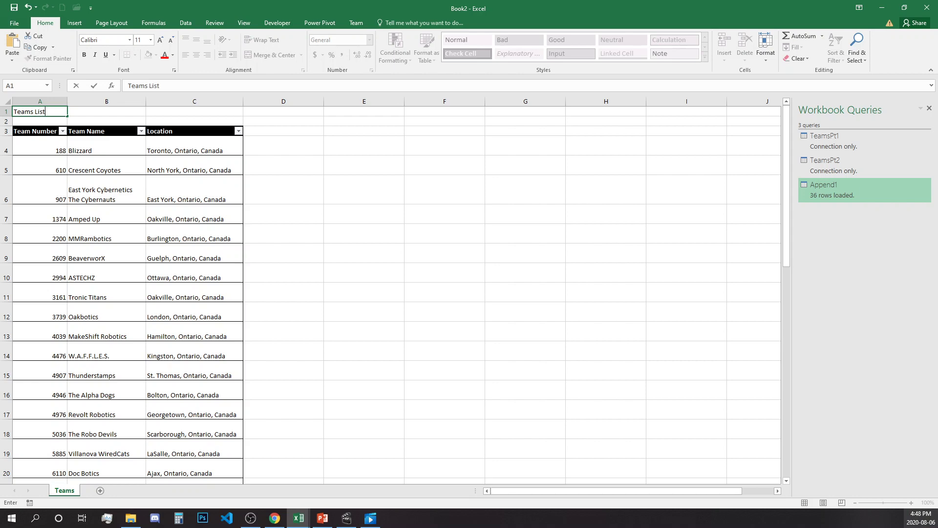
Finish the Teams List title and start a From Web query with the pasted event URL
left_click(299, 279)
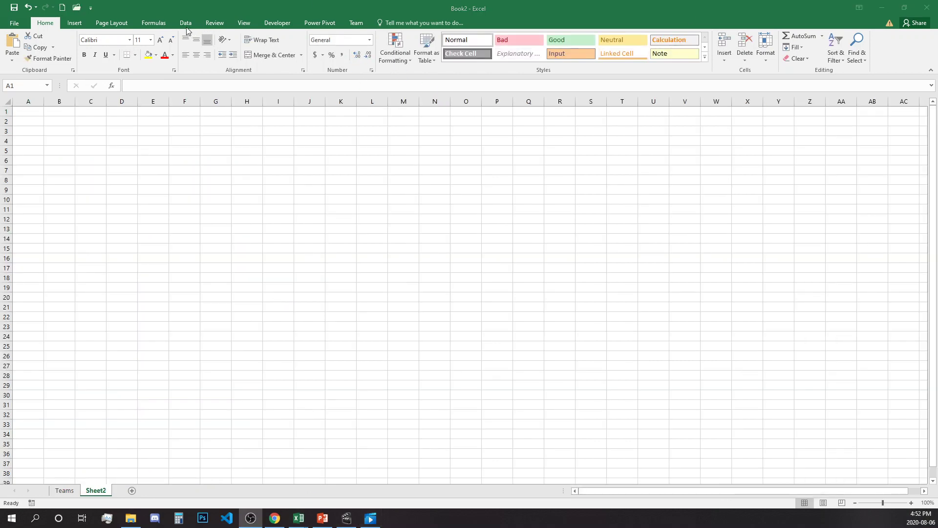
left_click(186, 24)
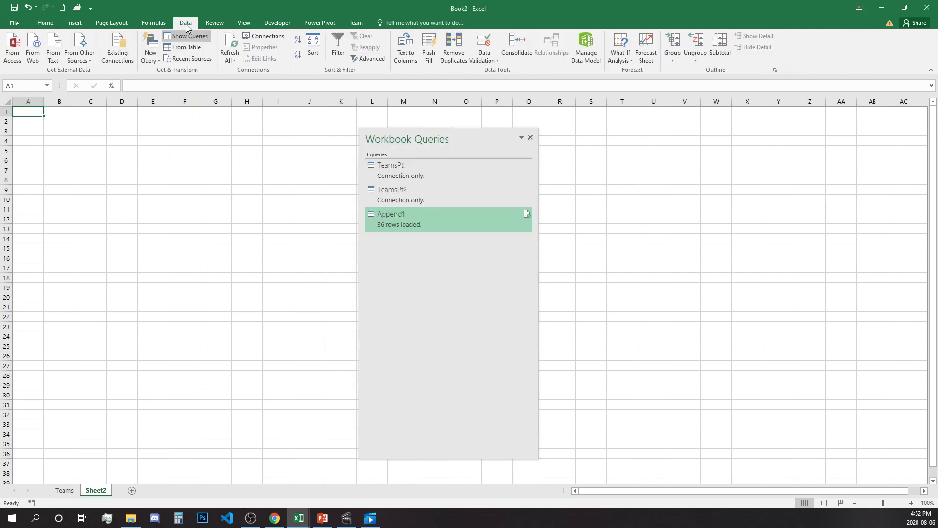
left_click(157, 59)
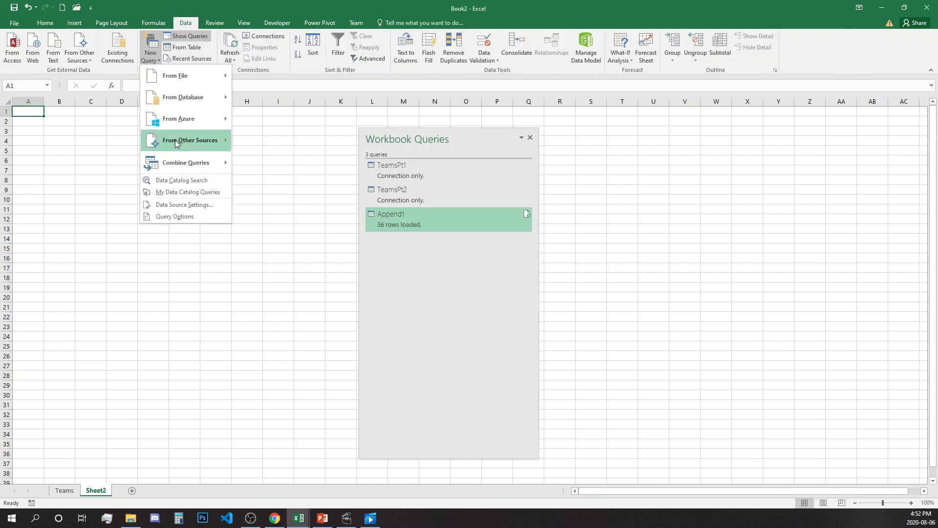
mouse_move(188, 142)
left_click(274, 143)
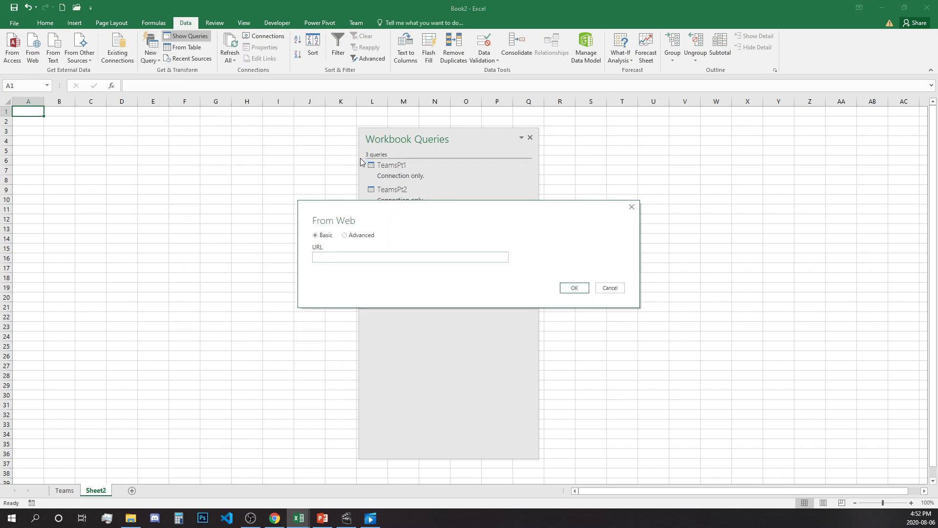
key("ctrl+v")
left_click(575, 289)
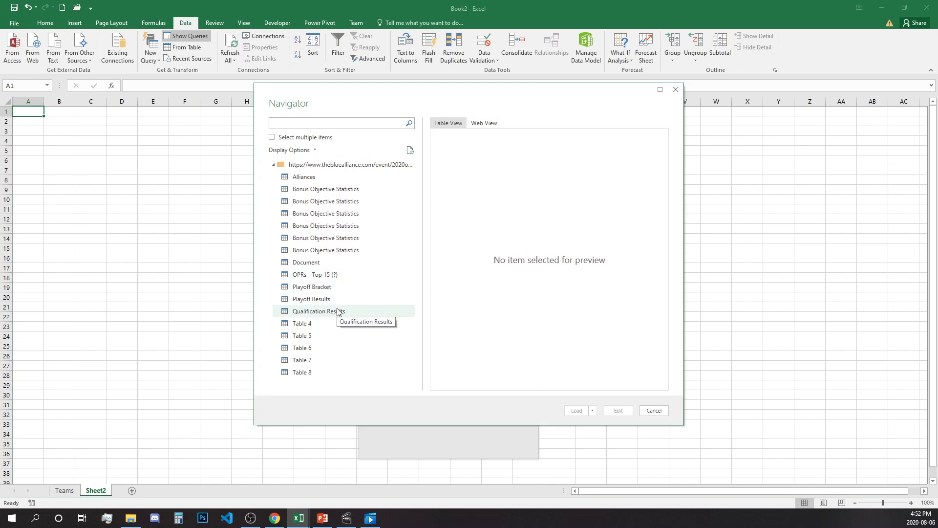
Select Table 4's rankings in the Navigator and open it in the Query Editor
left_click(306, 325)
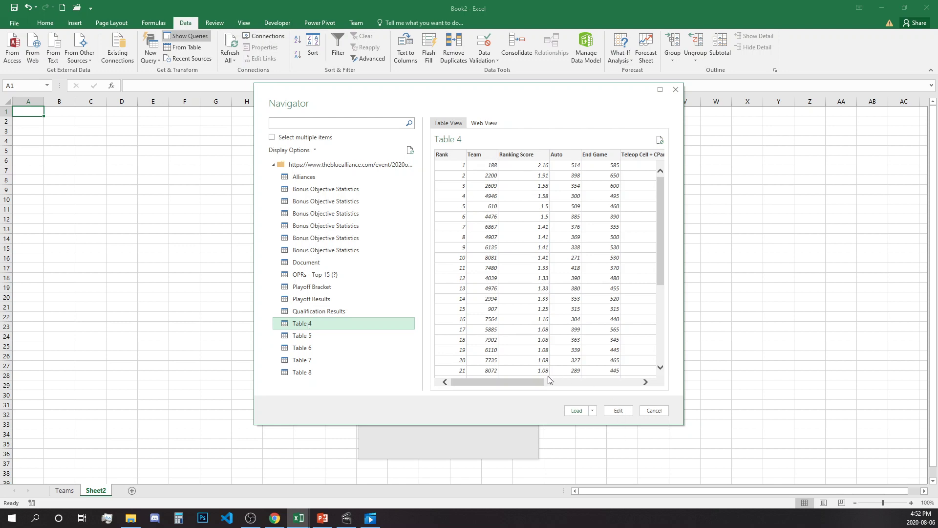
left_click_drag(541, 383, 635, 385)
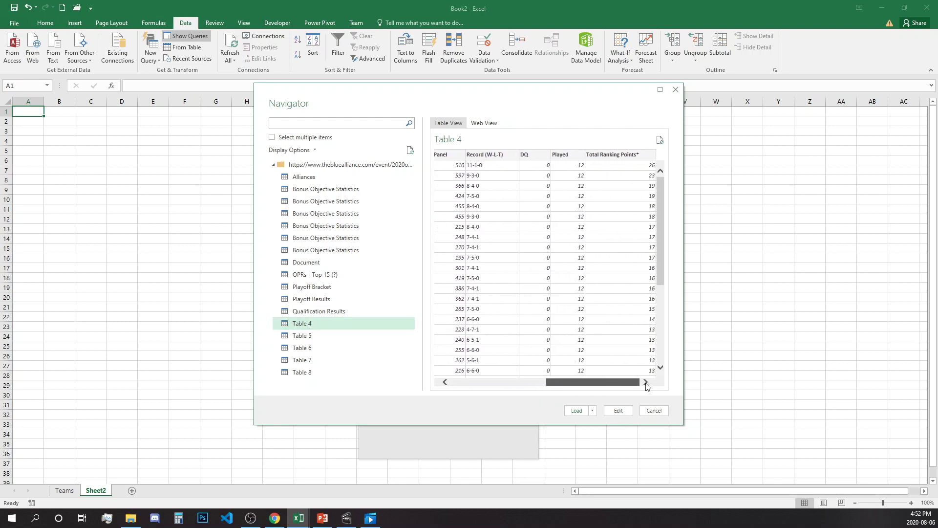
left_click(618, 410)
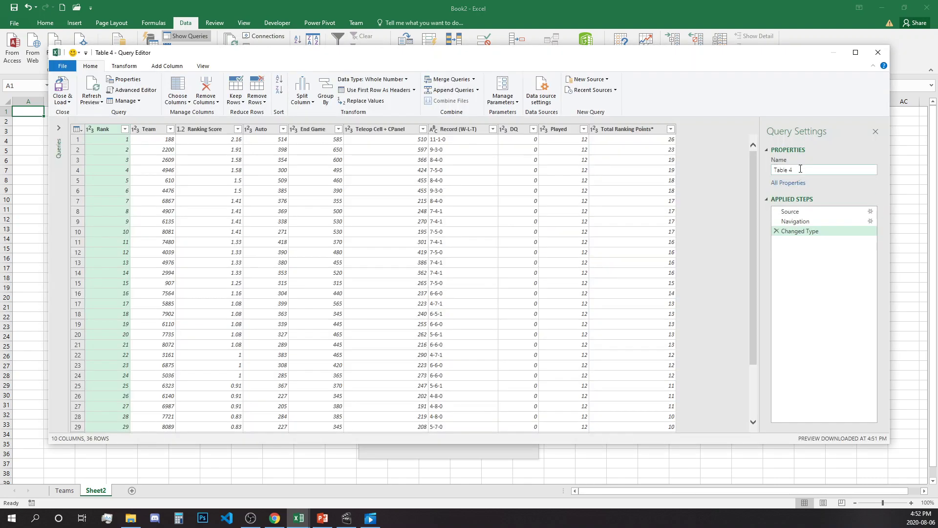
Name the query Ranking and set it to load as a table at existing-sheet cell A3
left_click(801, 169)
type("Ranking")
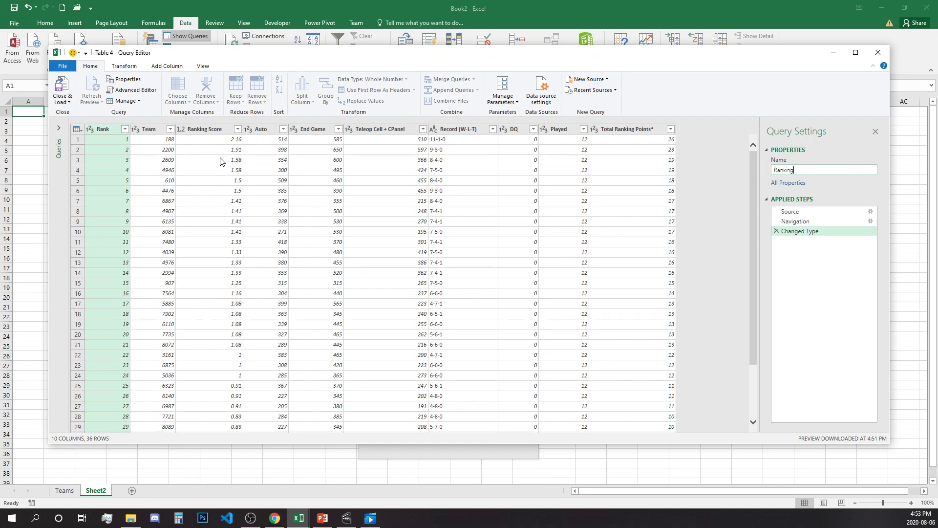
left_click(63, 99)
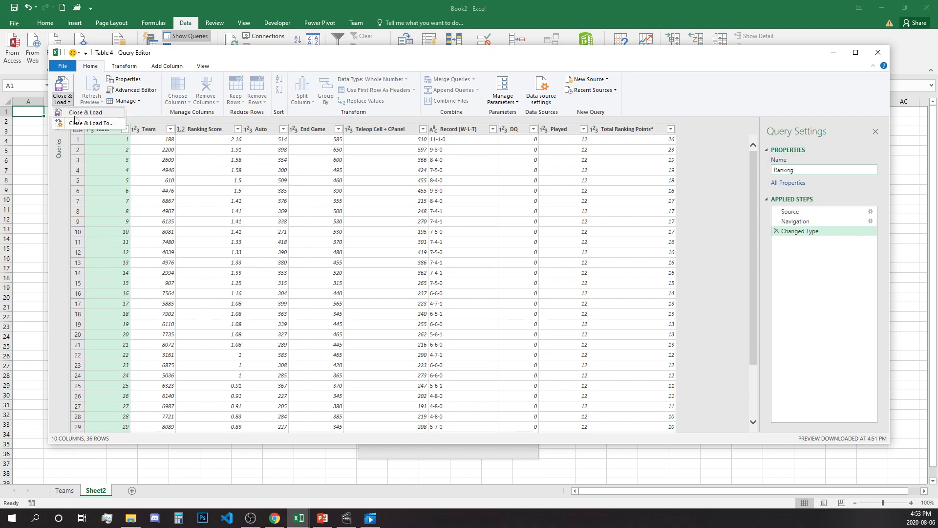
left_click(84, 112)
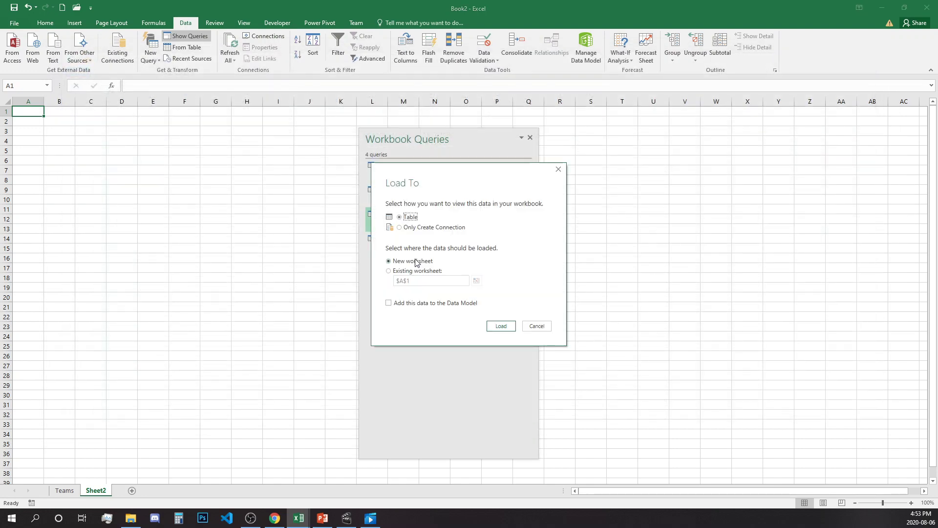
left_click(414, 270)
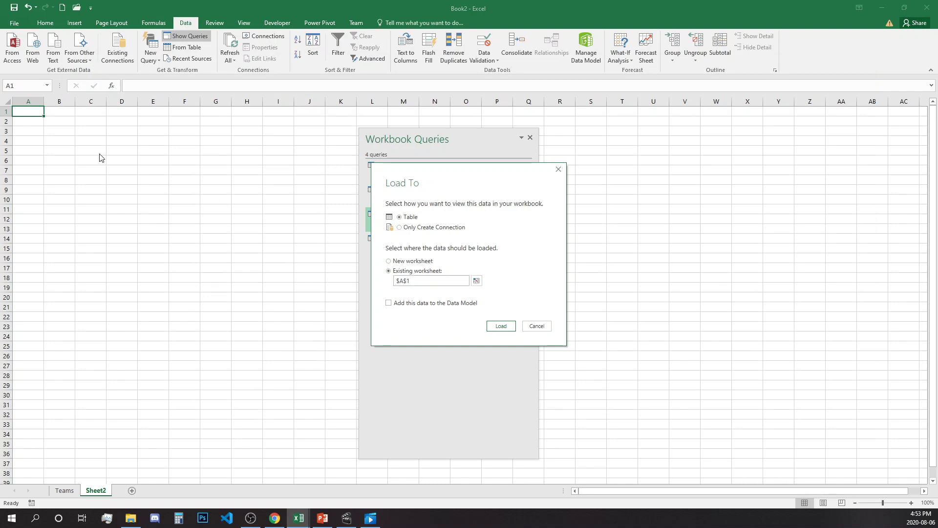
left_click(477, 281)
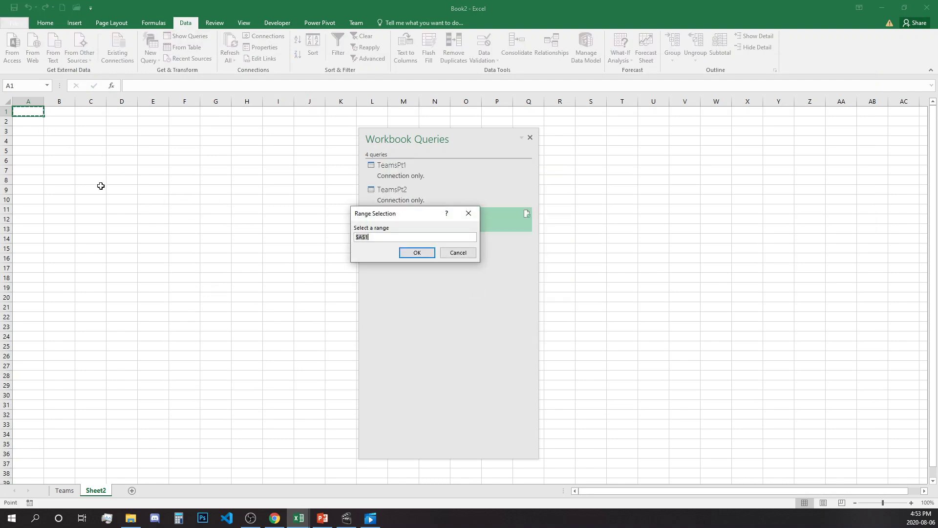
left_click(409, 252)
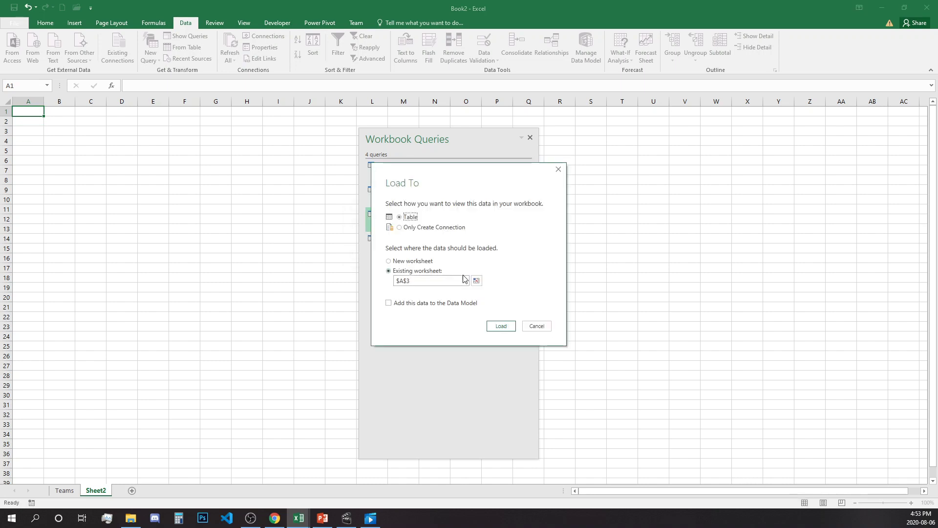
Load the Ranking table and add a bold 18-pt Ranking title in A1
left_click(505, 328)
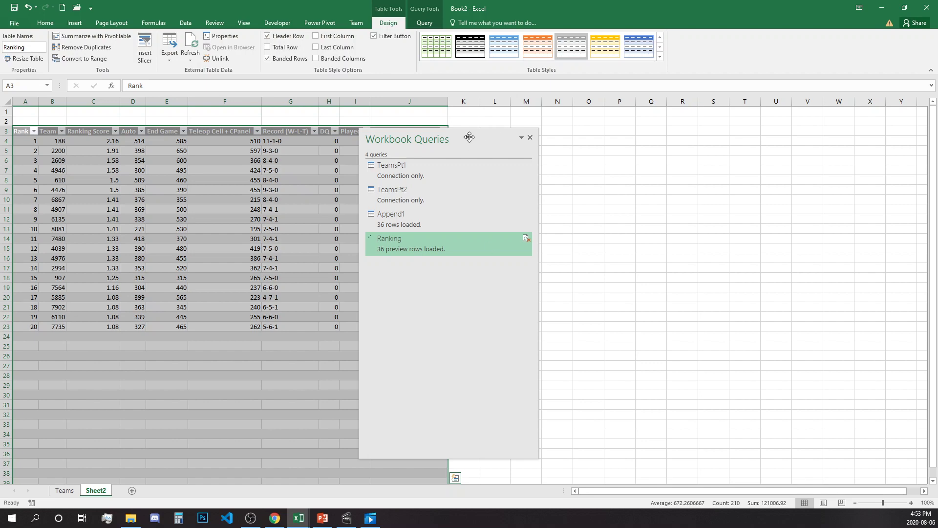
left_click_drag(488, 134, 604, 140)
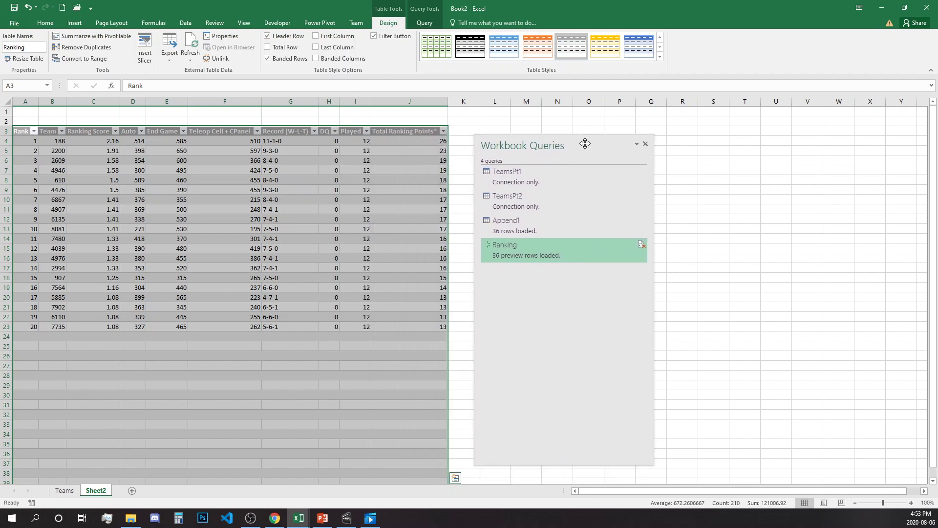
left_click(26, 111)
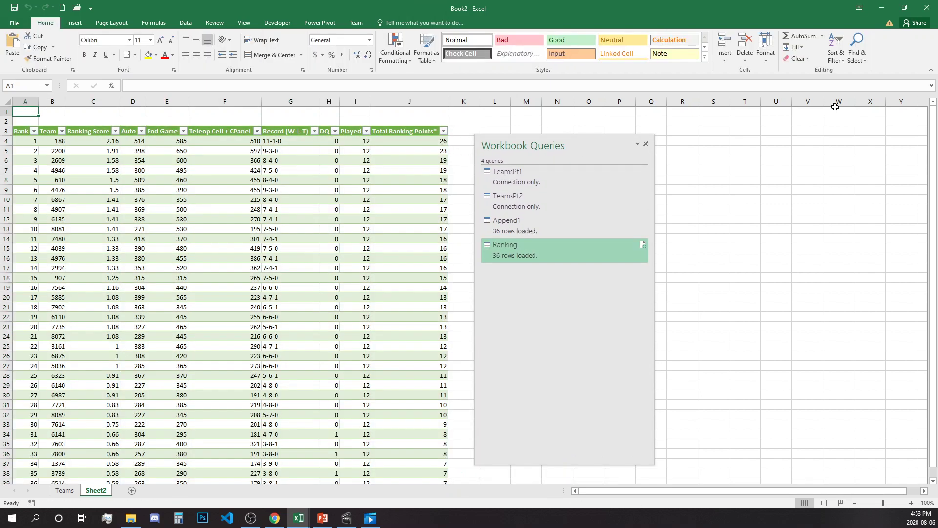
type("Ranking")
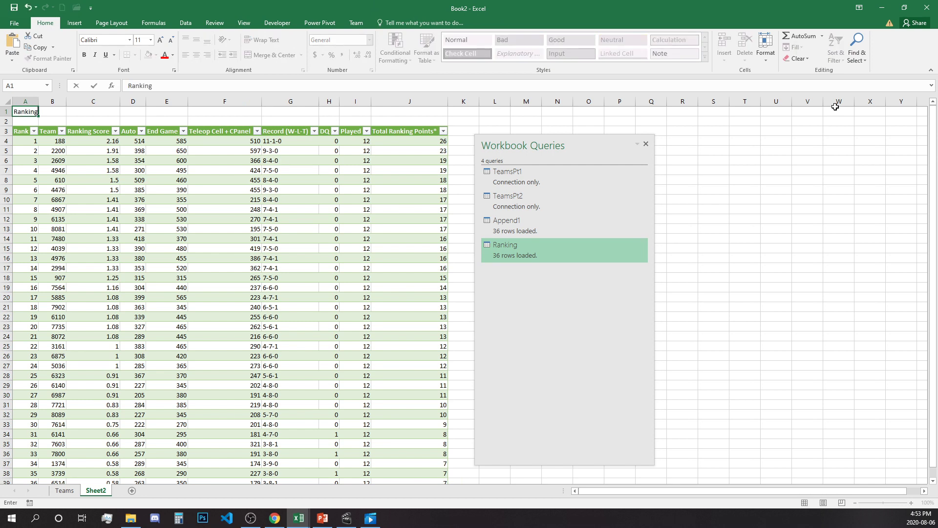
left_click(61, 150)
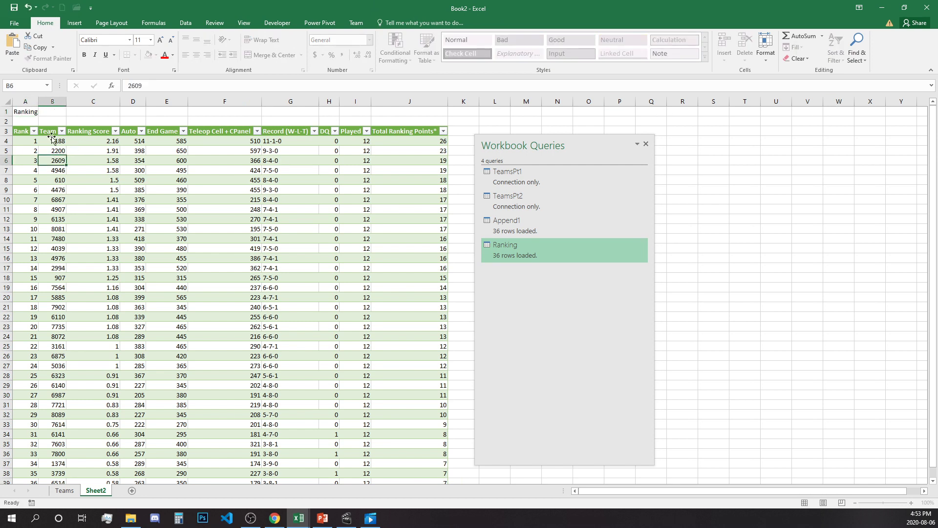
left_click(22, 111)
left_click(162, 39)
left_click(163, 39)
left_click(163, 40)
left_click(163, 39)
left_click(85, 54)
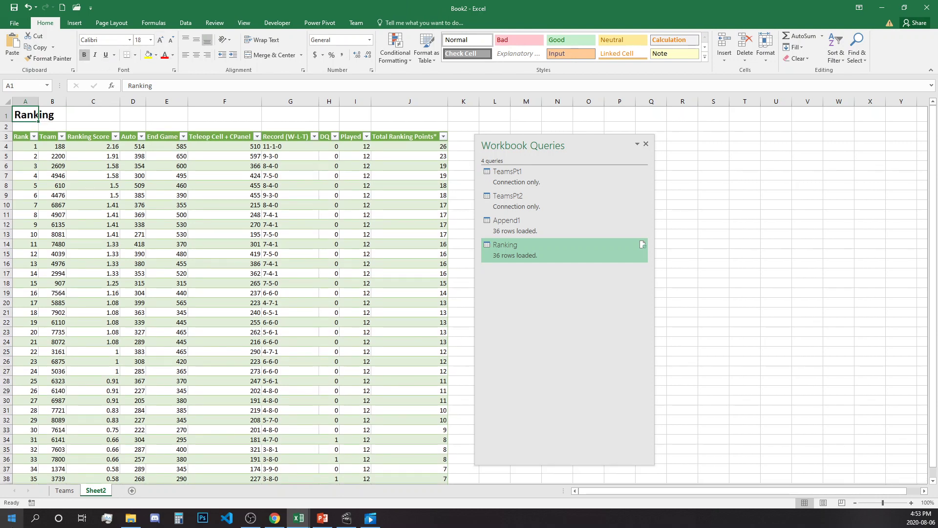
Rename Sheet2 to Ranking_District Points
double_click(95, 491)
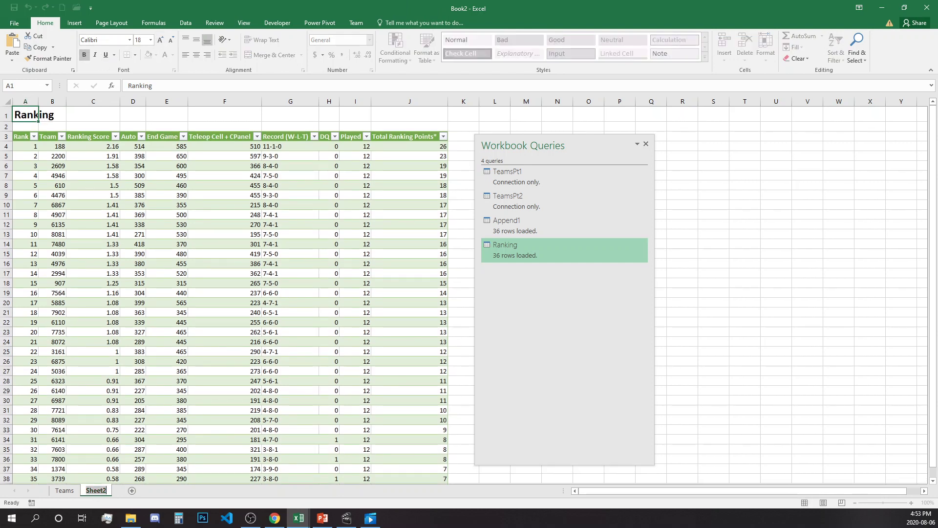
type("Ranking")
key("Return")
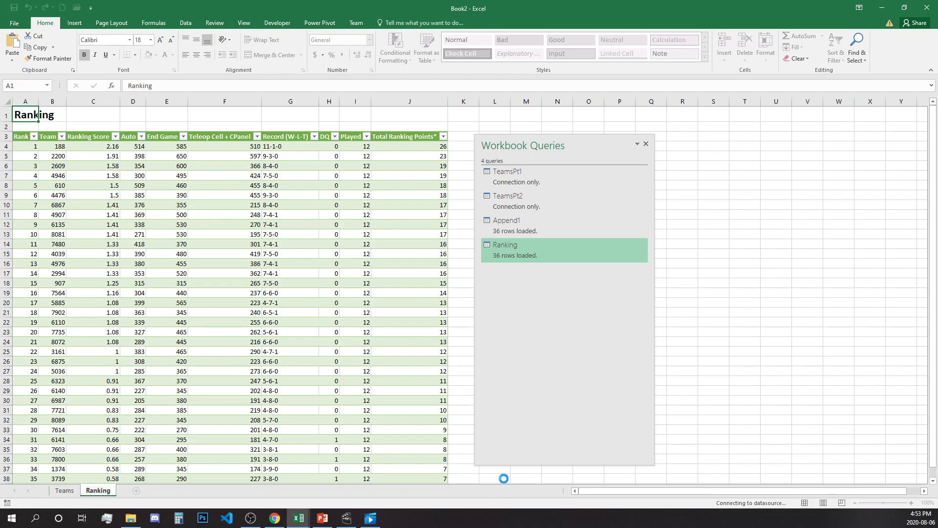
type("_District")
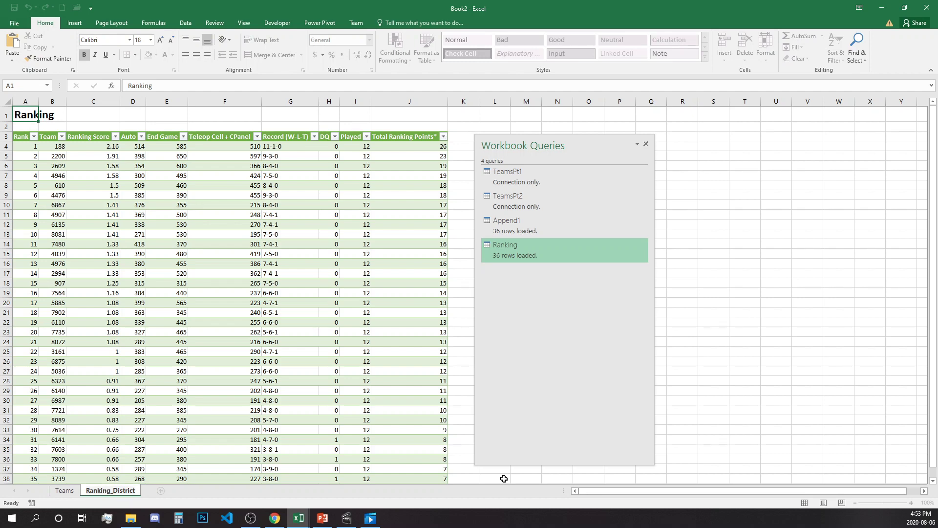
type(" Points")
left_click_drag(542, 145, 424, 159)
left_click(555, 138)
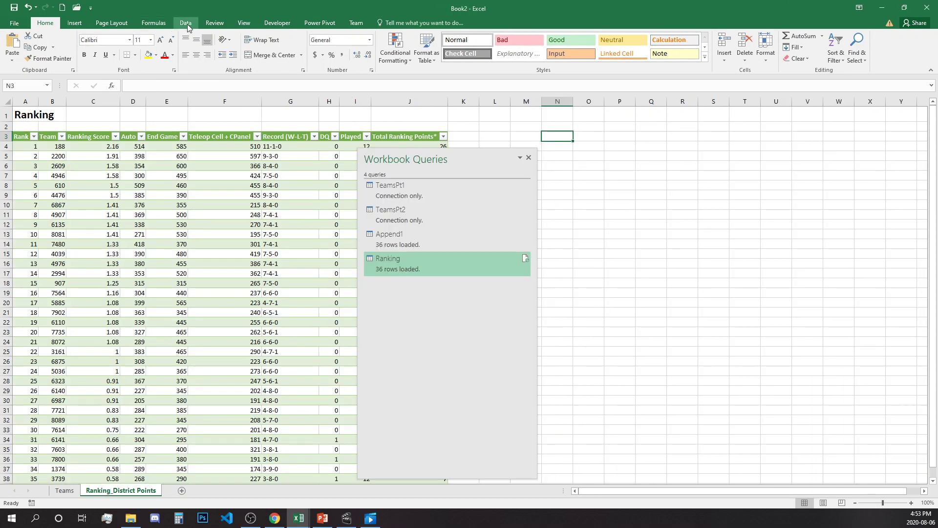
Start a new From Web query using the pasted event page URL
left_click(187, 27)
left_click(151, 52)
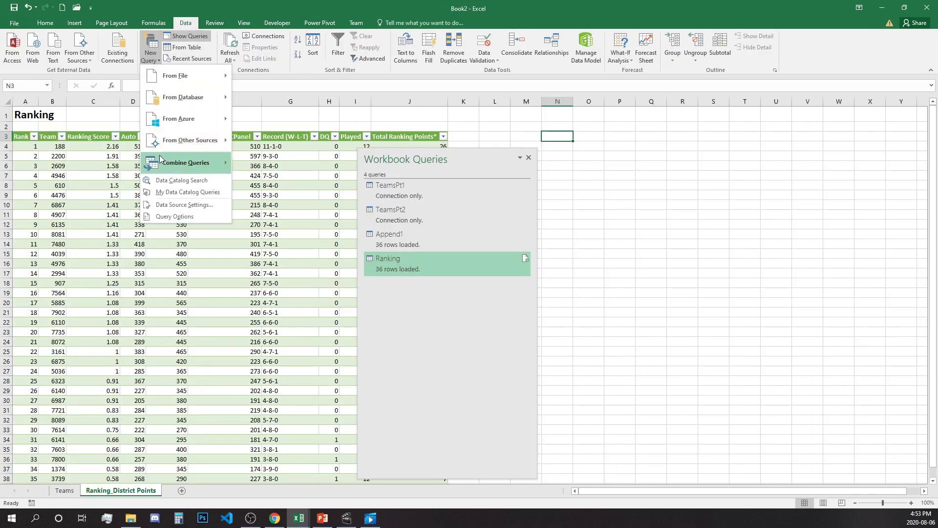
mouse_move(190, 140)
left_click(262, 148)
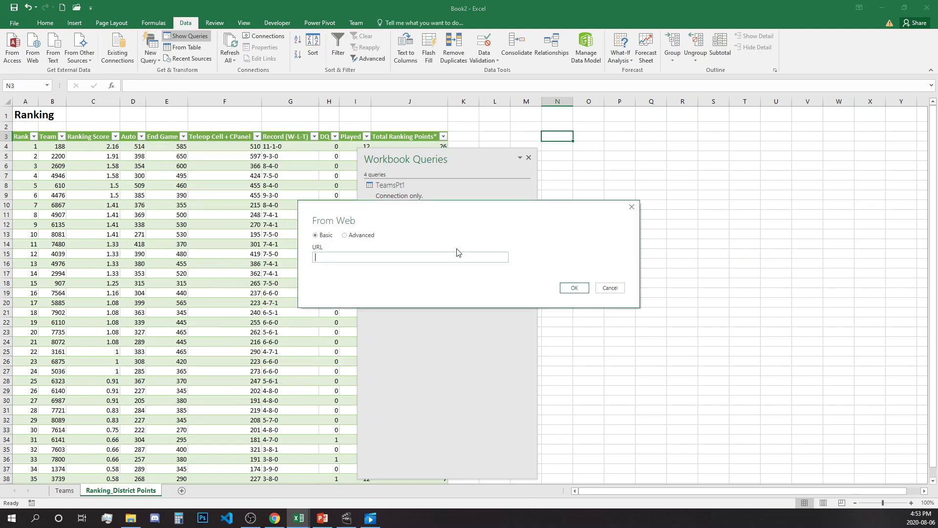
key("ctrl+v")
left_click(569, 289)
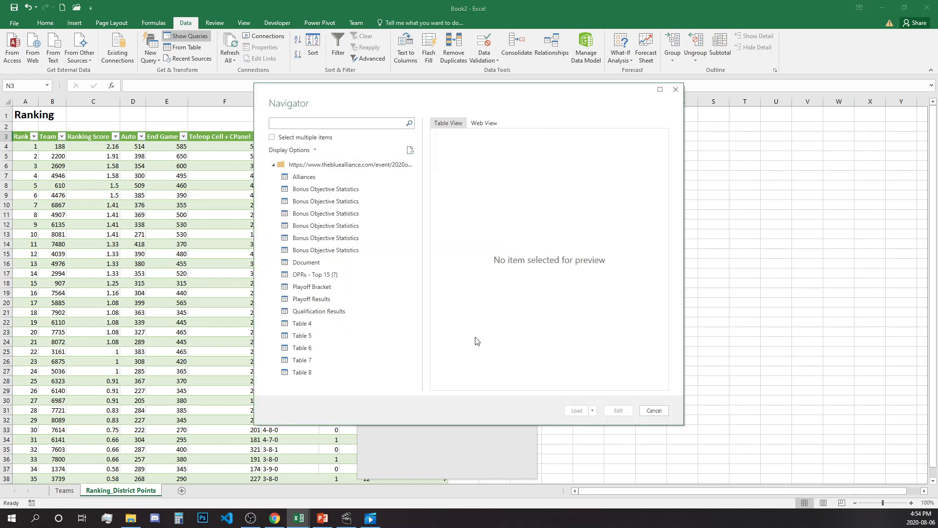
Preview Tables 7 and 8, then open Table 8's district points in the Query Editor
left_click(309, 362)
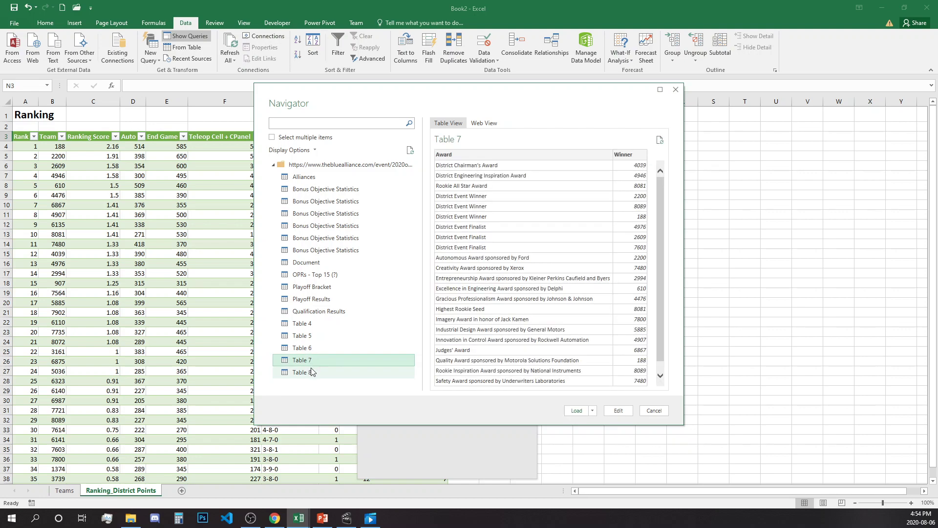
left_click(310, 374)
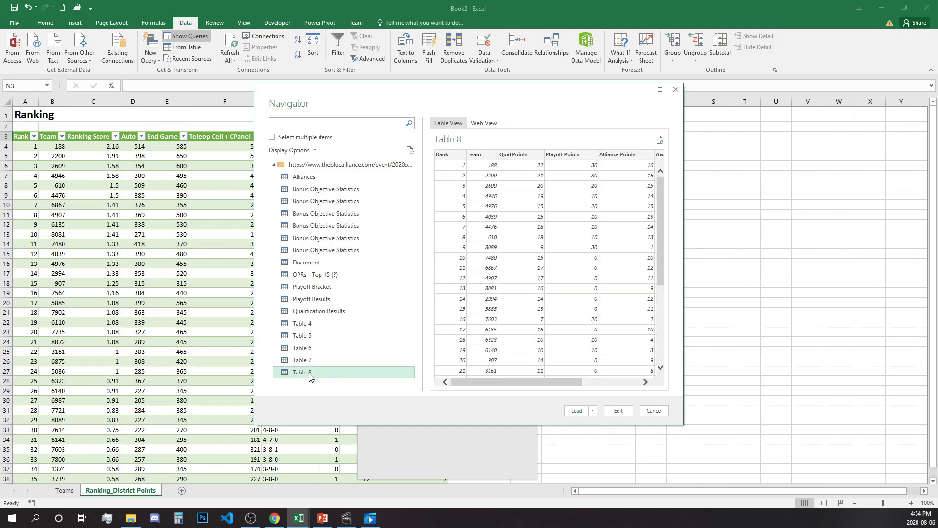
mouse_move(513, 382)
left_mouse_down()
mouse_move(585, 391)
mouse_move(520, 388)
left_mouse_up()
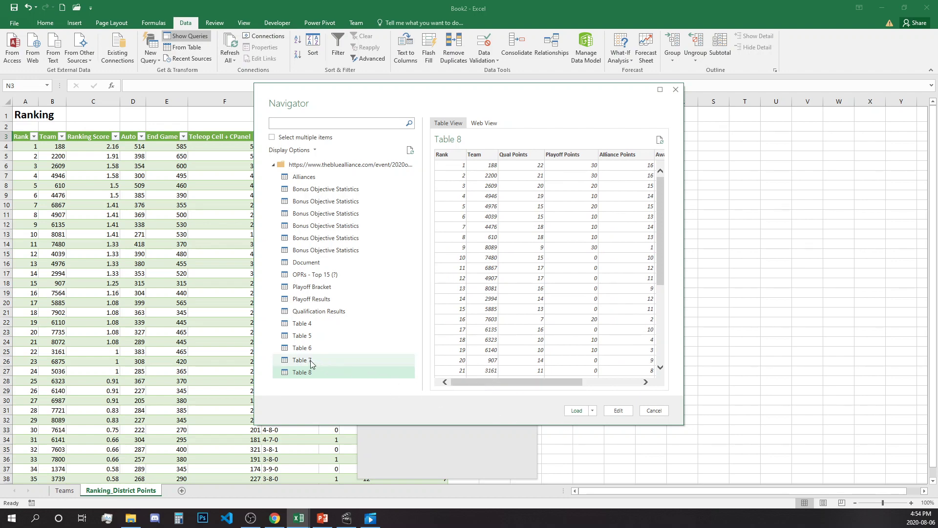
left_click(619, 412)
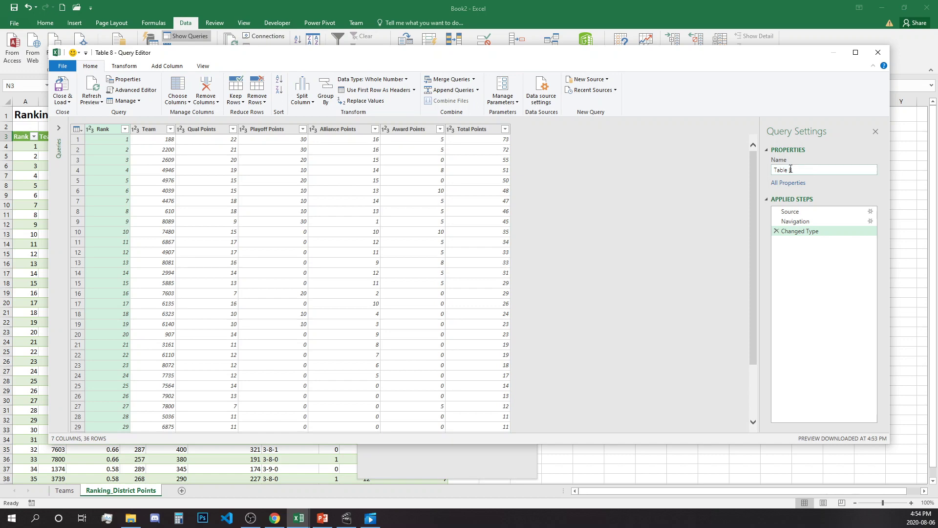
Rename the query District points and load it as a table at existing-sheet cell N3
left_click(791, 169)
type("Dis")
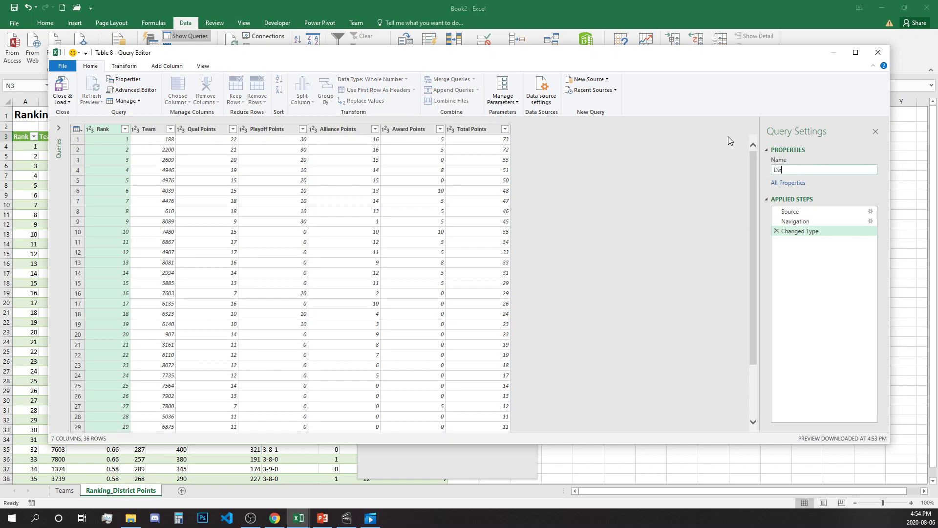
type("trict points")
left_click(69, 102)
left_click(89, 123)
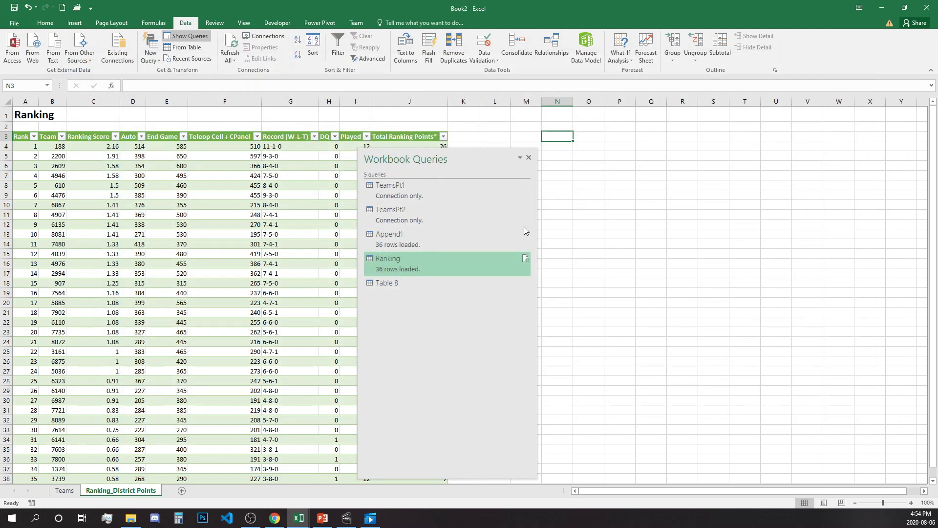
left_click(404, 274)
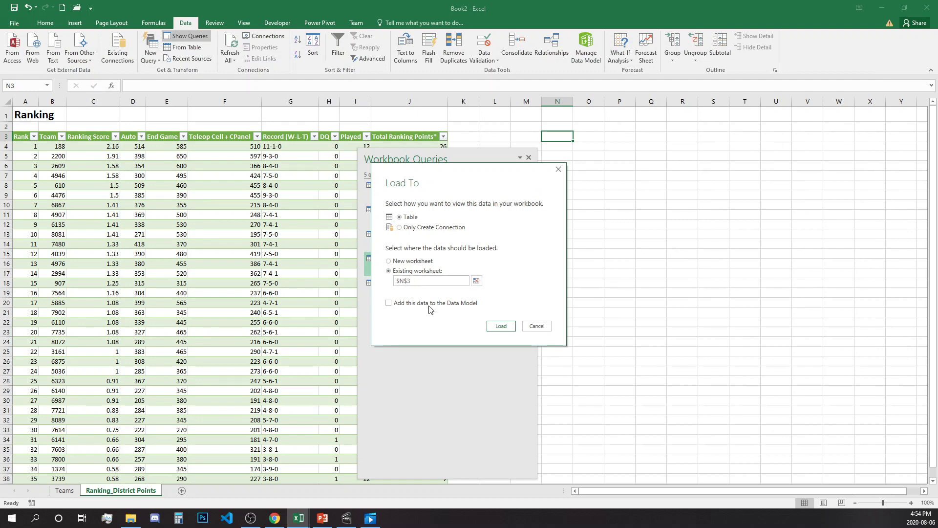
left_click(502, 327)
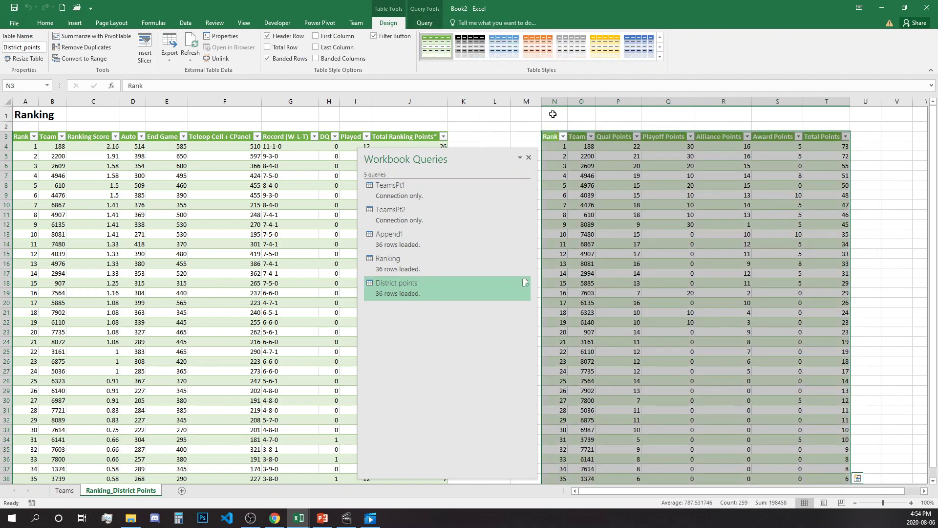
Enter a bold 16-point District points title in N1
left_click(552, 114)
type("Dis")
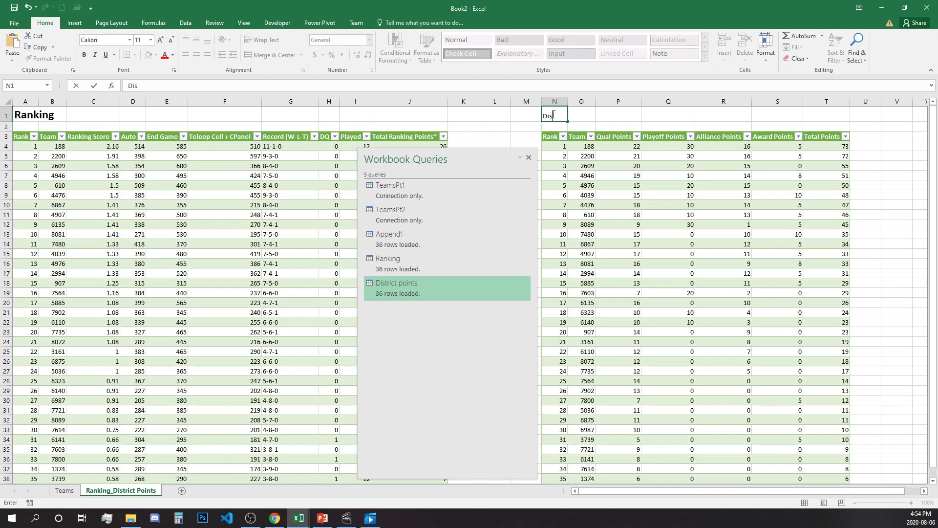
type("trict points")
left_click(668, 115)
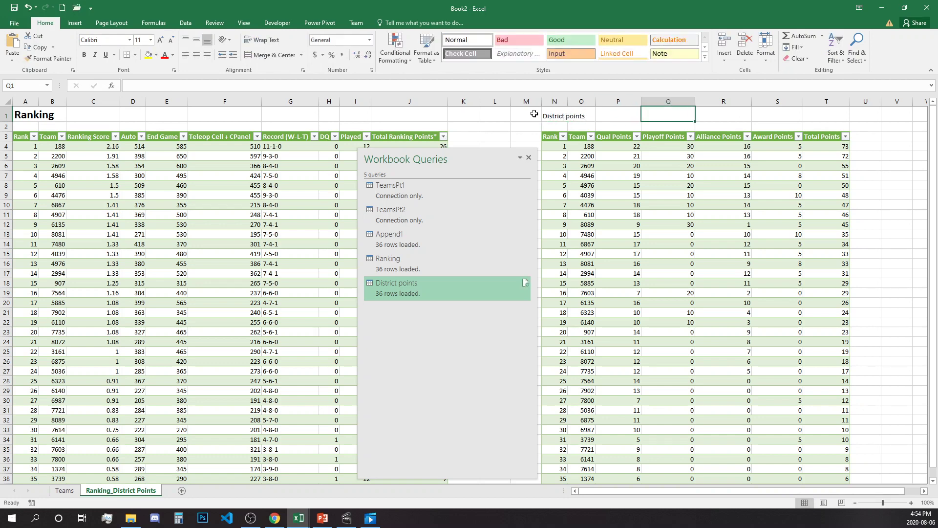
left_click(554, 116)
left_click(161, 40)
left_click(161, 39)
key("ctrl+b")
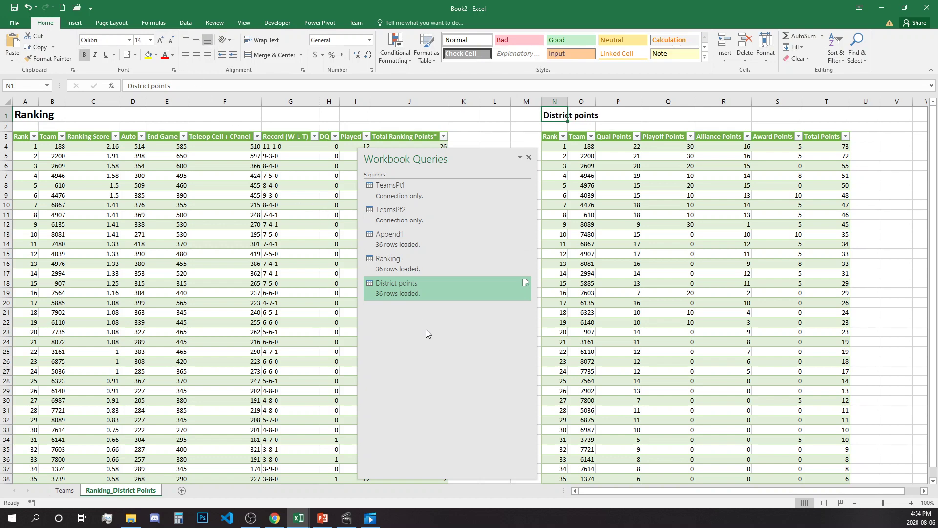
left_click(160, 39)
Move the Workbook Queries pane aside and view the Teams sheet
left_click_drag(508, 158, 821, 147)
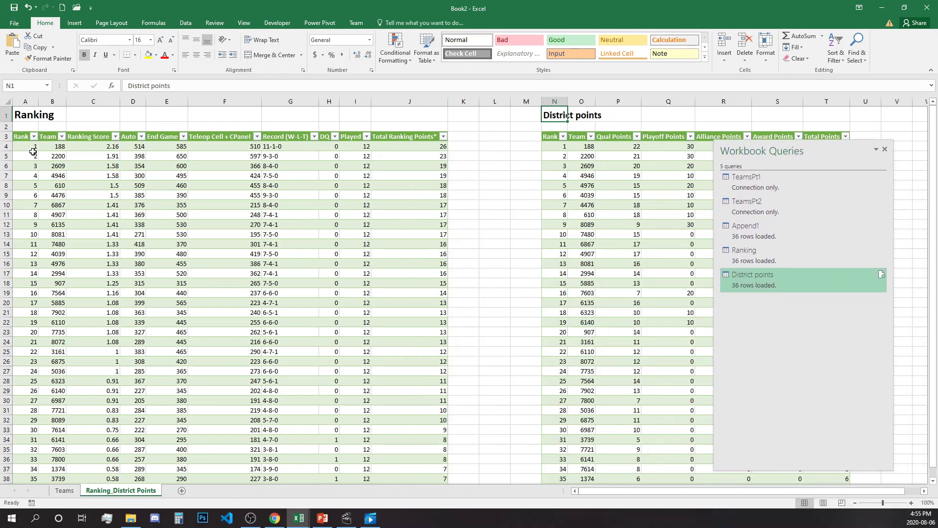
left_click(65, 491)
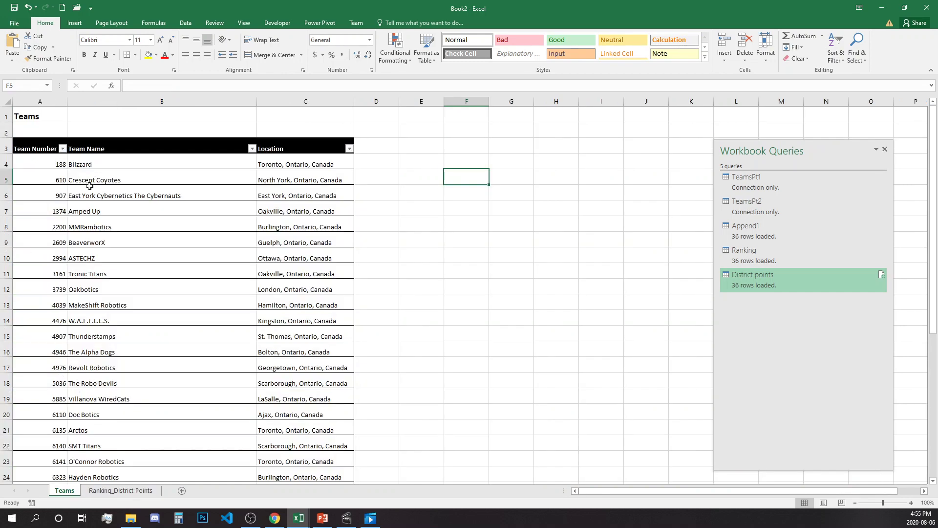
scroll(220, 181, "down", 1)
scroll(93, 397, "up", 1)
Delete the empty columns L and M on the Ranking_District Points sheet
left_click(98, 491)
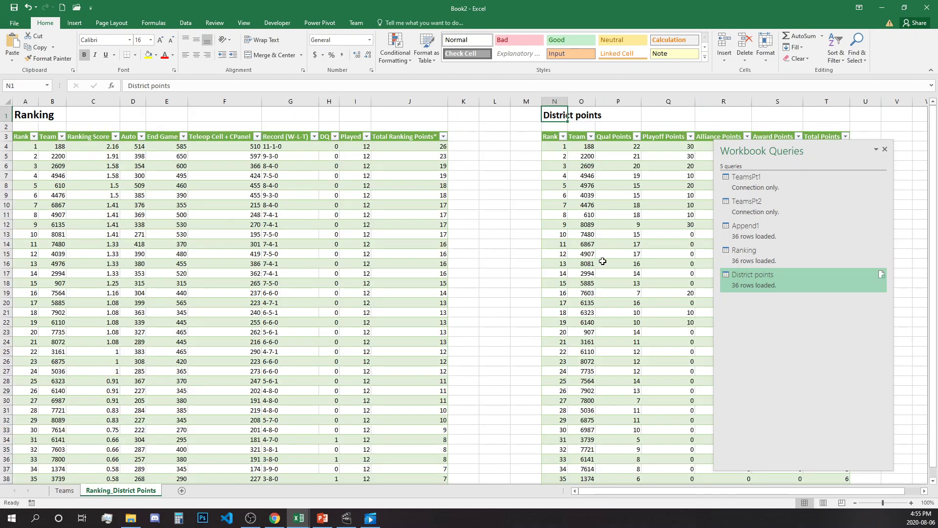
left_click_drag(525, 102, 495, 101)
right_click(498, 138)
left_click(521, 216)
left_click(492, 263)
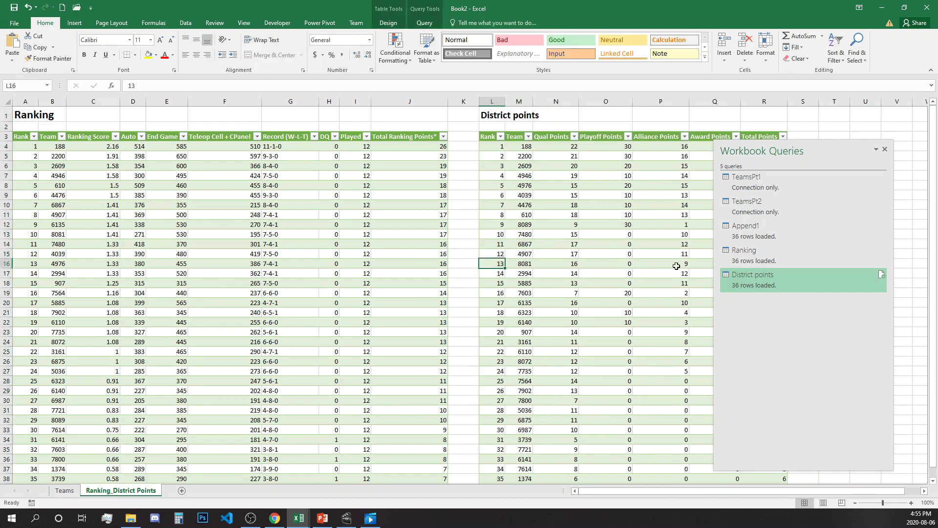
Open the Ranking query for editing in the Query Editor
left_click(100, 165)
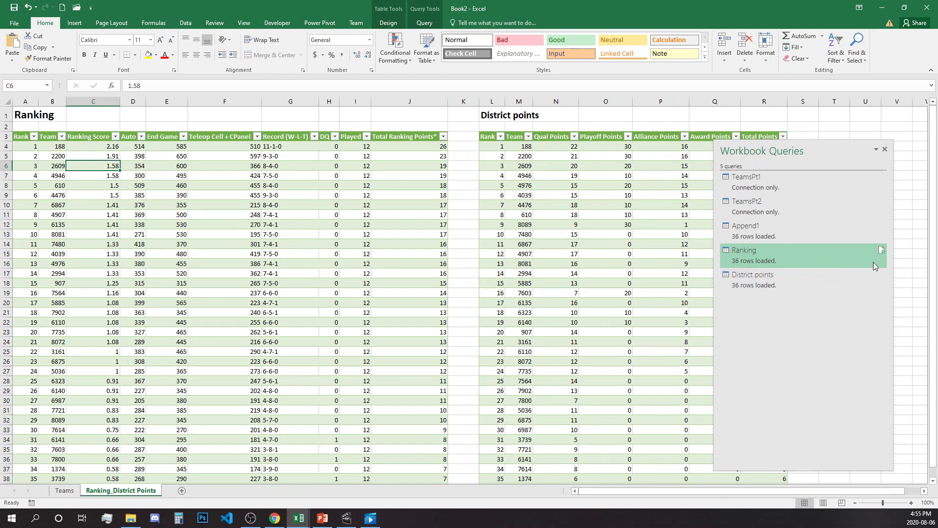
mouse_move(866, 256)
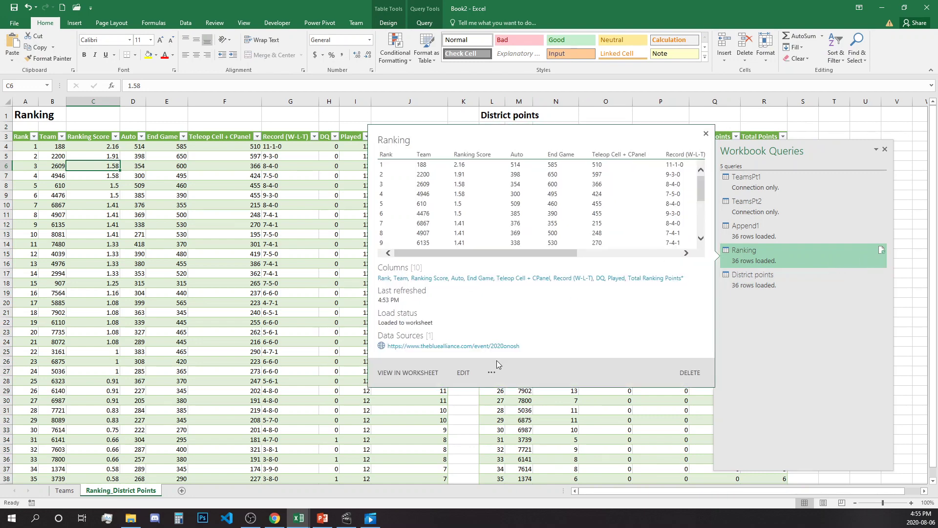
left_click(463, 373)
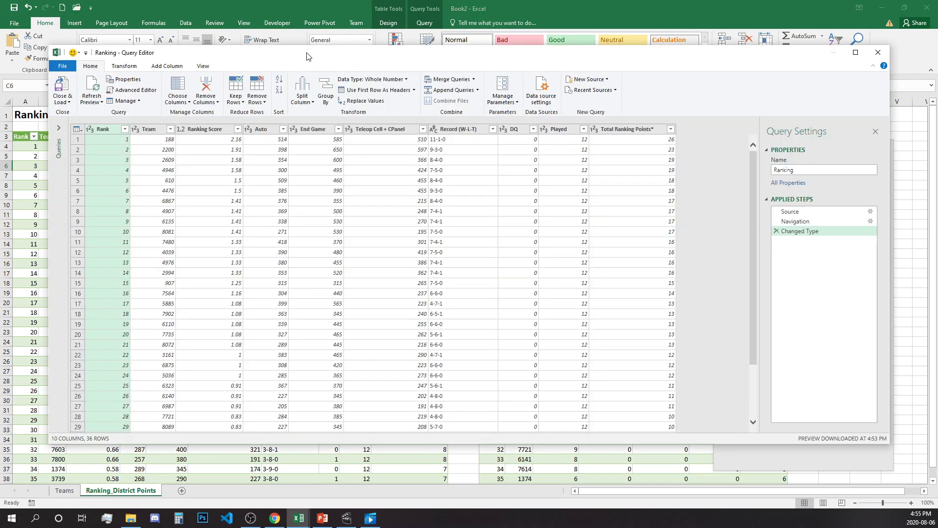
left_click_drag(307, 53, 327, 93)
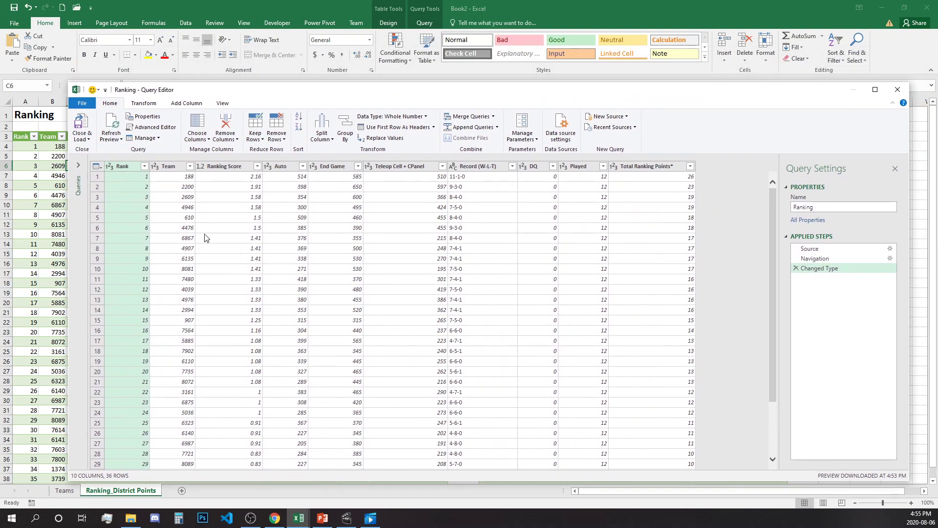
Merge Append1 into Ranking by full outer join, matching Team to Append1's Team Number
left_click(494, 117)
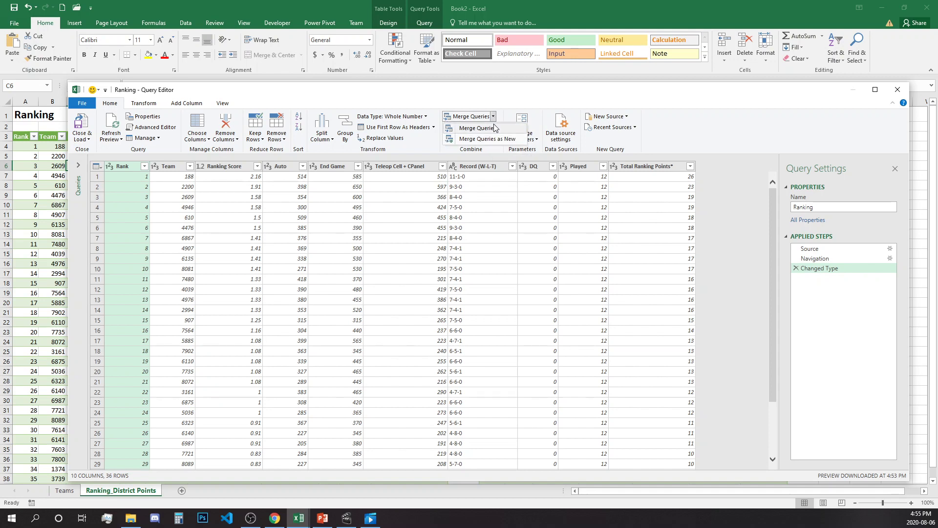
left_click(477, 128)
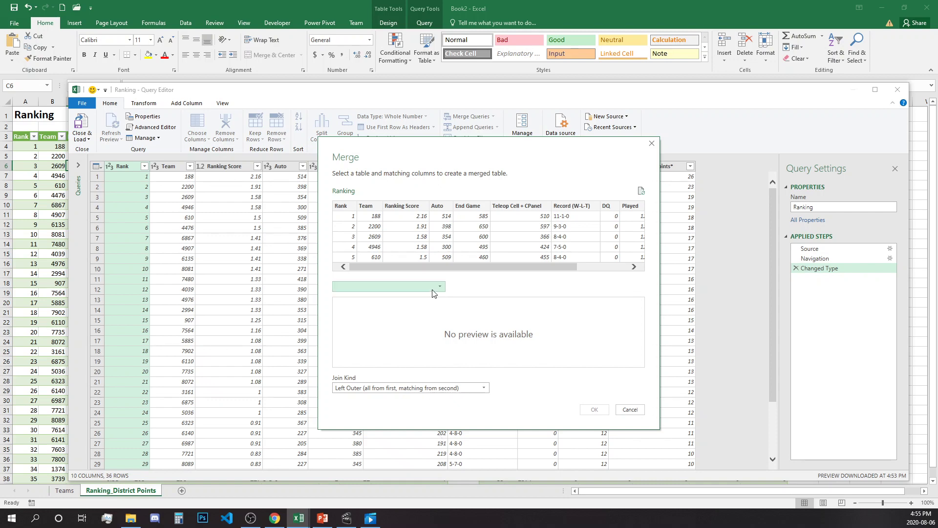
left_click(419, 287)
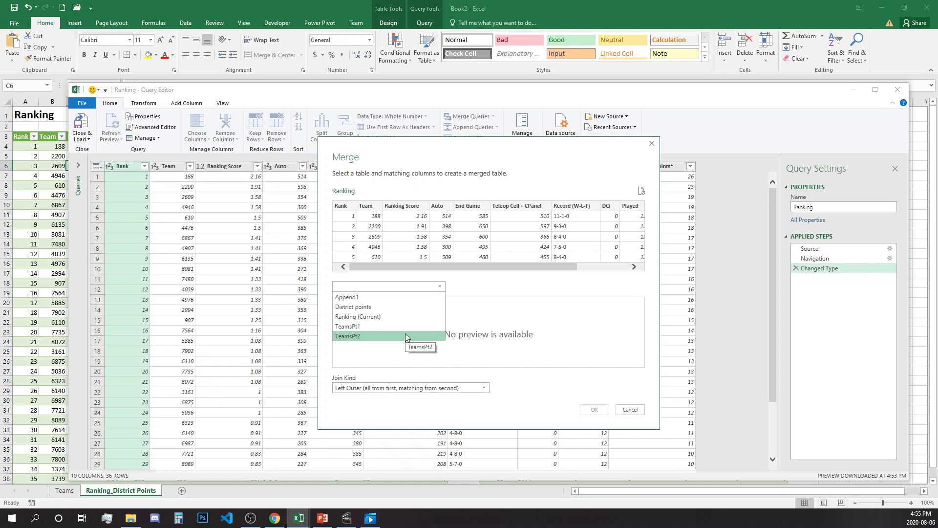
left_click(398, 298)
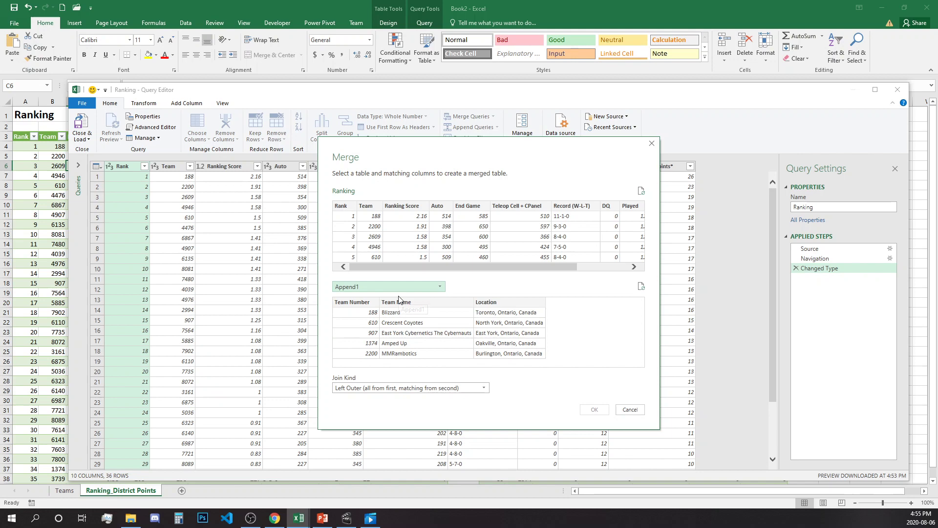
left_click(483, 389)
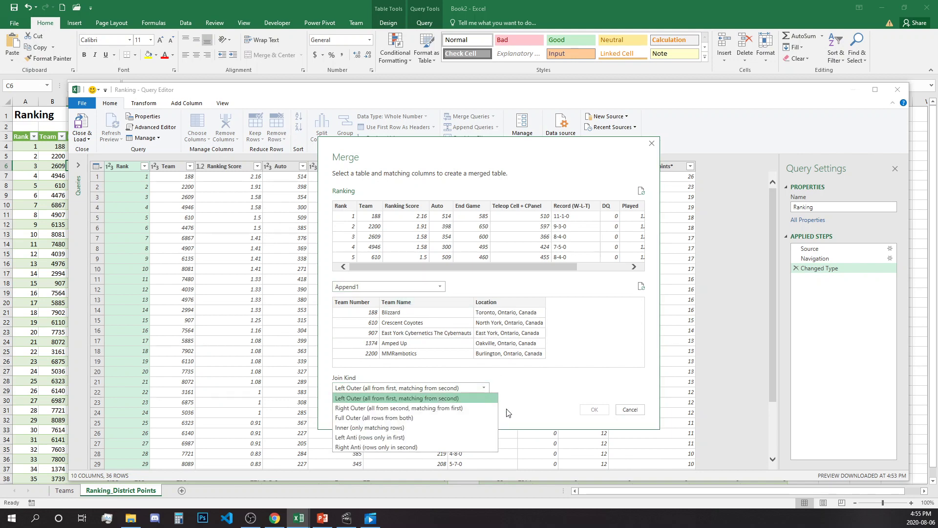
left_click(403, 419)
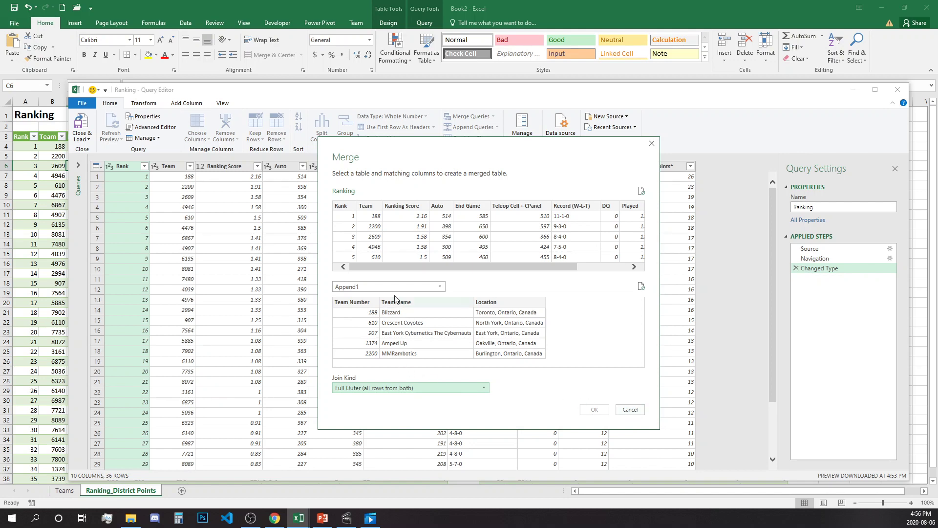
left_click(370, 301)
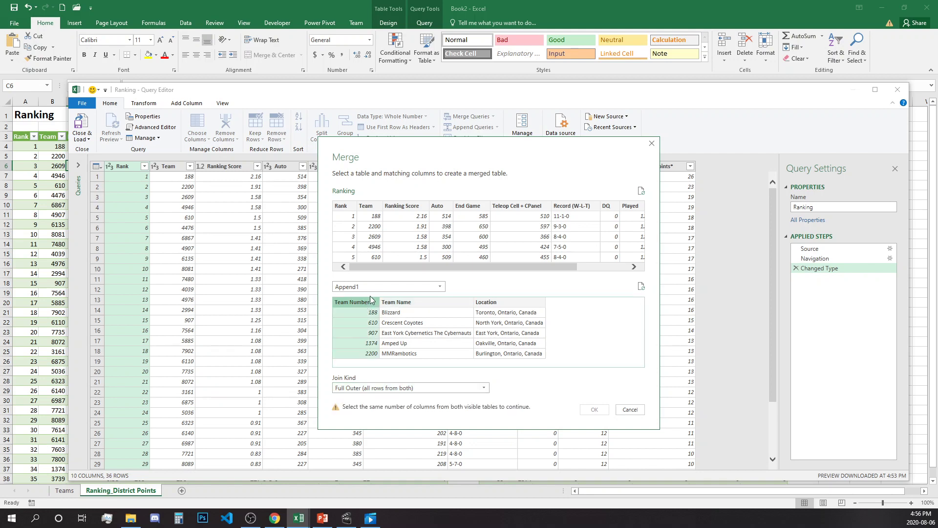
left_click(366, 206)
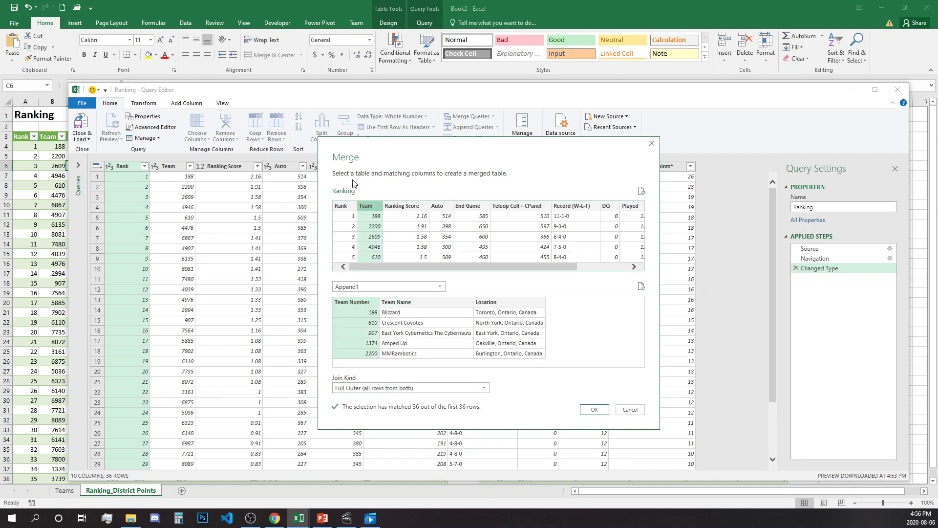
left_click(595, 410)
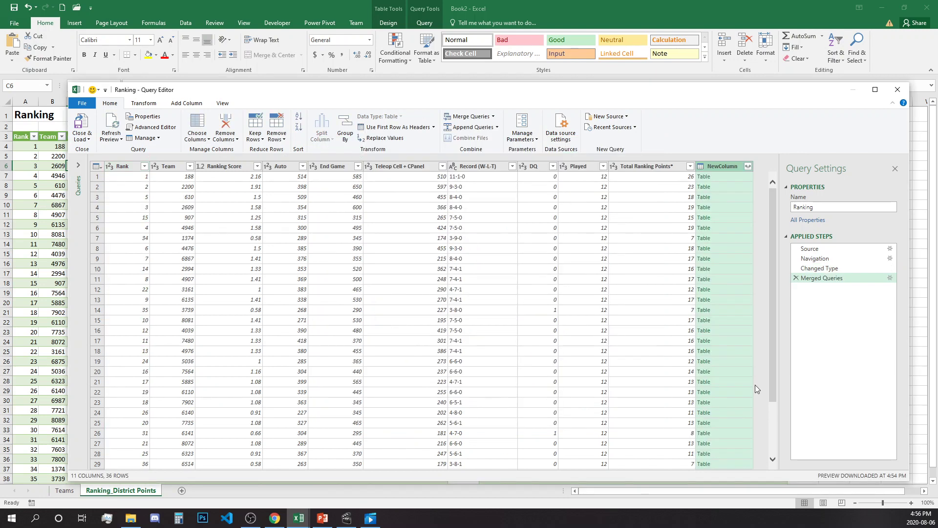
Expand NewColumn into Team Name and Location only, without the column-name prefix
left_click(735, 179)
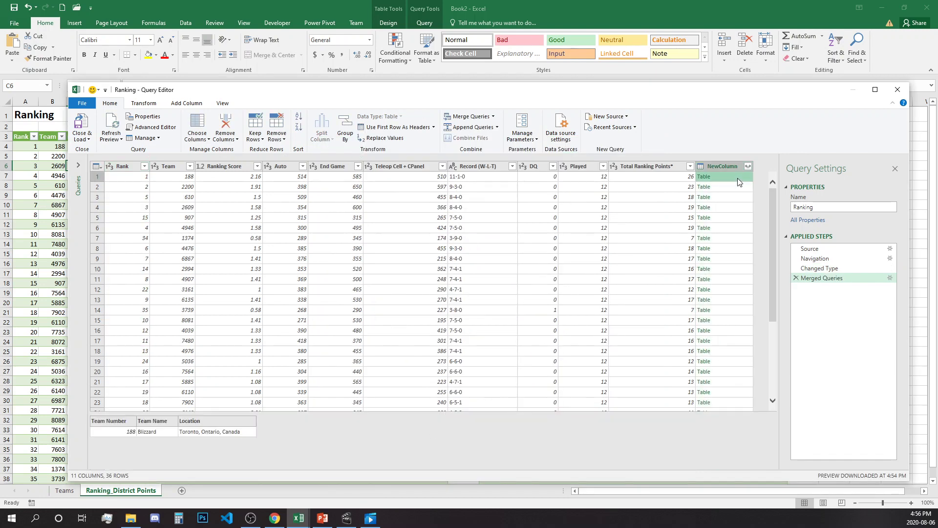
left_click(739, 189)
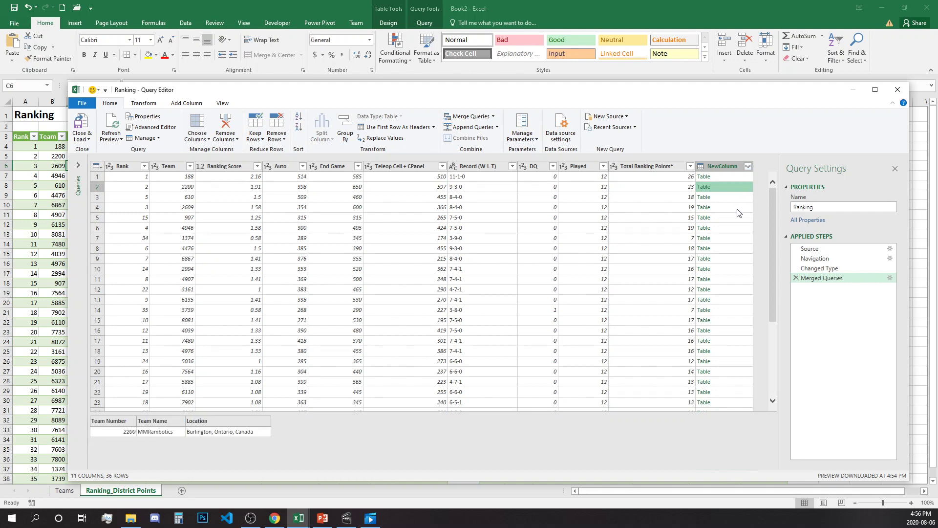
left_click(738, 210)
left_click(748, 167)
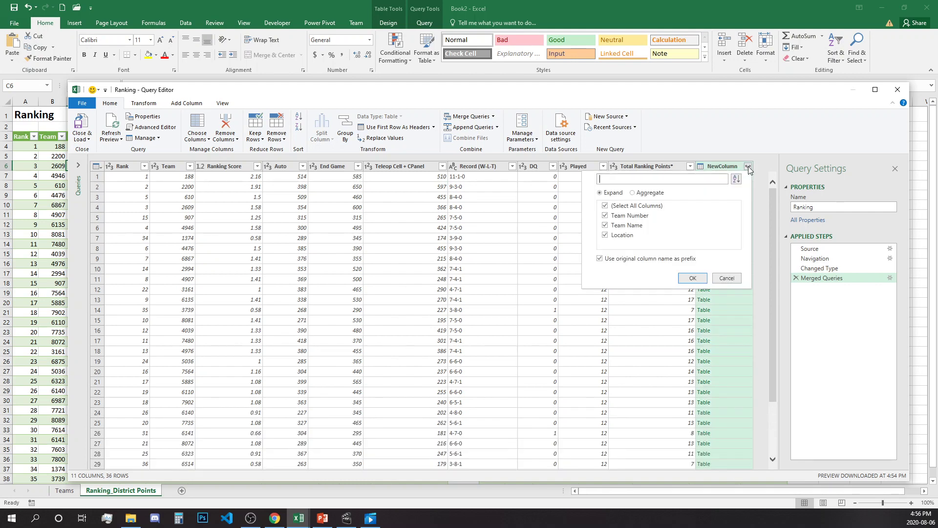
left_click(604, 259)
left_click(606, 216)
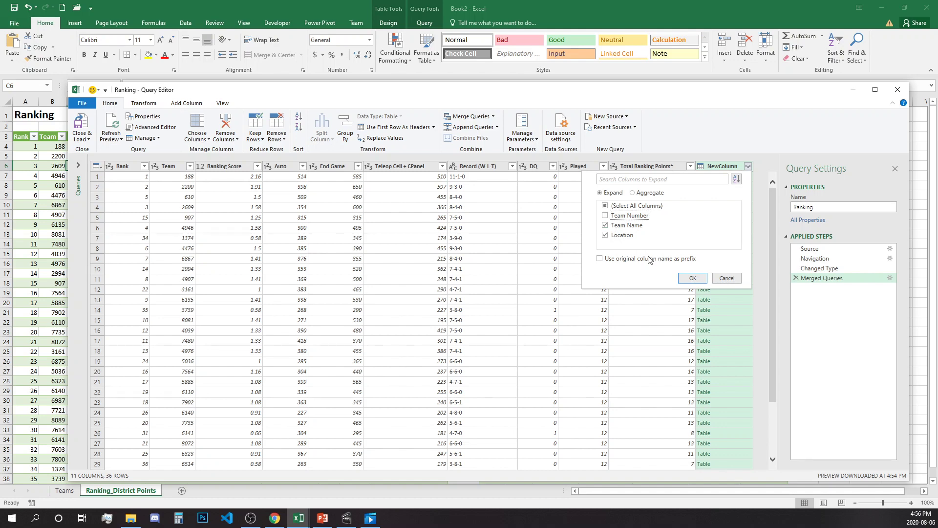
left_click(693, 278)
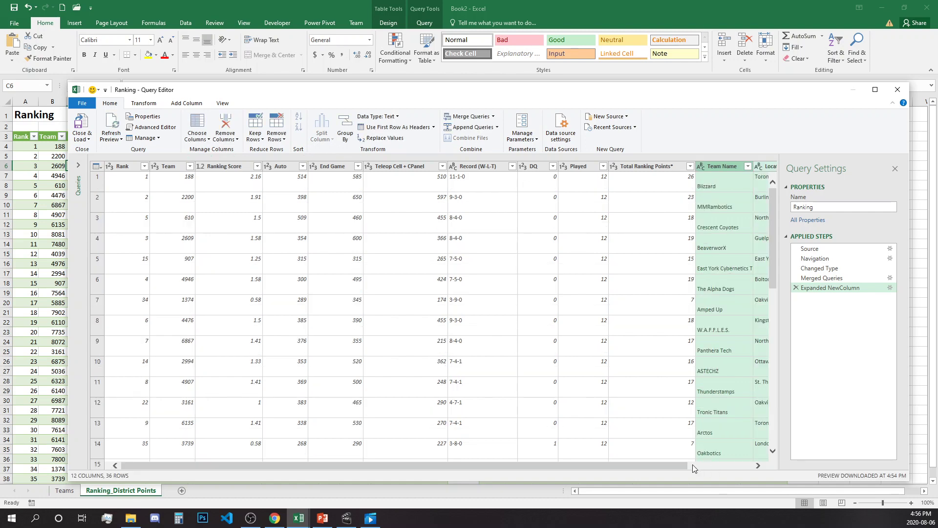
Move the Team Name and Location columns to sit right after Team
left_click_drag(693, 465, 776, 444)
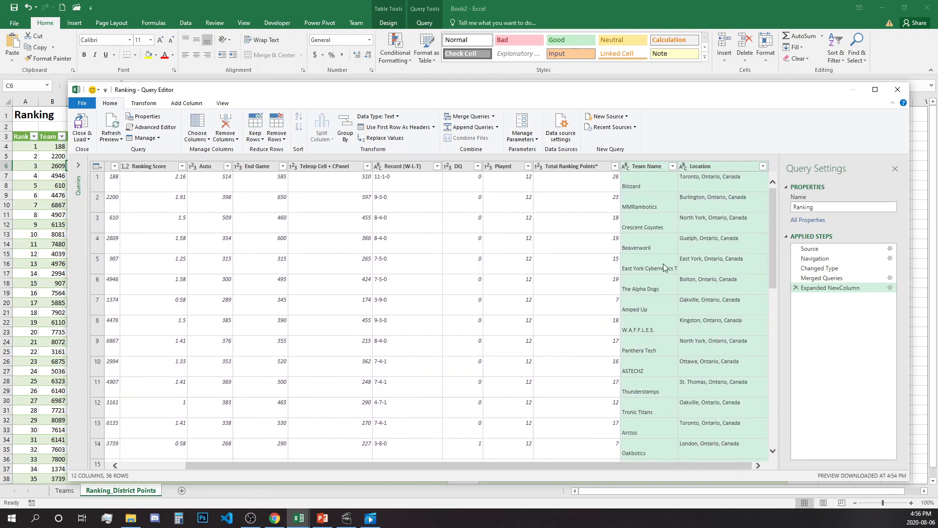
right_click(632, 185)
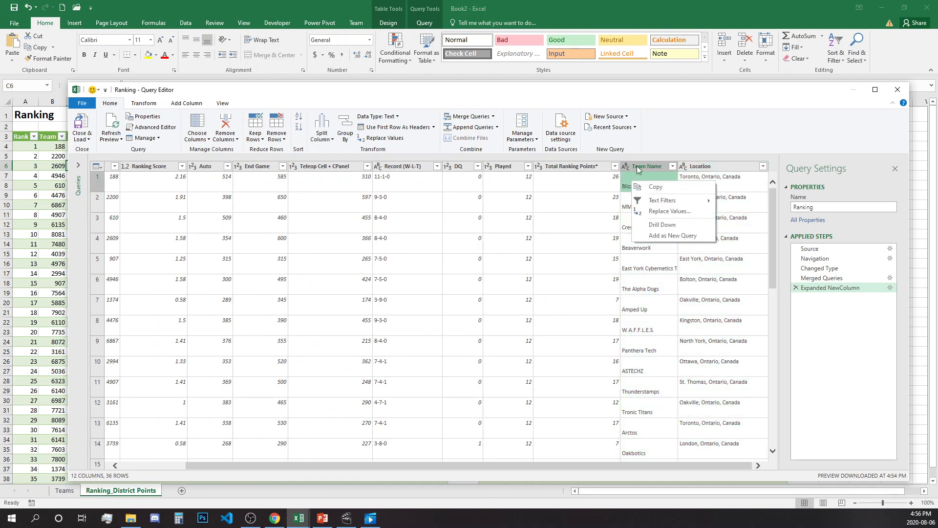
right_click(638, 166)
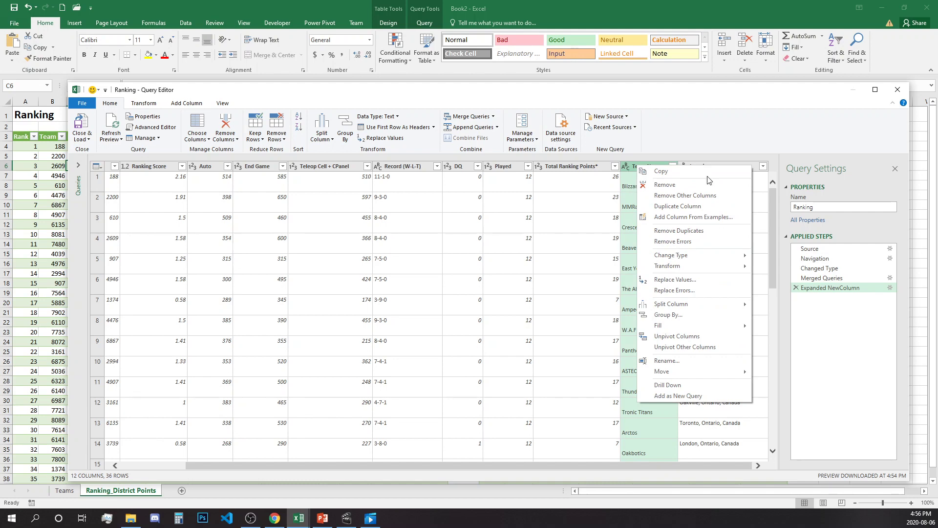
left_click(629, 168)
left_click(705, 167, "ctrl")
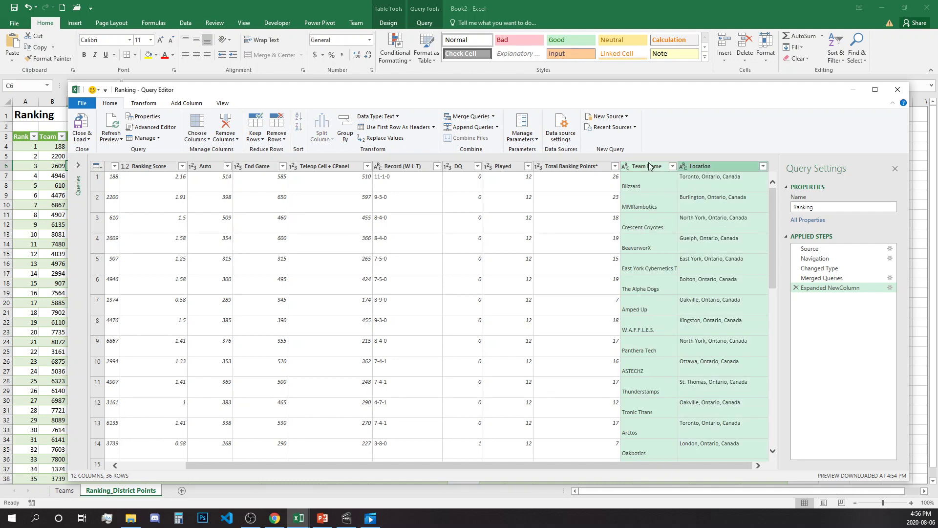
left_click_drag(632, 169, 166, 184)
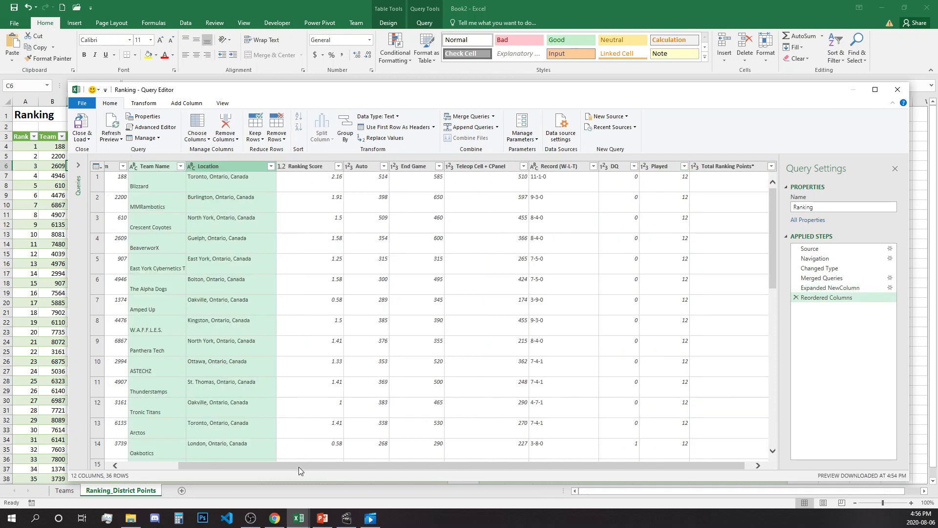
left_click_drag(298, 468, 186, 464)
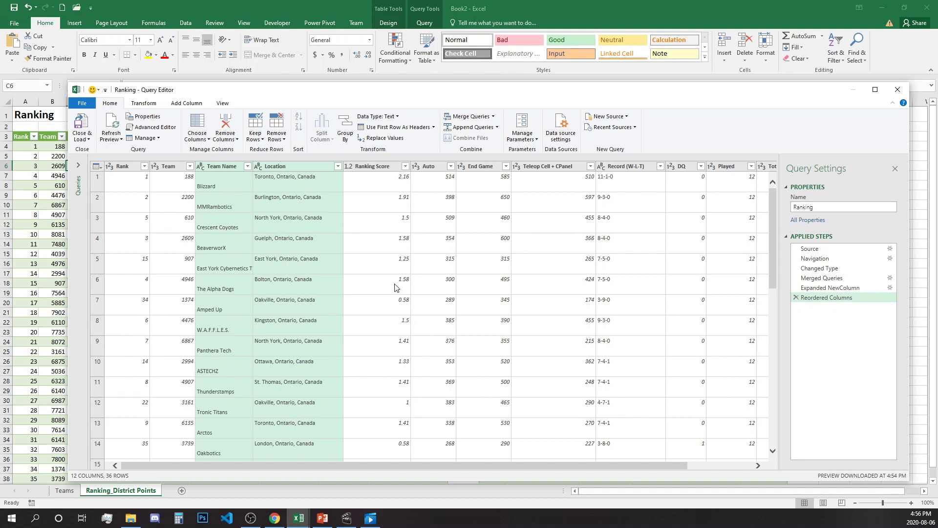
Load the reworked Ranking query to the sheet, then select the District points query
left_click(80, 123)
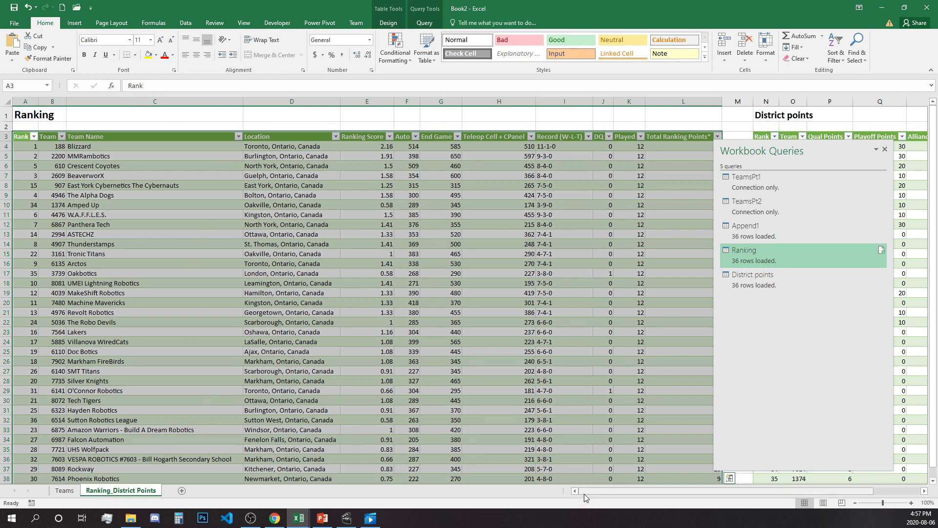
left_click(527, 361)
left_click_drag(638, 492, 815, 497)
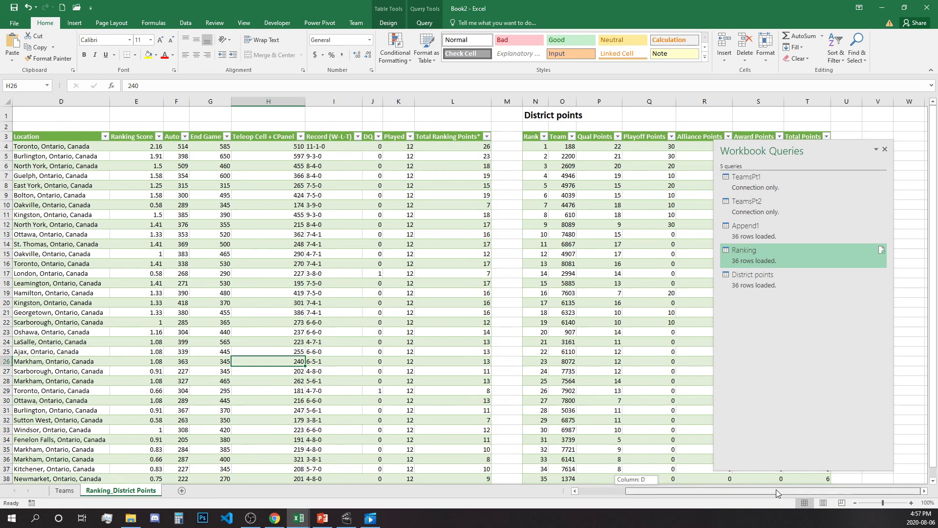
left_click(587, 148)
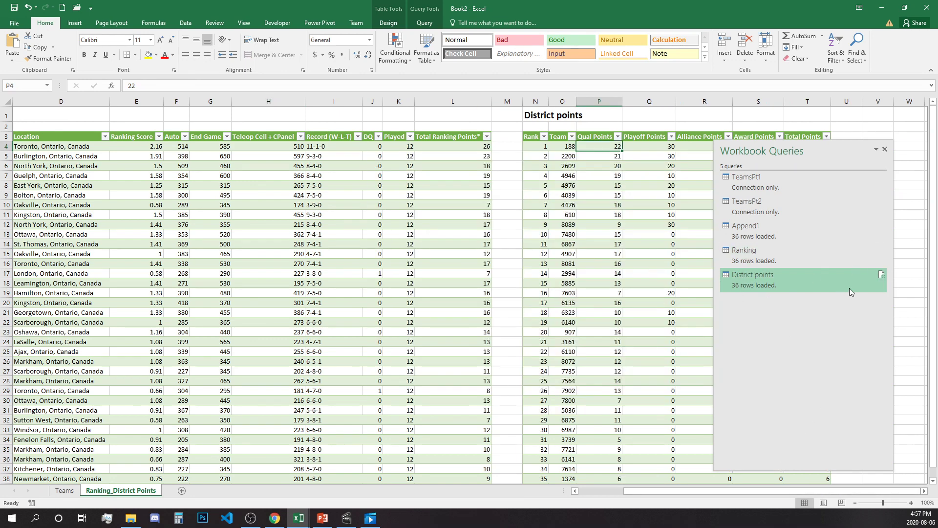
Edit District points and merge Append1 by full outer join on Team = Team Number
mouse_move(889, 278)
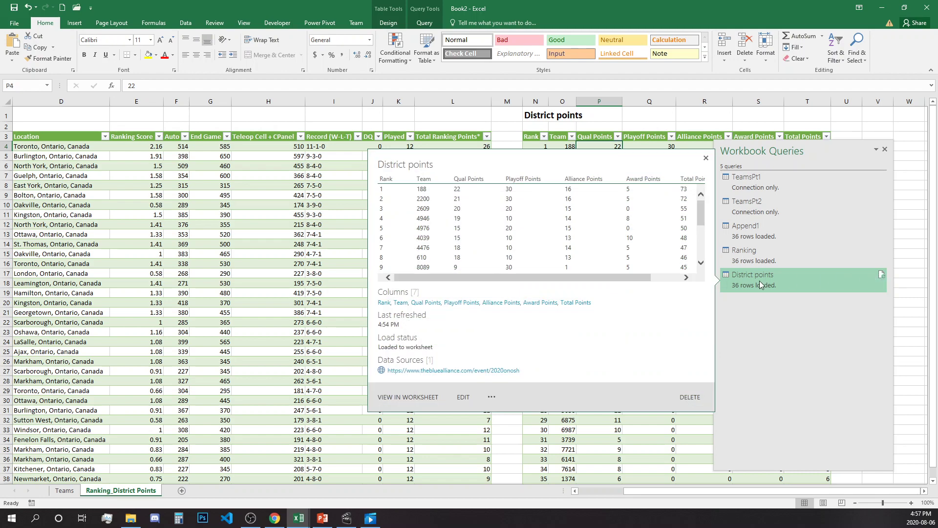
left_click(461, 398)
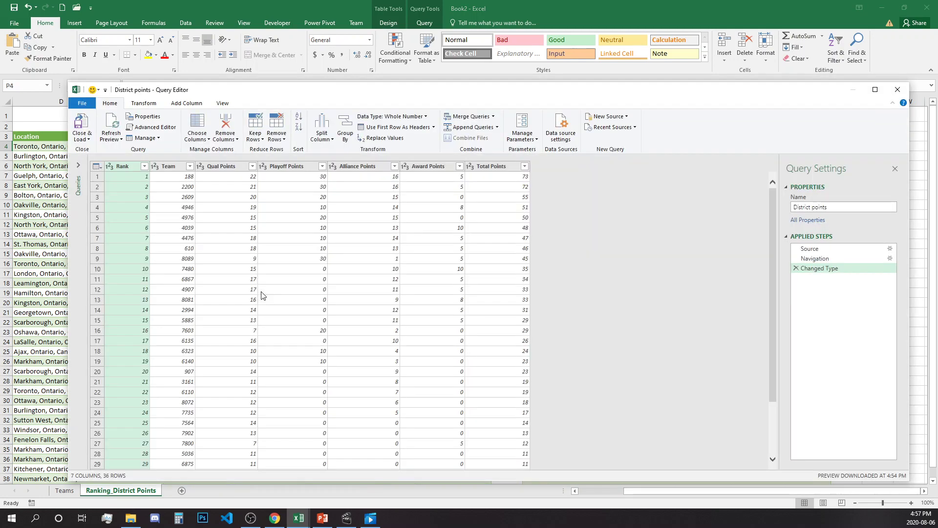
left_click(497, 127)
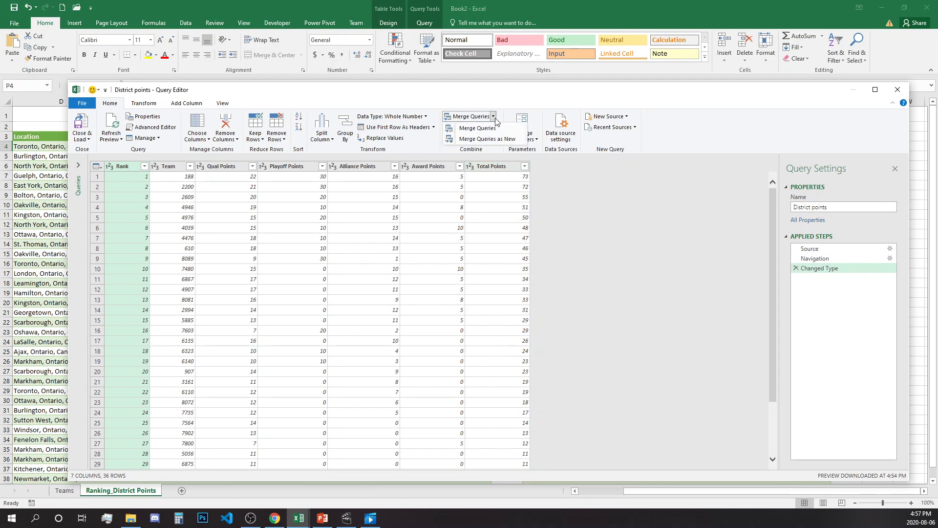
left_click(480, 128)
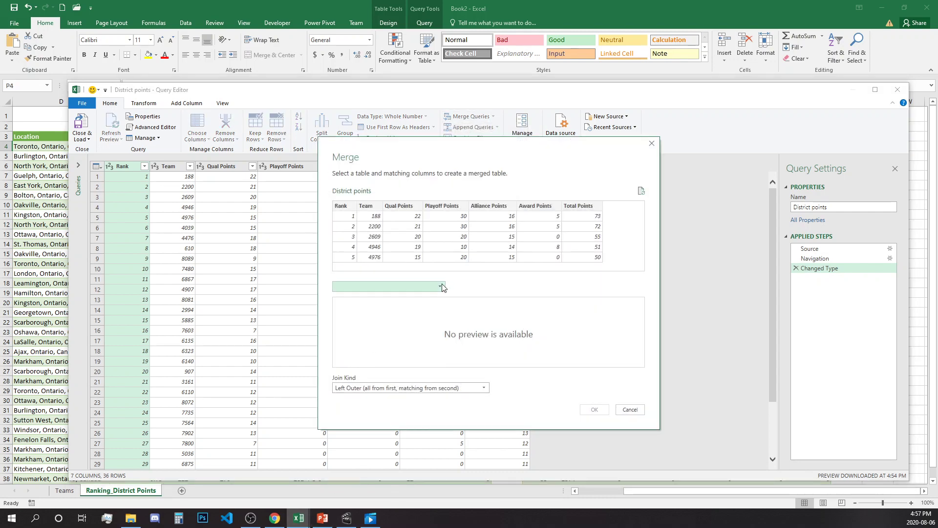
left_click(375, 288)
left_click(375, 298)
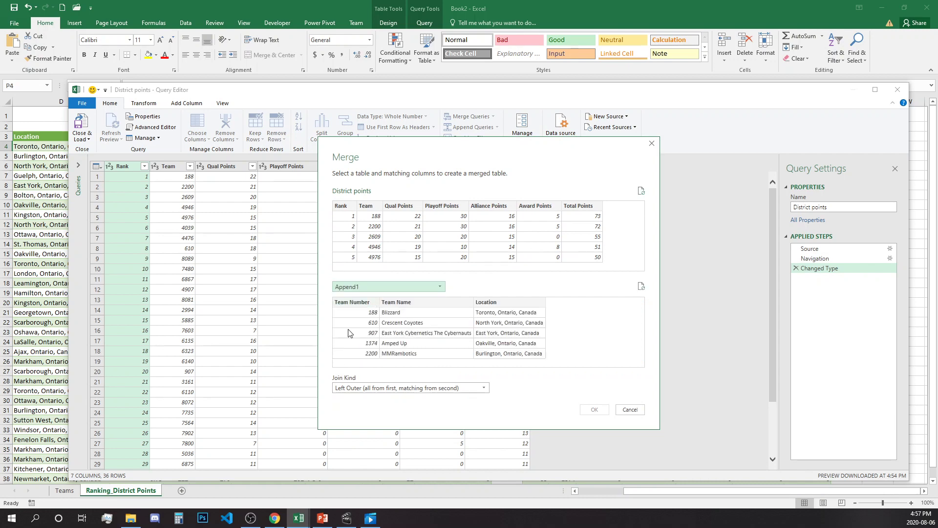
left_click(351, 302)
left_click(367, 206)
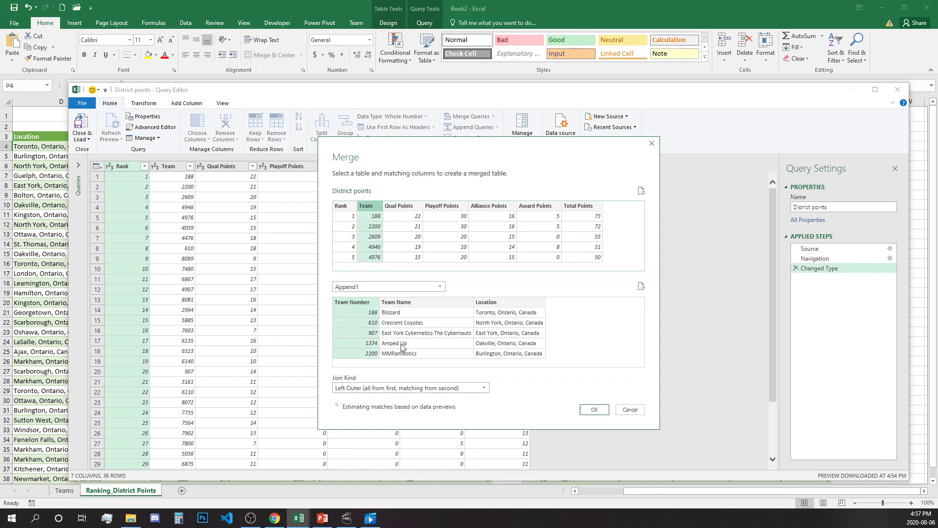
left_click(484, 388)
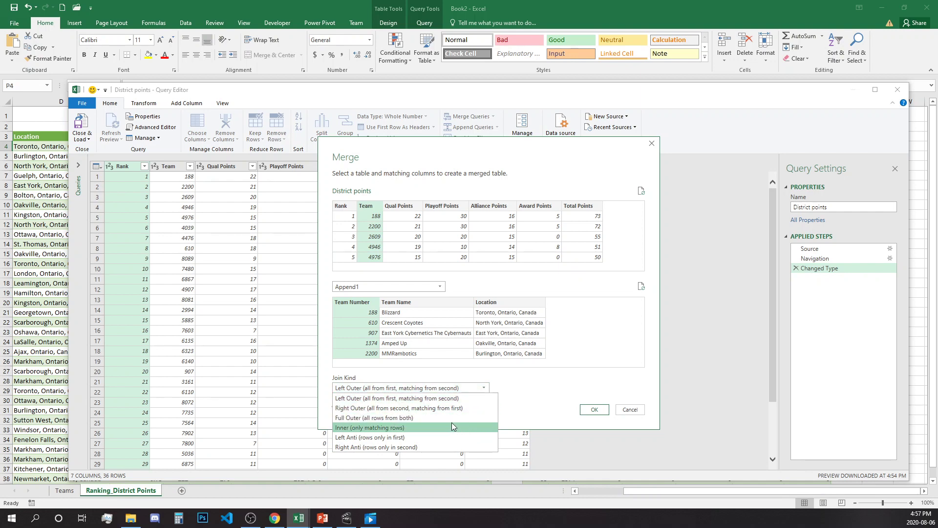
left_click(432, 418)
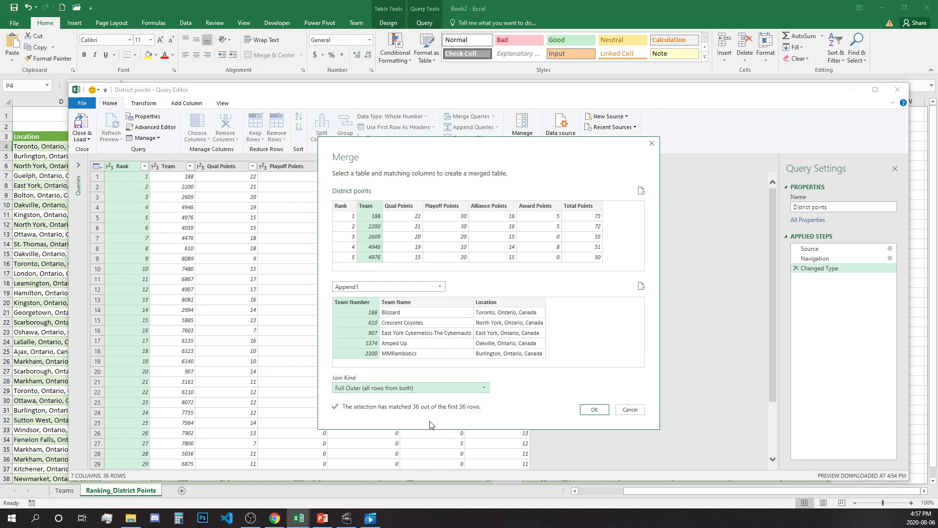
left_click(595, 410)
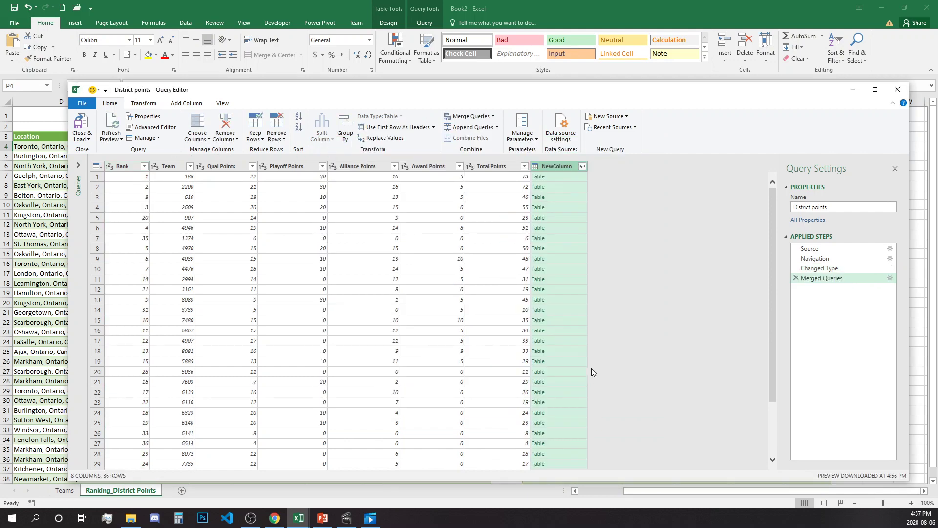
Expand NewColumn into unprefixed Team Name and Location, and move both right after Team
left_click(583, 166)
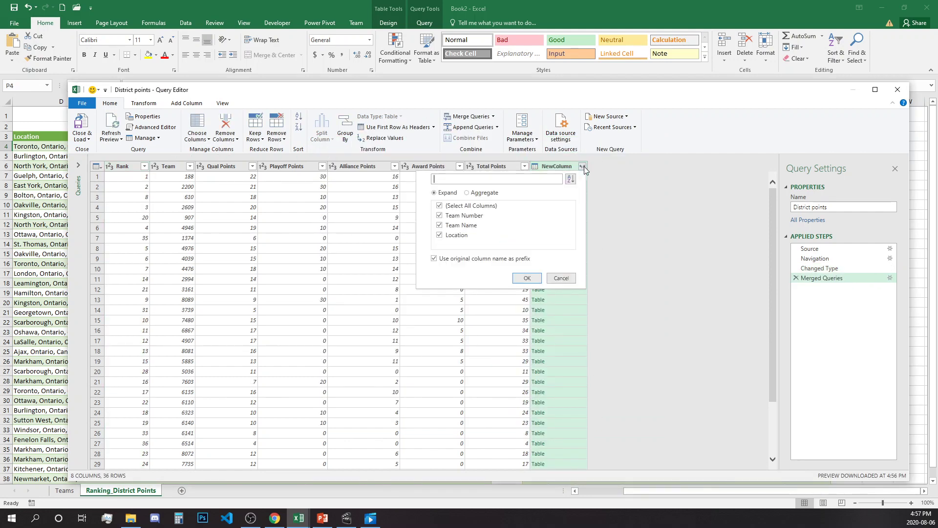
left_click(445, 259)
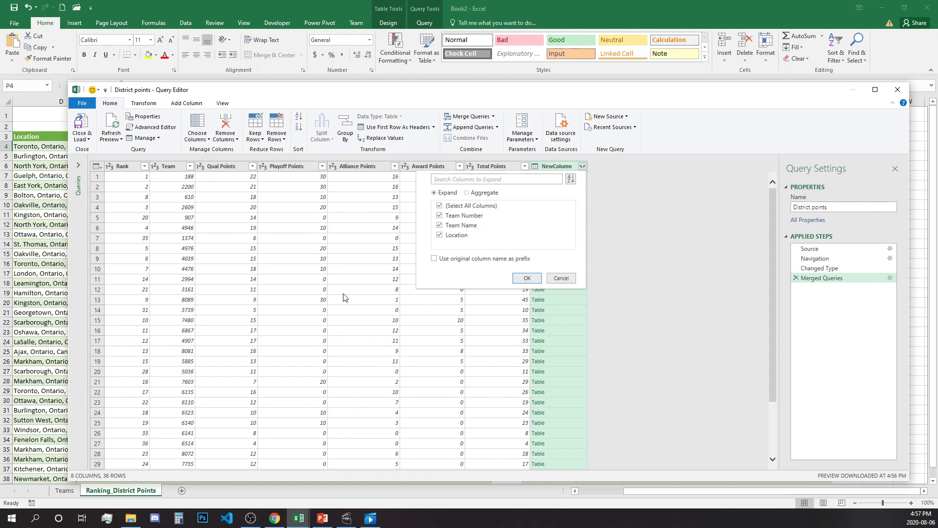
left_click(440, 216)
left_click(527, 278)
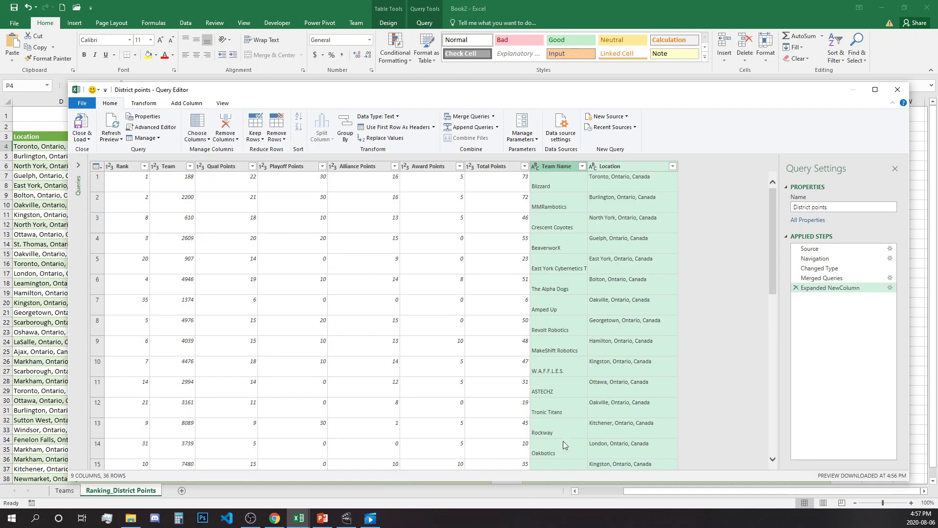
left_click_drag(537, 169, 223, 174)
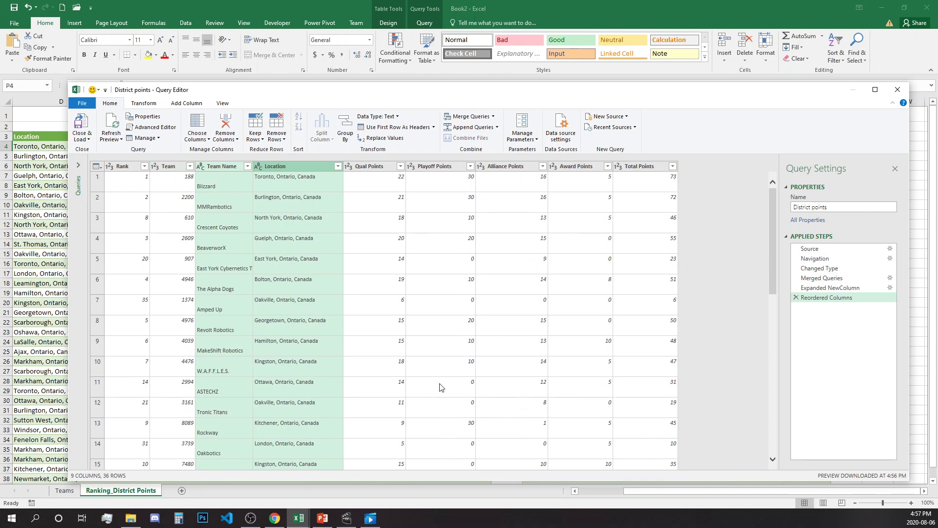
left_click(440, 387)
Close & Load District points, move the Workbook Queries pane aside, and select cell M1
left_click(82, 126)
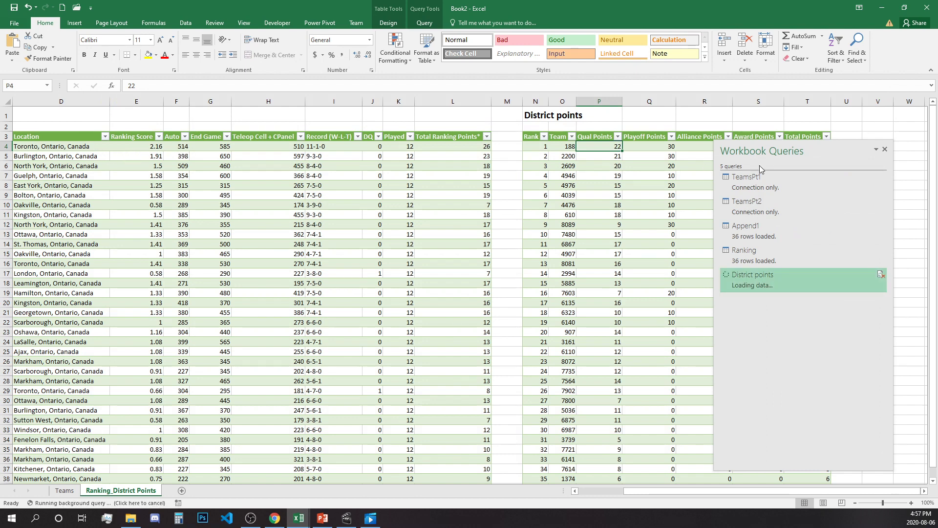
left_click_drag(798, 152, 835, 148)
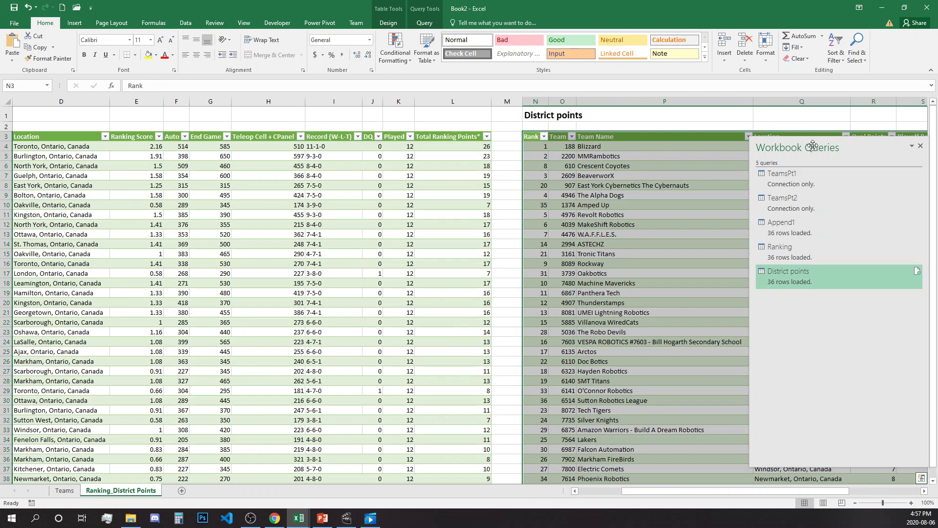
left_click_drag(815, 147, 766, 164)
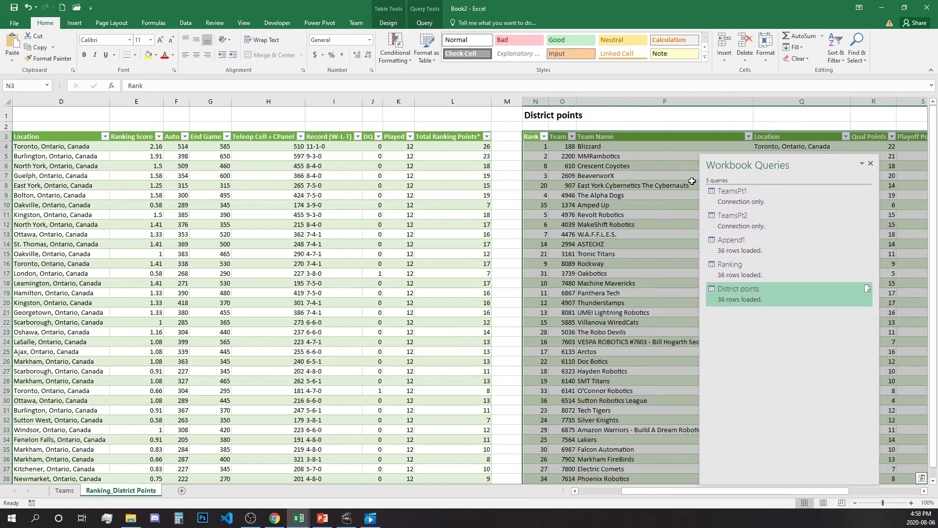
left_click(493, 119)
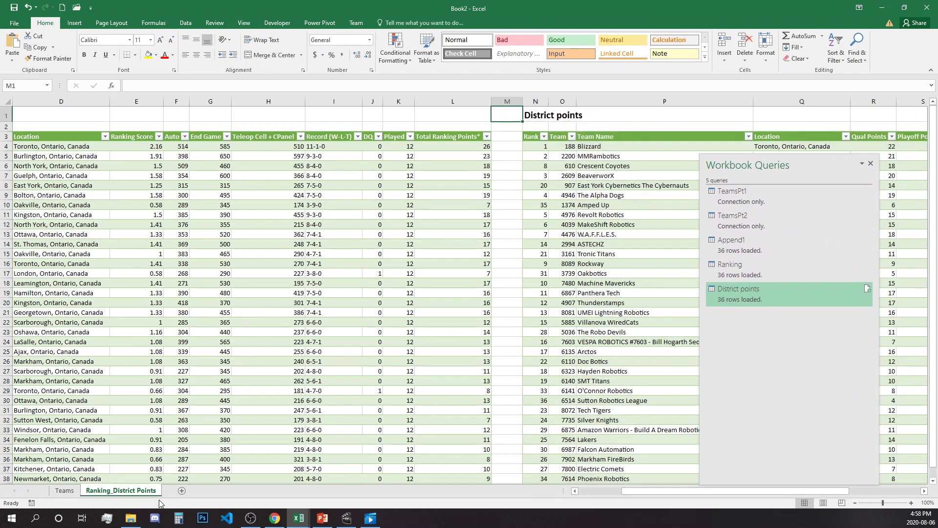
On the Teams sheet, select F3 and start a web query from the pasted event page address
left_click(63, 492)
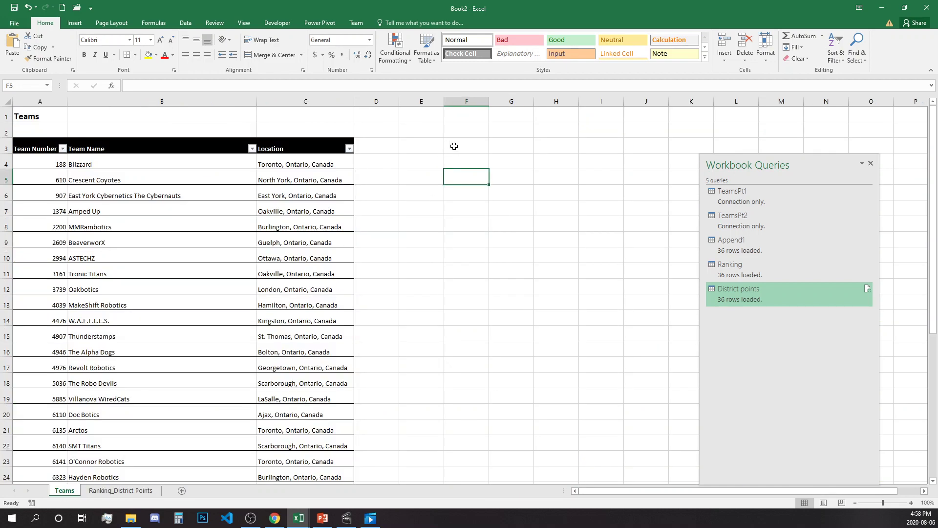
left_click(463, 145)
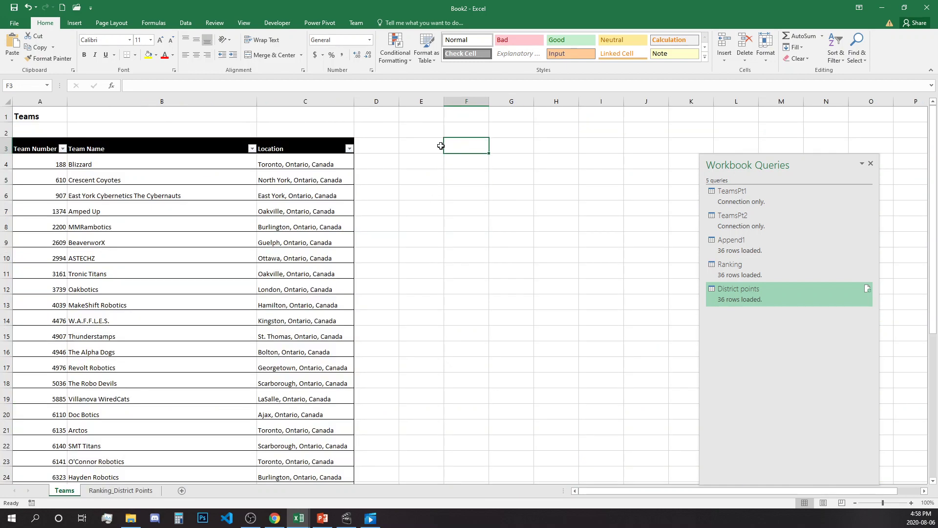
left_click(186, 23)
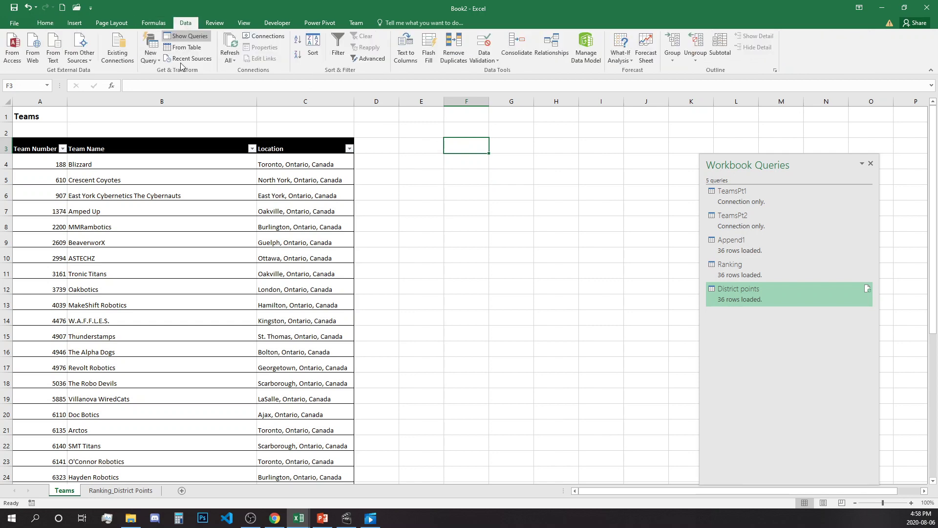
left_click(150, 52)
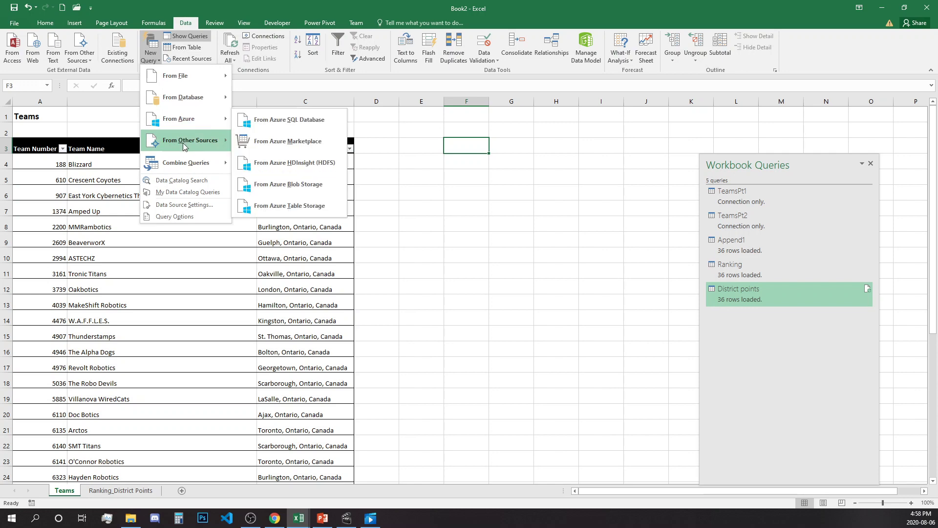
left_click(268, 153)
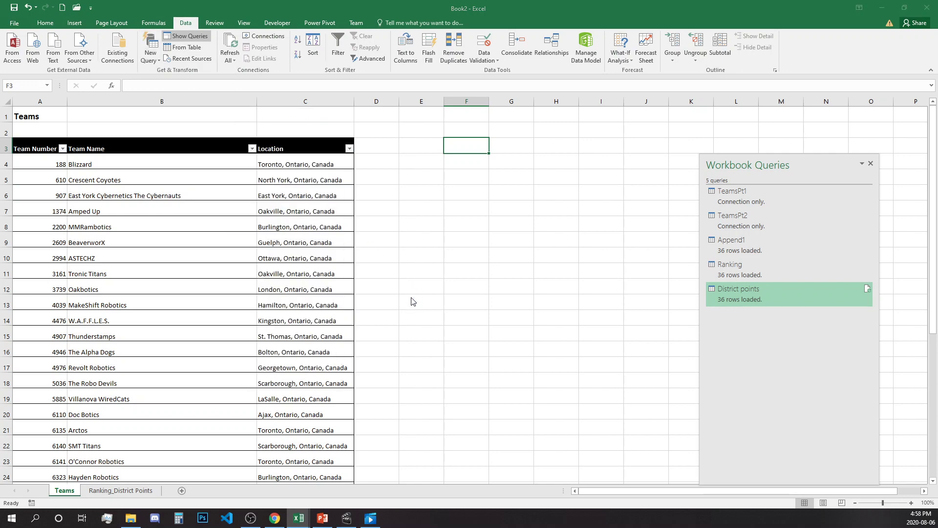
key("ctrl+v")
left_click(575, 288)
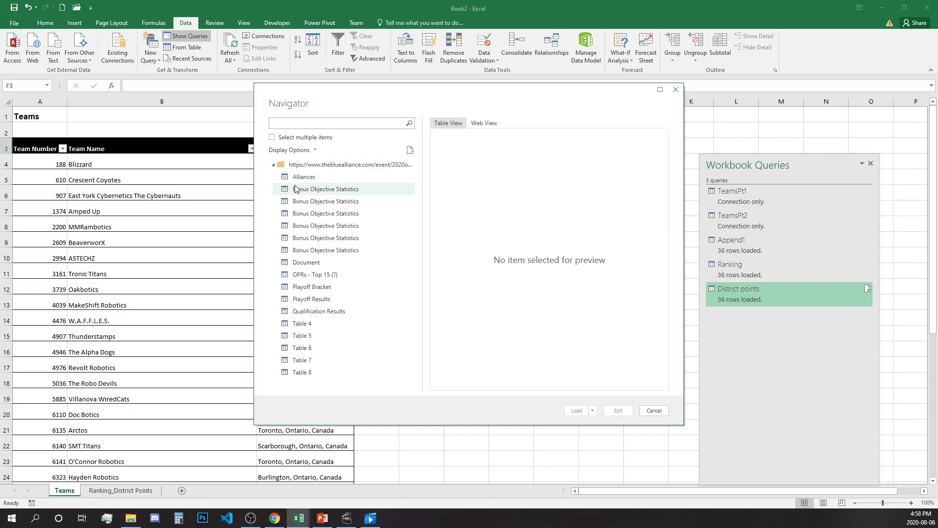
Load the Alliances table to the existing worksheet at $F$3
left_click(301, 177)
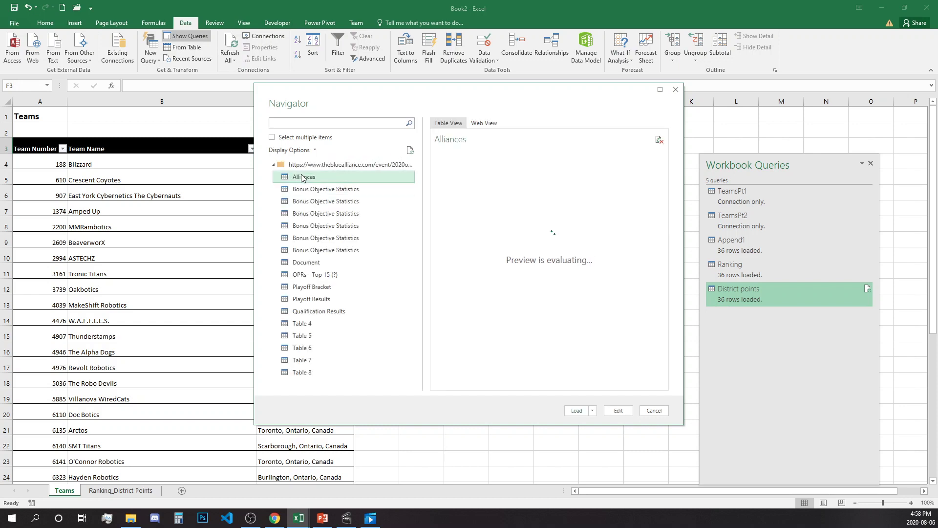
left_click(594, 411)
left_click(610, 434)
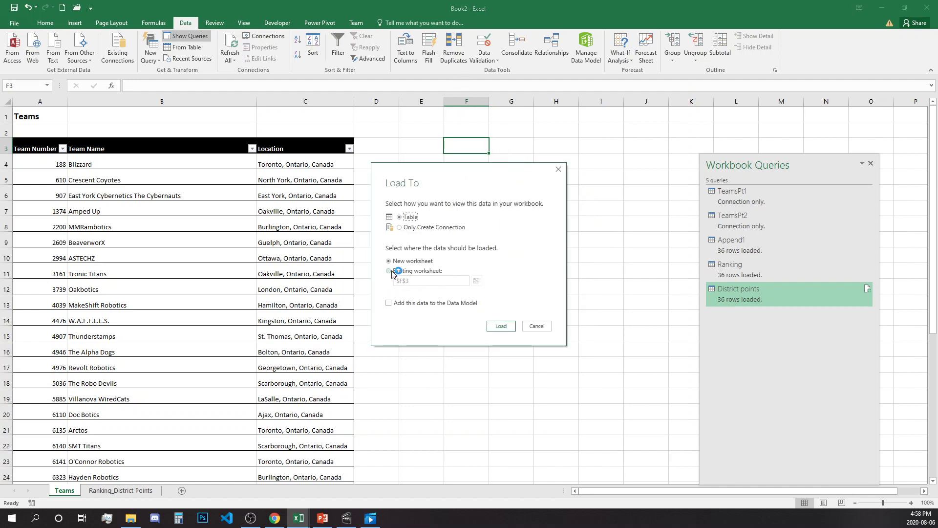
left_click(392, 272)
left_click(501, 326)
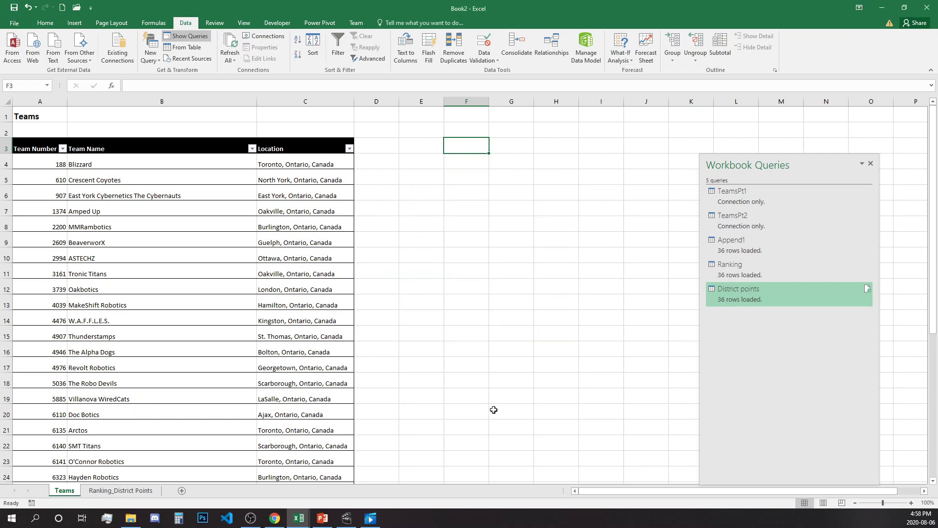
left_click(494, 143)
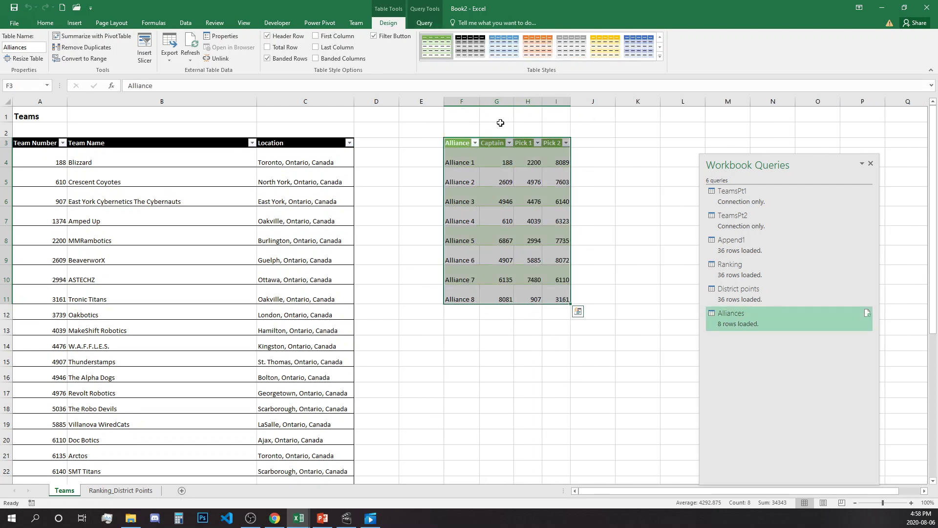
Widen the Alliances table columns G through I
left_click(505, 151)
left_click_drag(514, 102, 611, 101)
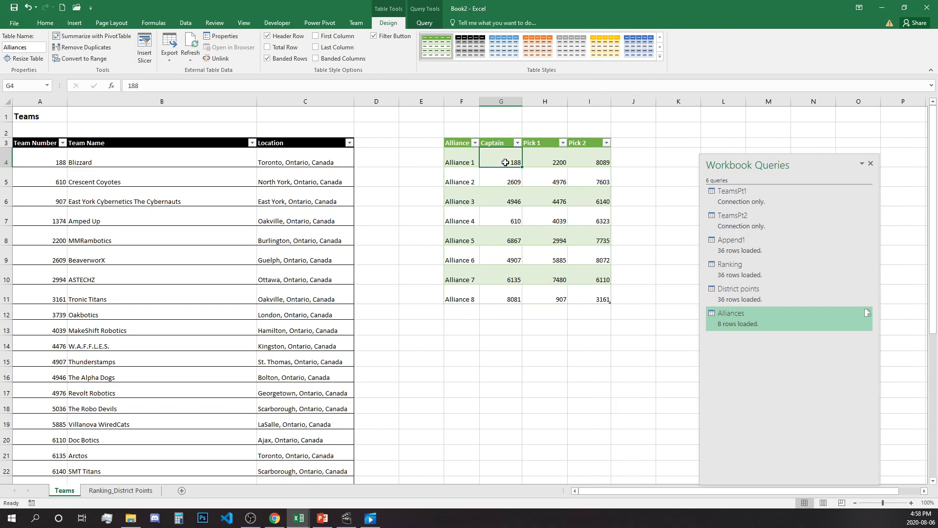
left_click_drag(508, 177, 509, 300)
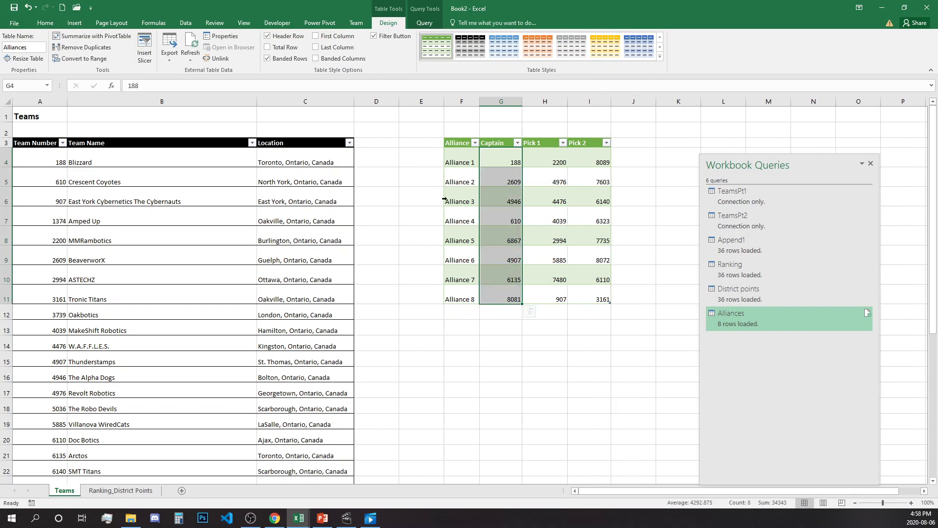
left_click(469, 201)
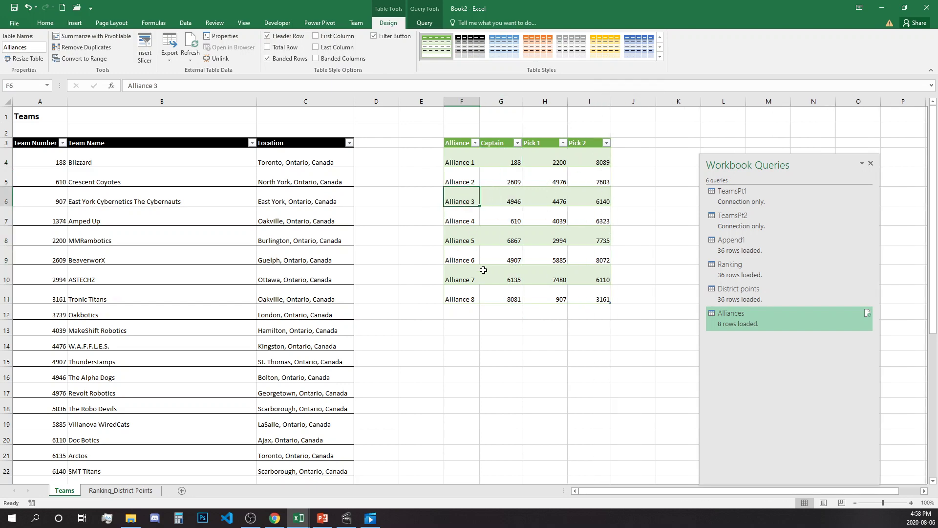
left_click(484, 271)
Apply the black-header lined table style to the Alliances table
left_click(457, 156)
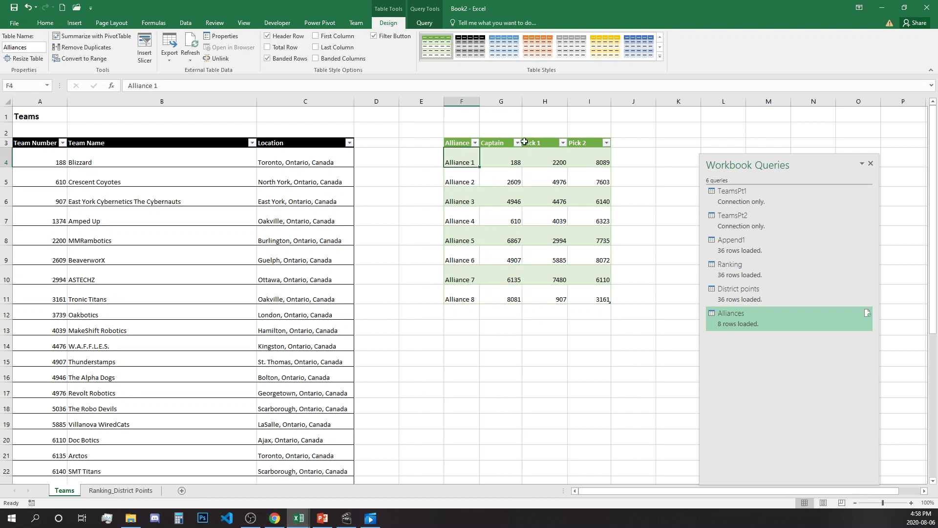
left_click(660, 57)
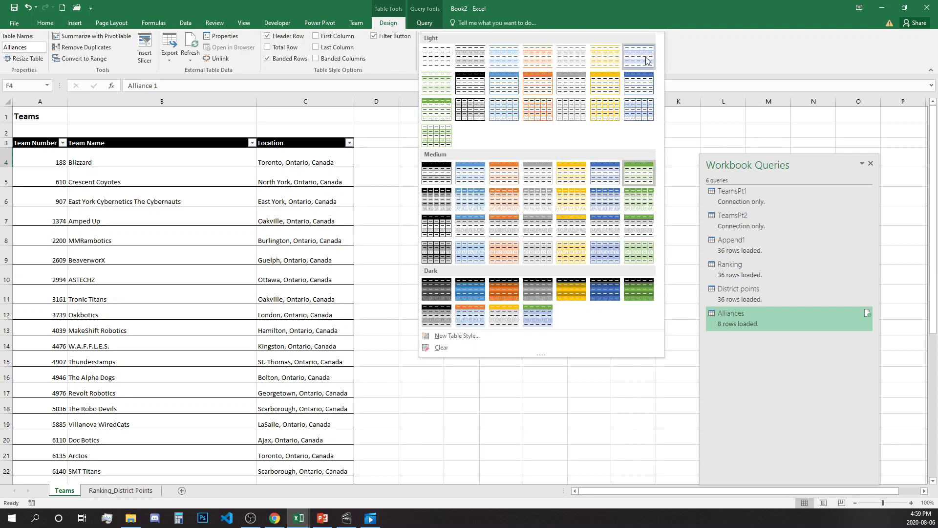
left_click(474, 80)
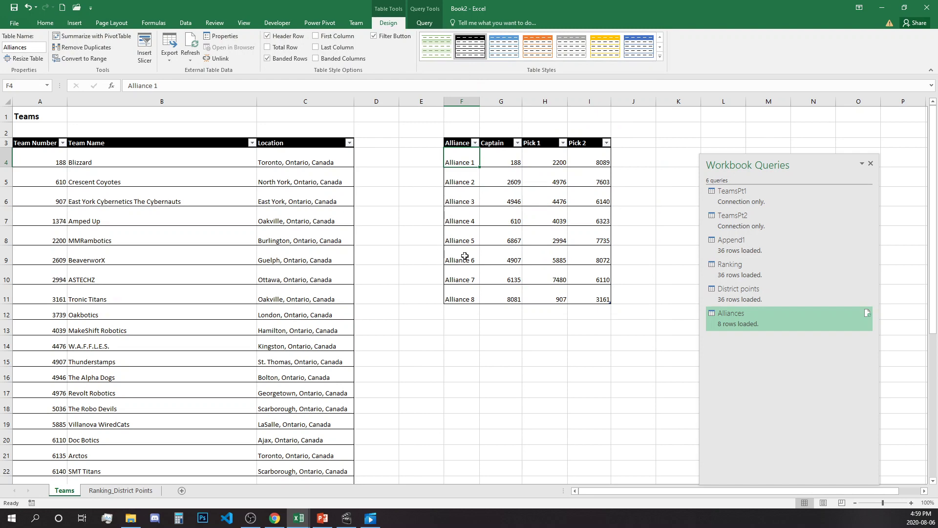
left_click(152, 203)
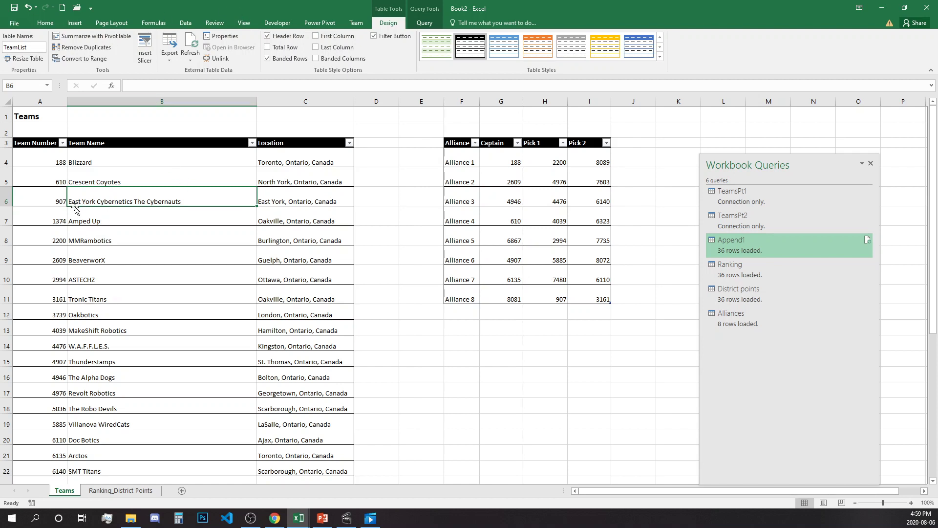
In Append1's connection properties, enable refresh every 2 minutes and refresh on file open
left_click(187, 23)
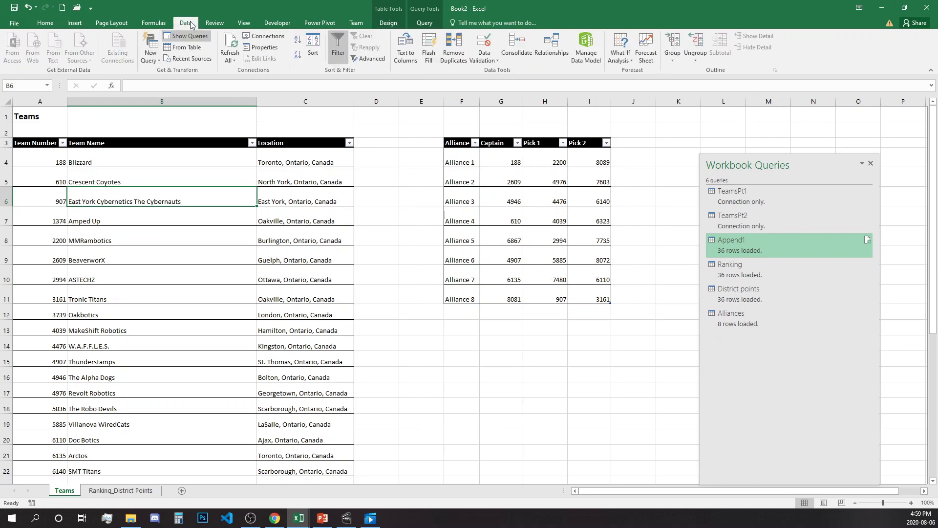
left_click(158, 61)
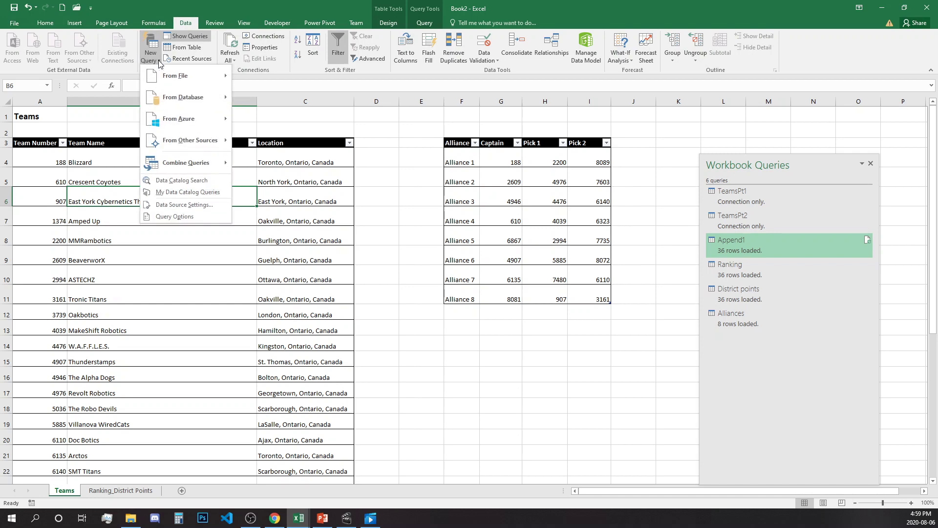
left_click(236, 61)
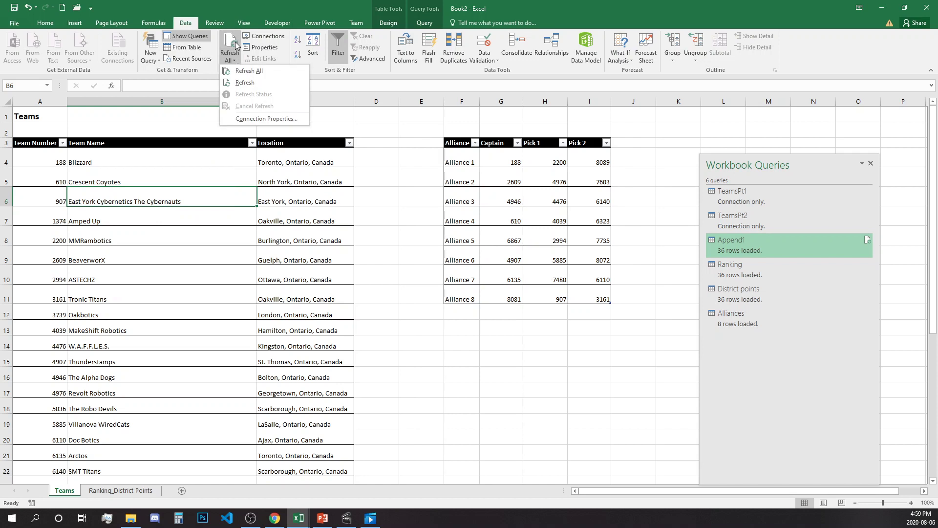
left_click(242, 119)
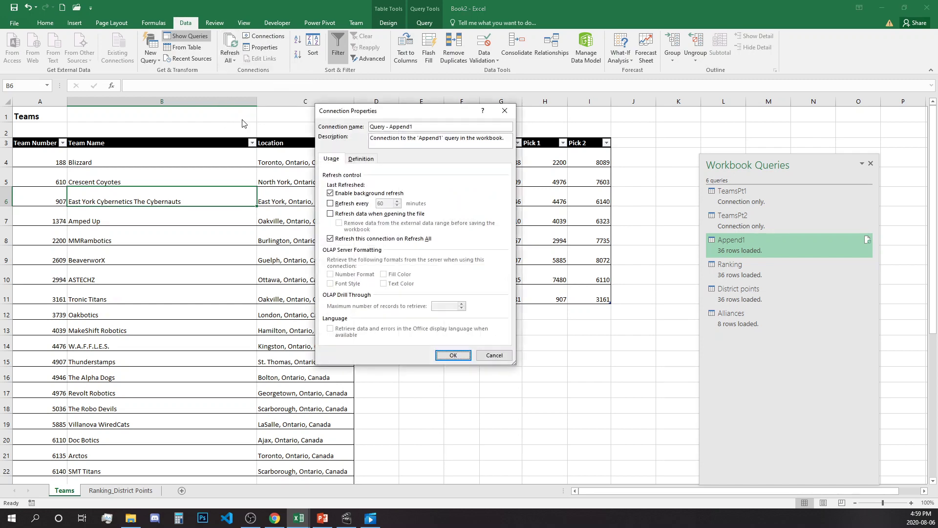
left_click_drag(399, 114, 414, 74)
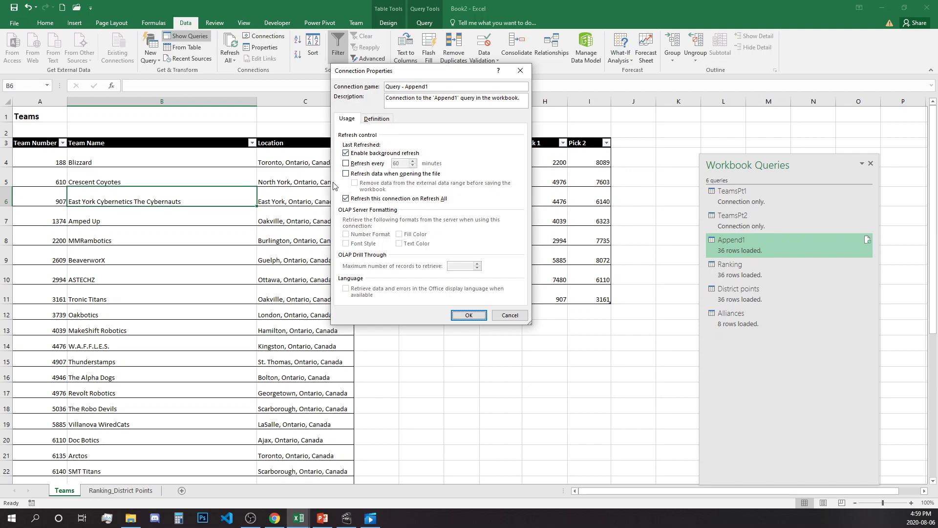
left_click(346, 163)
left_click(346, 174)
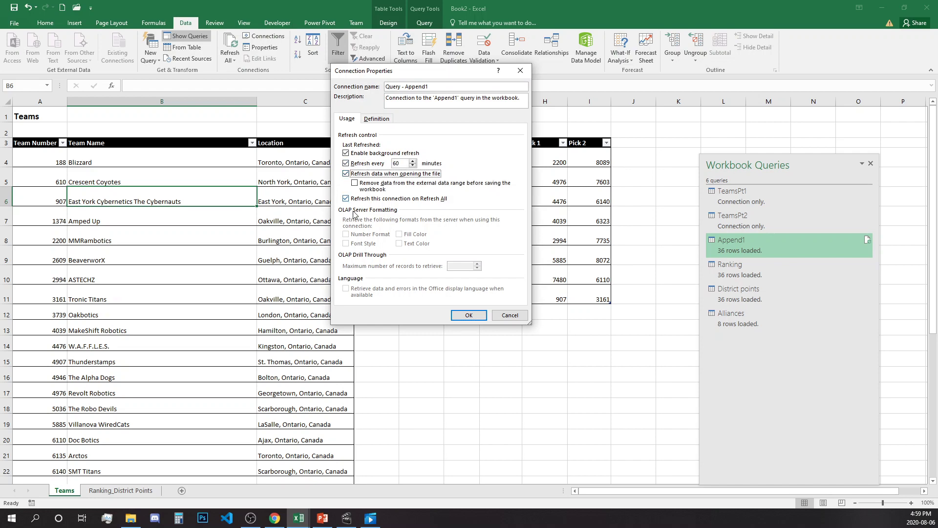
double_click(402, 163)
type("2")
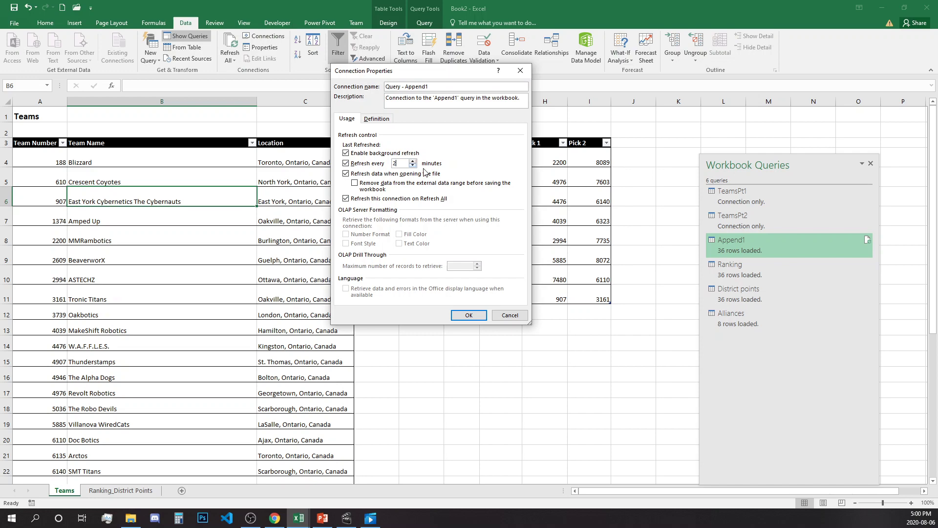
left_click(469, 315)
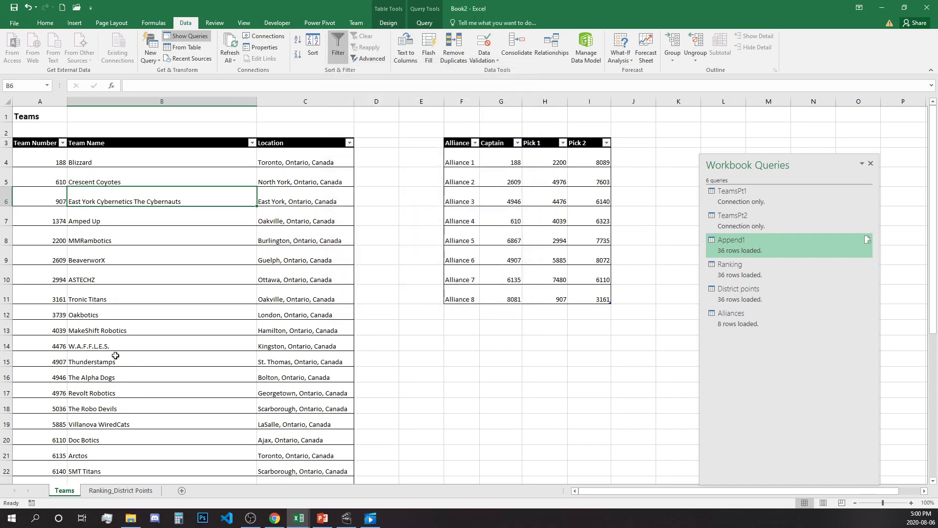
On the Ranking_District Points sheet, try refreshing TeamsPt1 and dismiss the cannot-refresh message
left_click(127, 491)
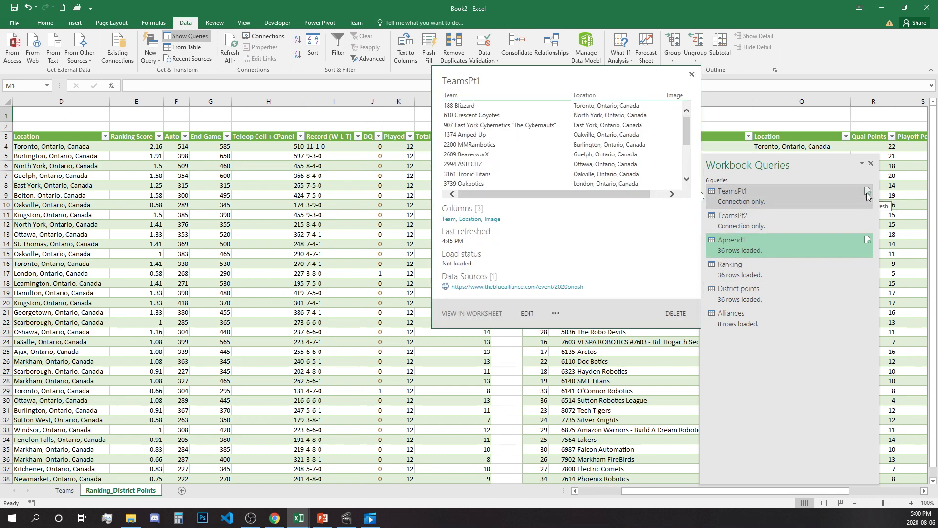
left_click(867, 191)
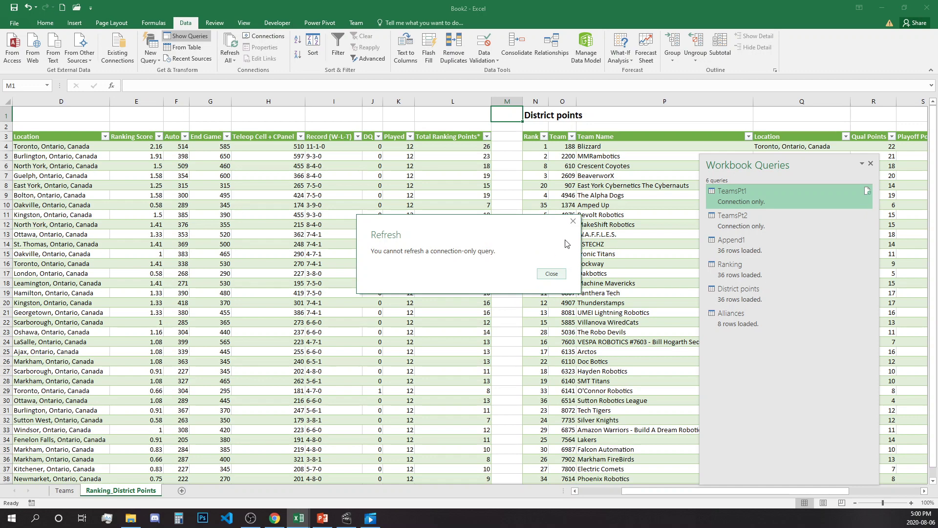
left_click(573, 222)
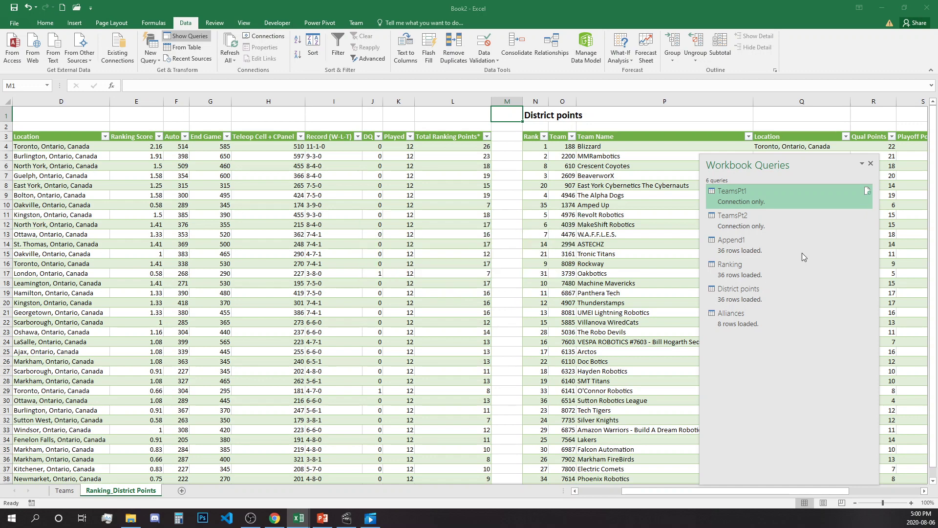
left_click(868, 267)
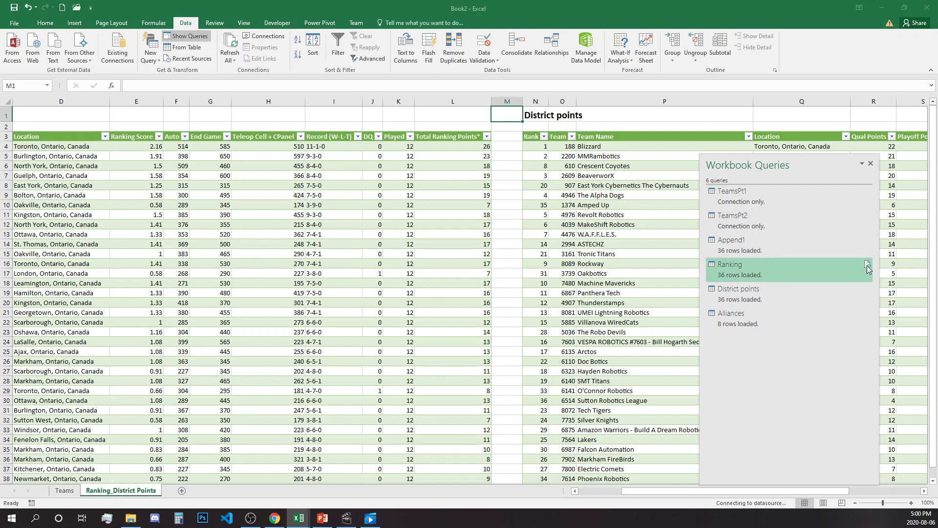
mouse_move(727, 287)
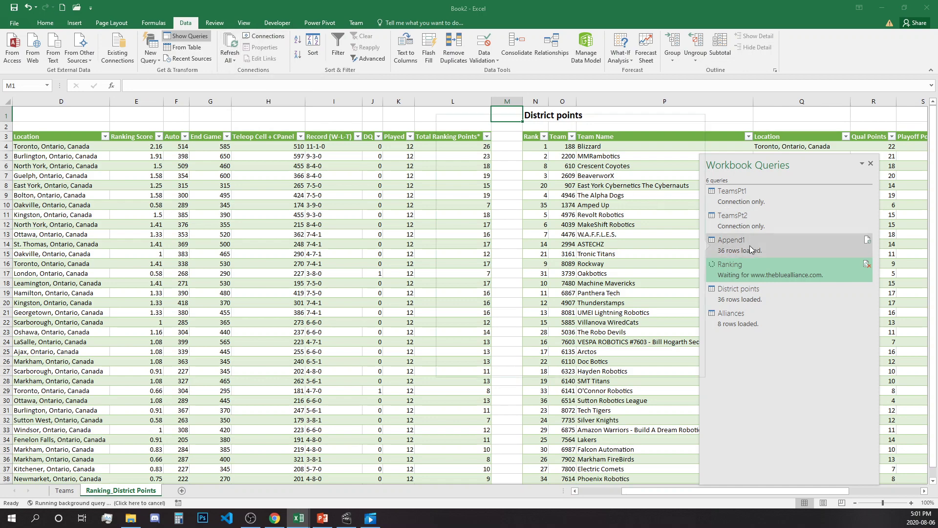
mouse_move(752, 250)
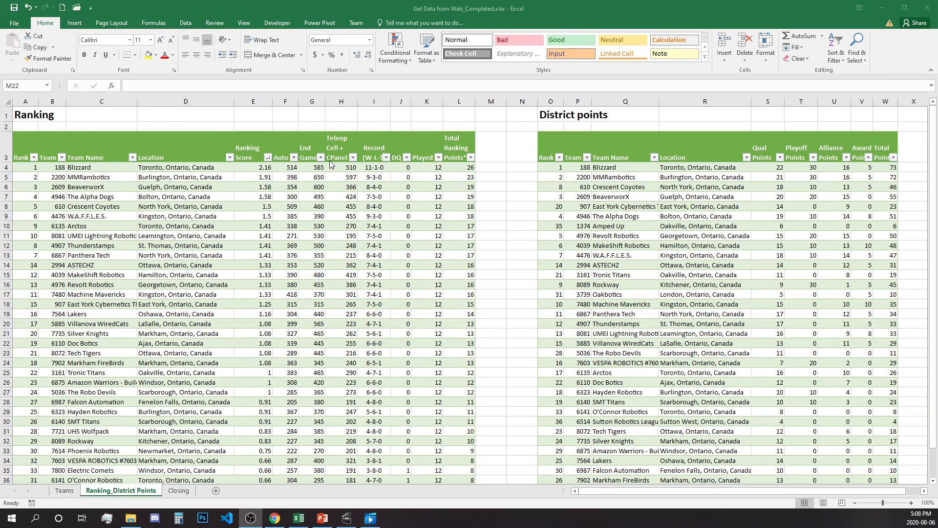
key("alt+Tab")
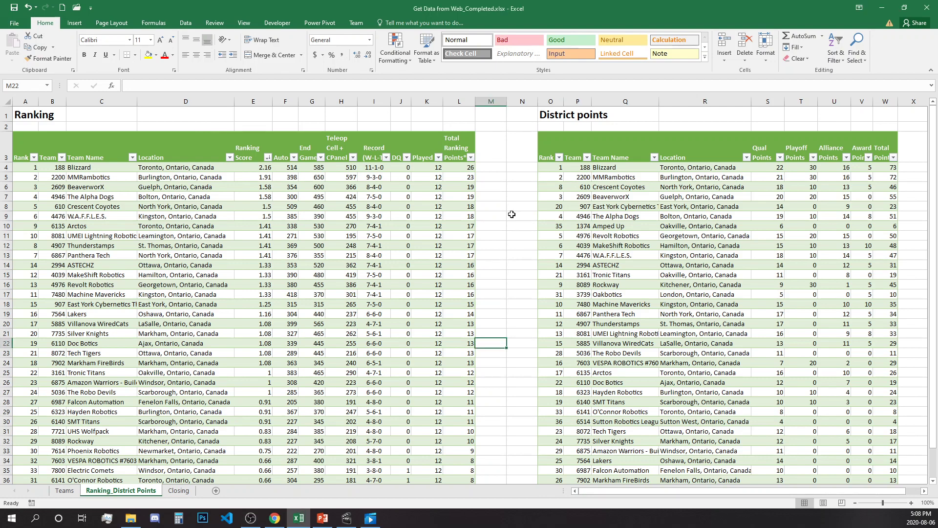
scroll(516, 263, "down", 2)
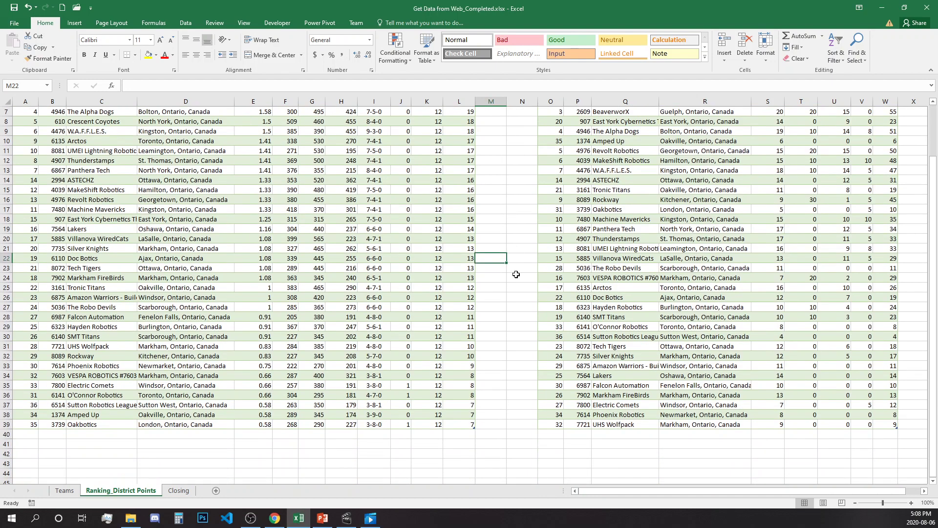
scroll(515, 276, "up", 2)
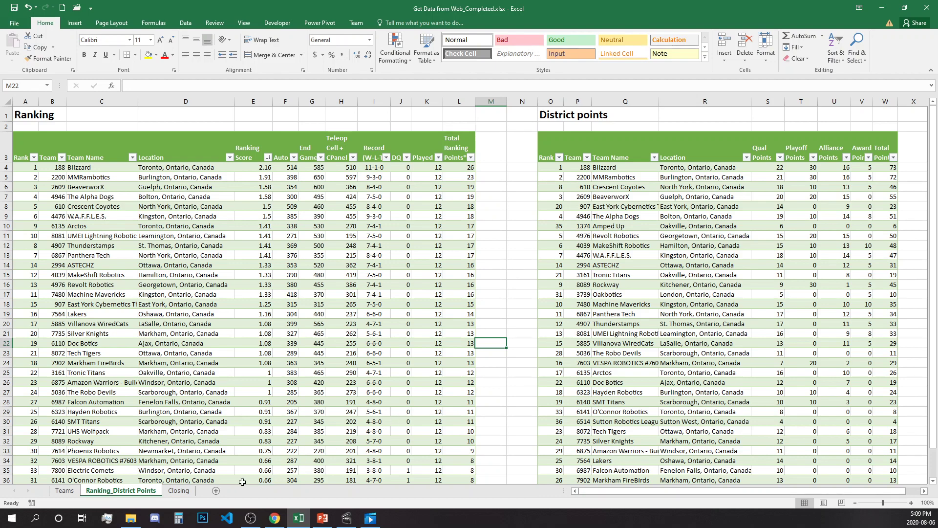
Switch to the Closing sheet with the "Thanks for watching!" message
left_click(179, 491)
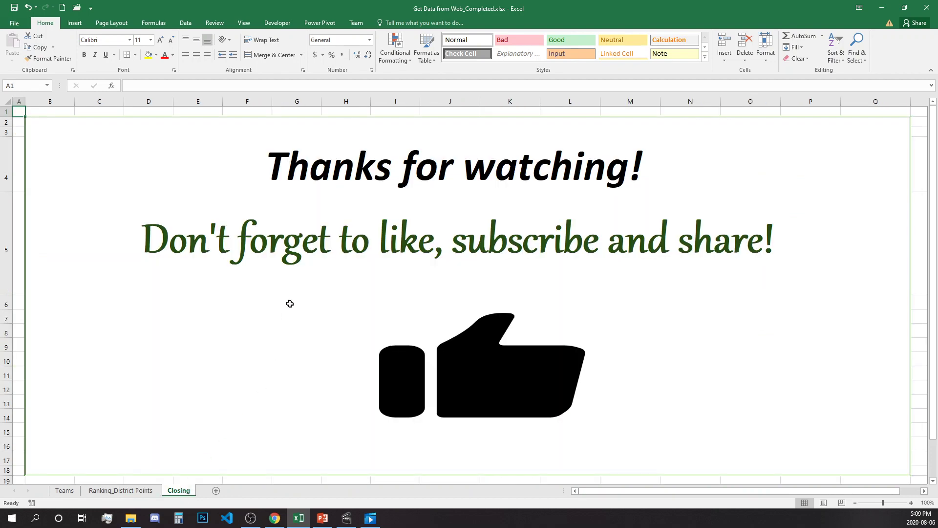